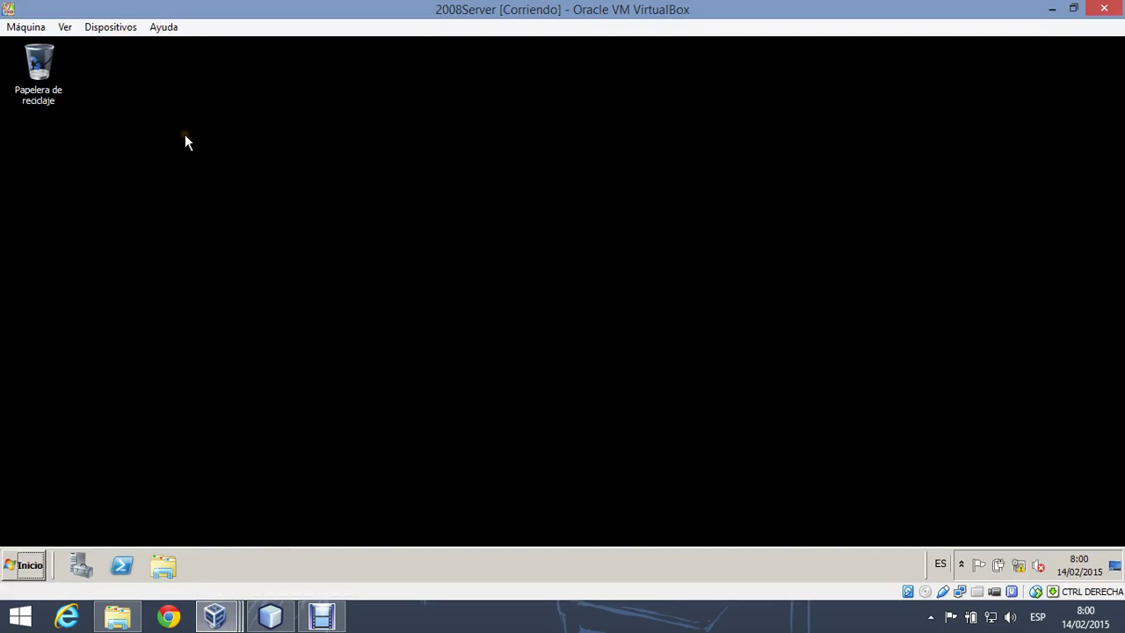
Create a folder named c1 on the server desktop and place it below the recycle bin
right_click(182, 134)
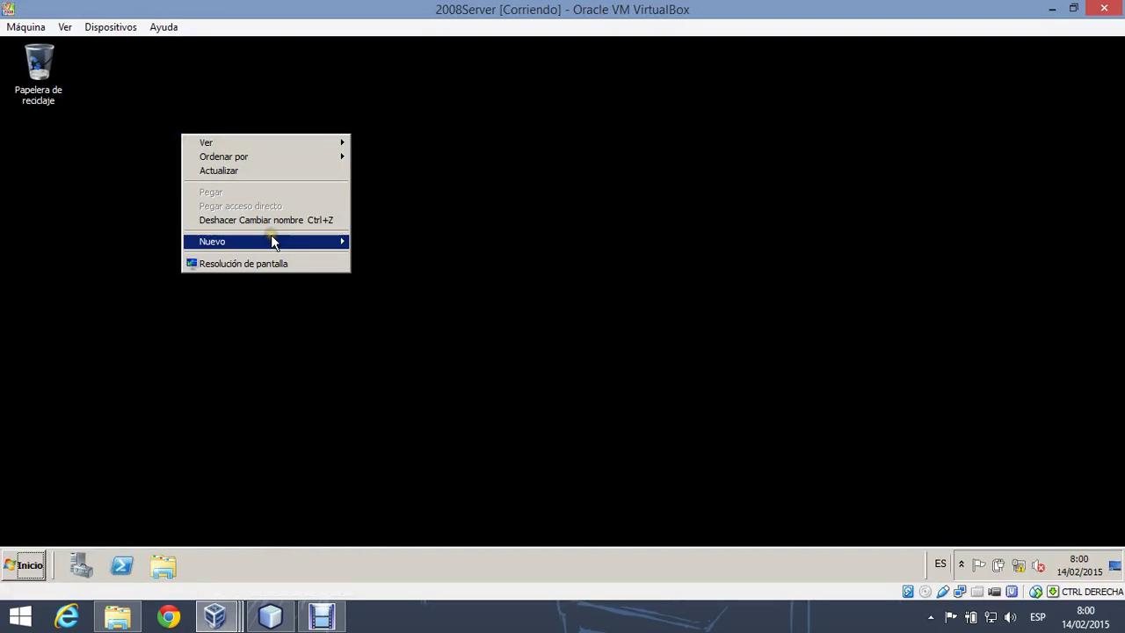
mouse_move(272, 237)
left_click(383, 242)
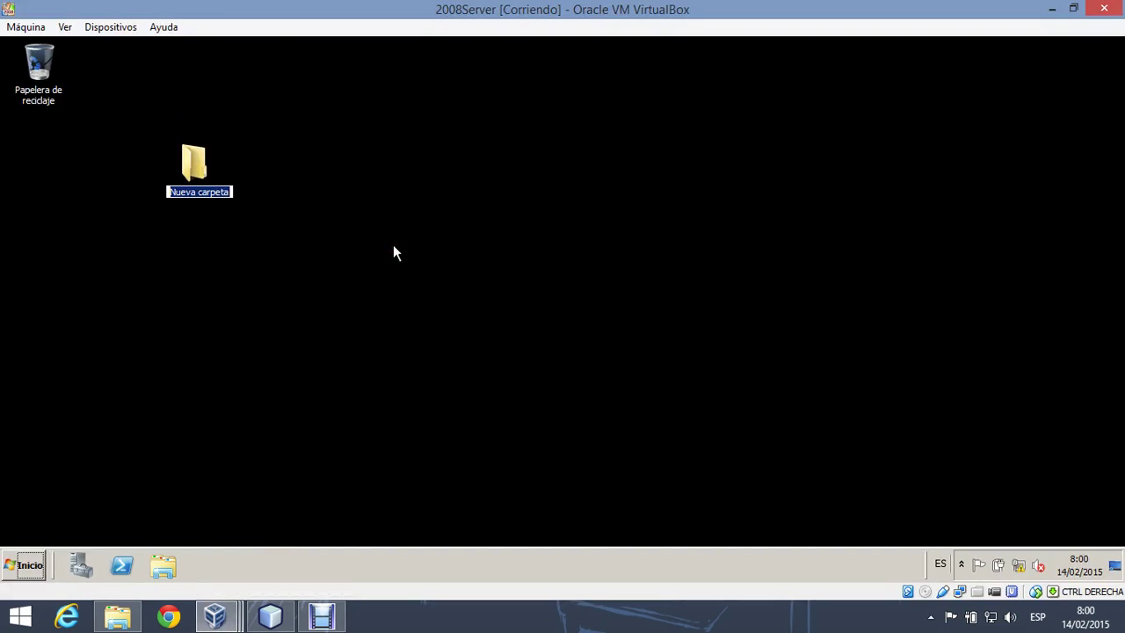
type("c1")
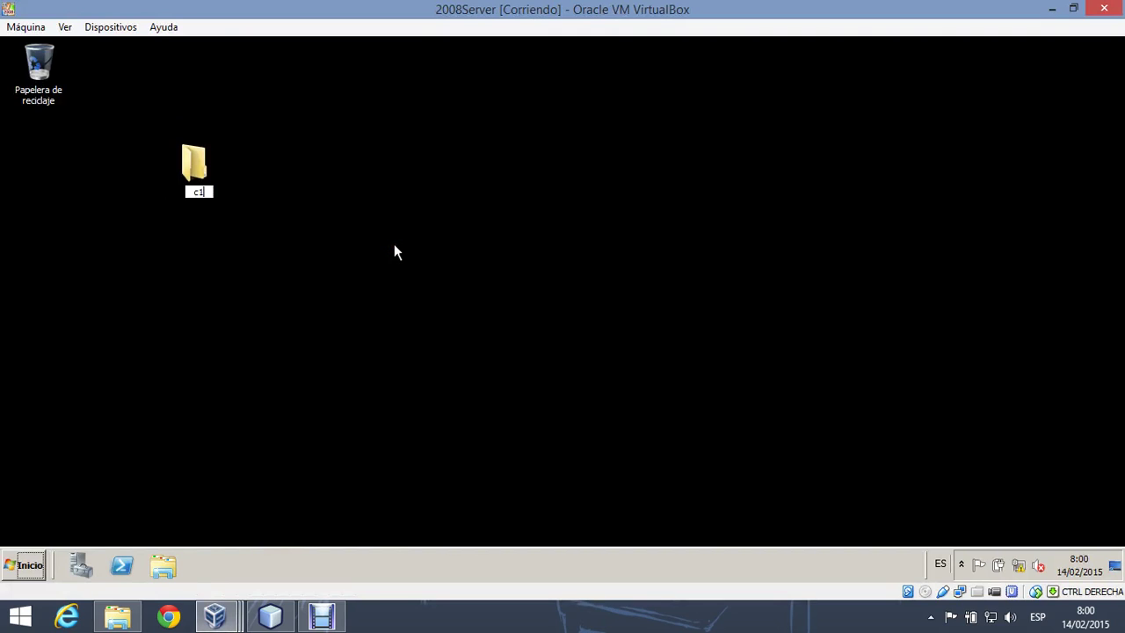
left_click_drag(297, 184, 55, 164)
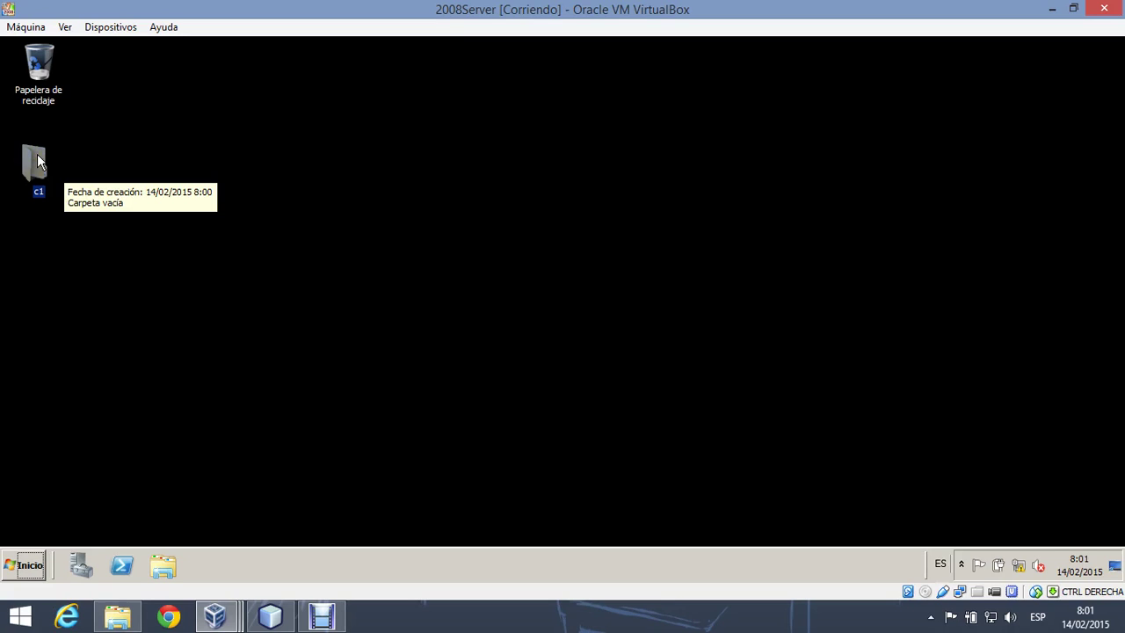
Enable sharing of the c1 folder in its advanced sharing properties
right_click(36, 156)
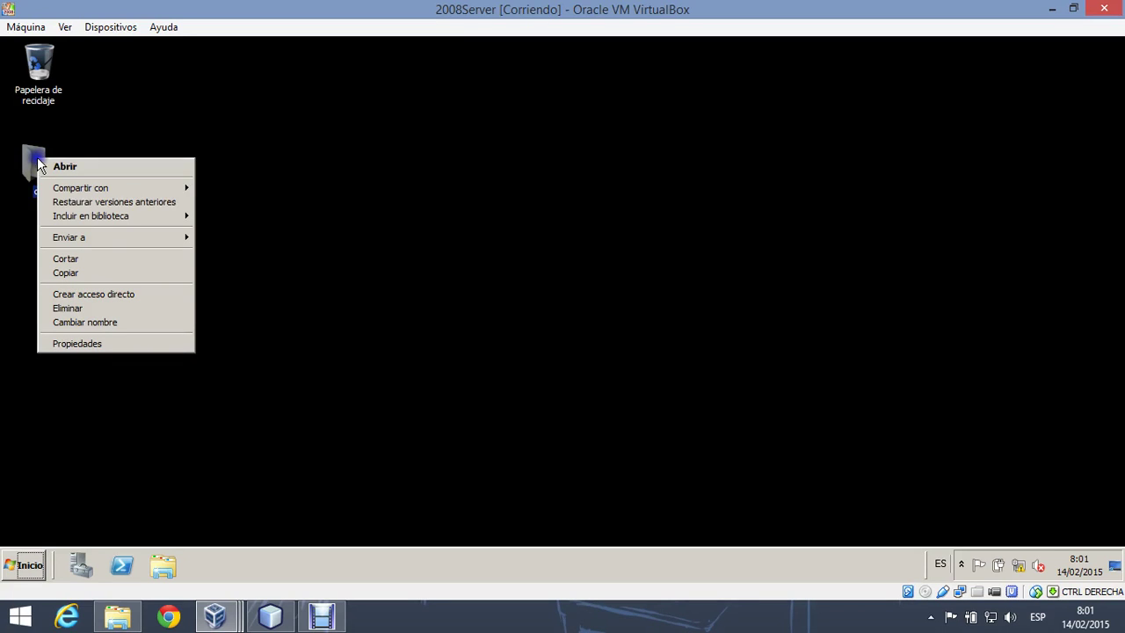
left_click(116, 343)
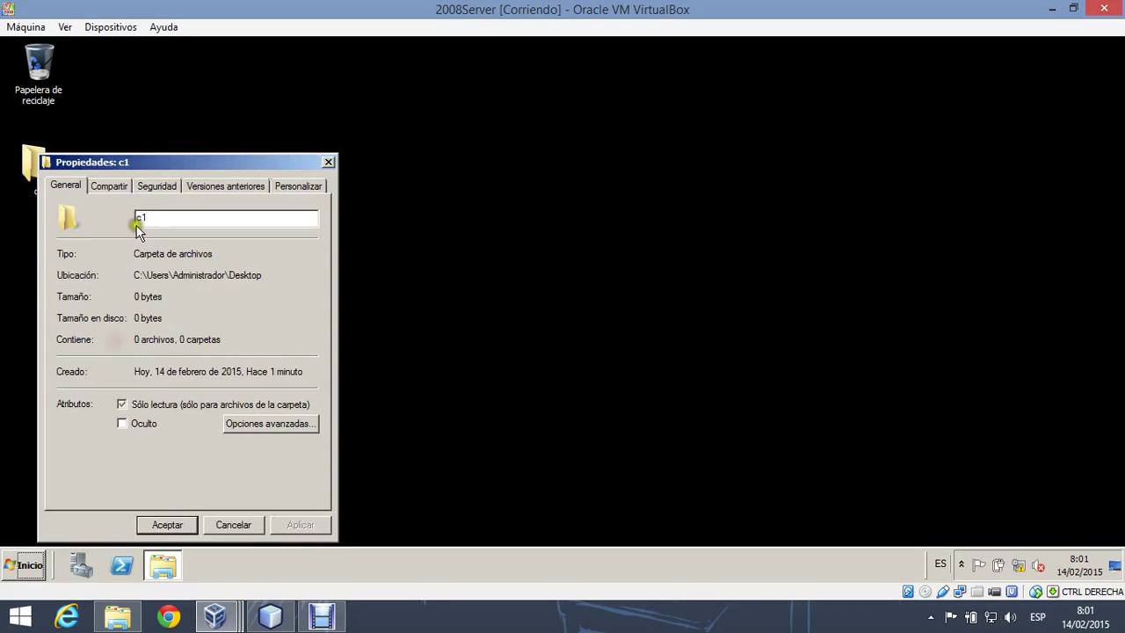
left_click(109, 186)
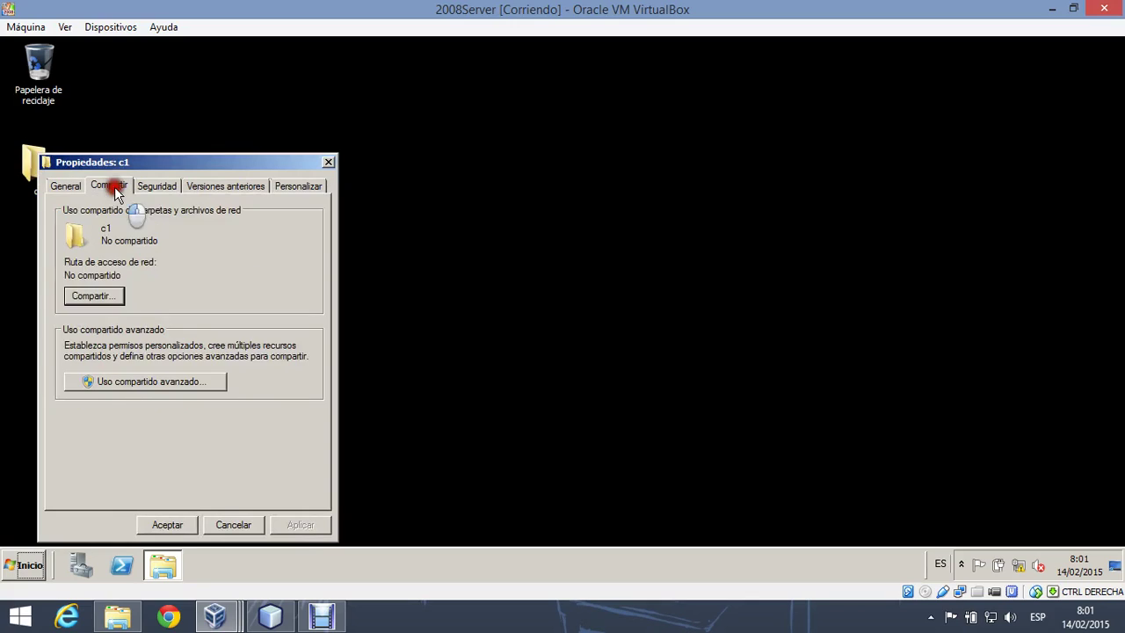
left_click(139, 382)
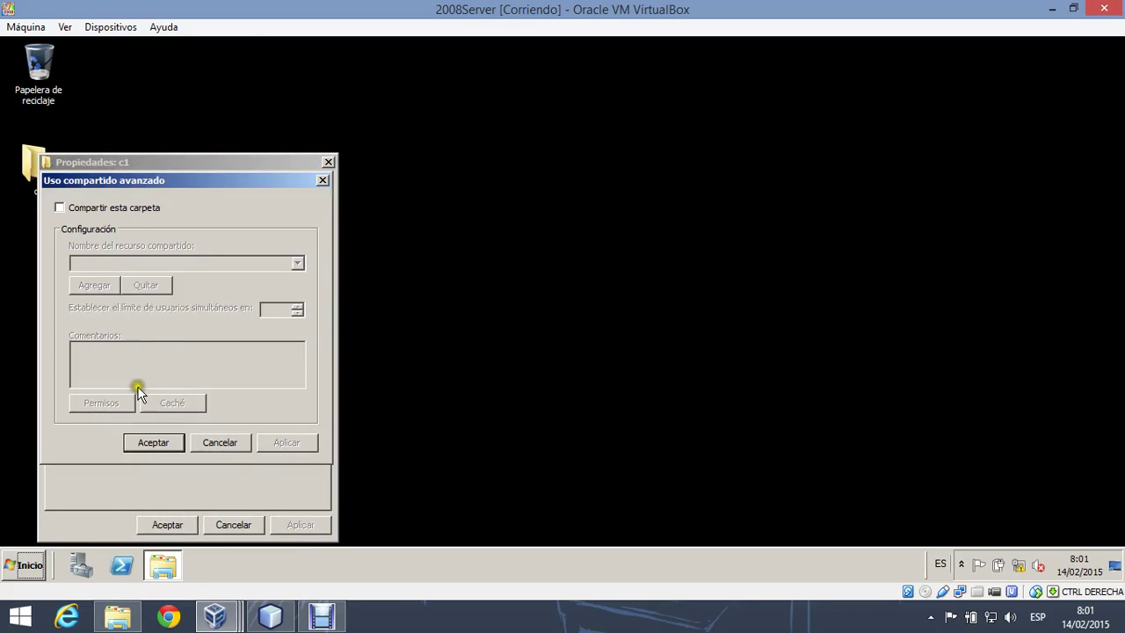
left_click(132, 208)
Replace the Todos group with domain user a in the c1 share permissions
left_click(101, 403)
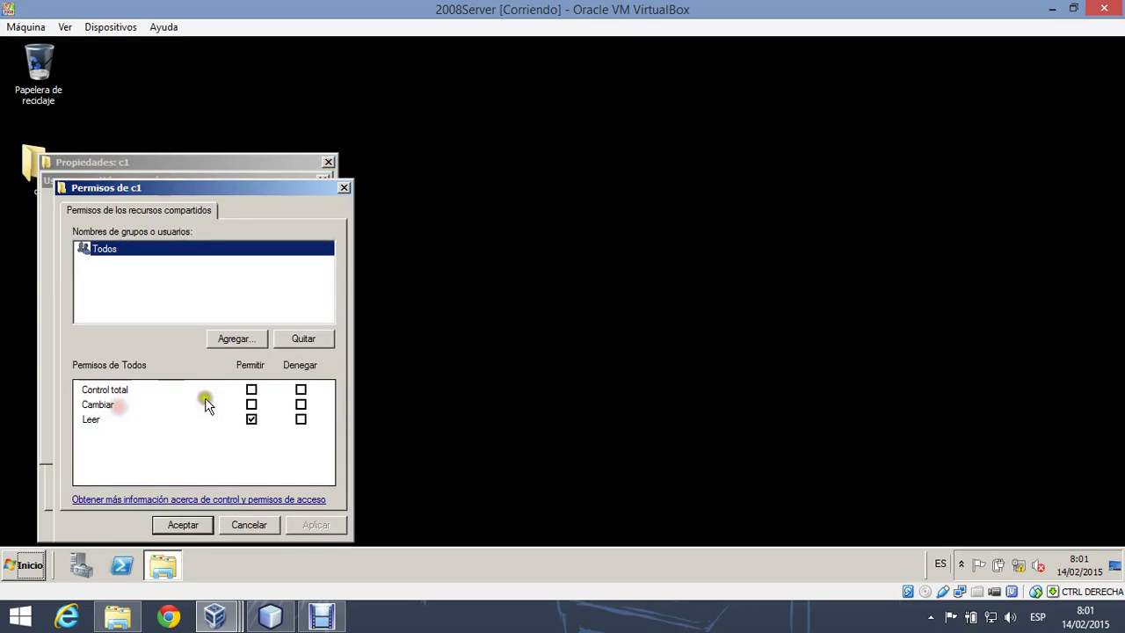
left_click(307, 339)
left_click(234, 341)
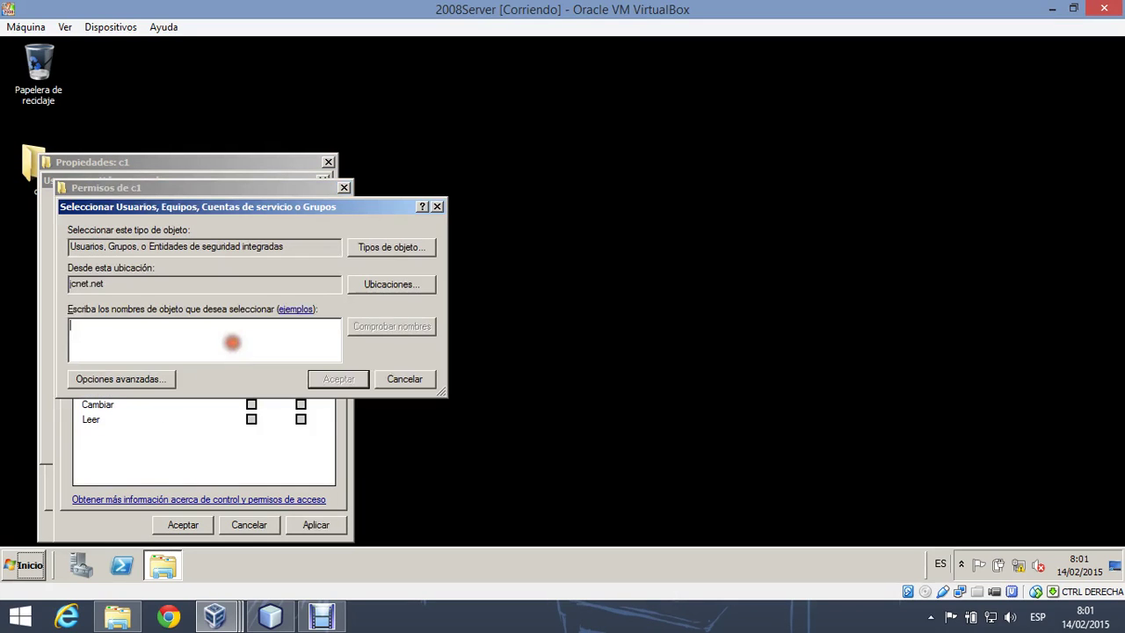
type("a")
left_click(323, 379)
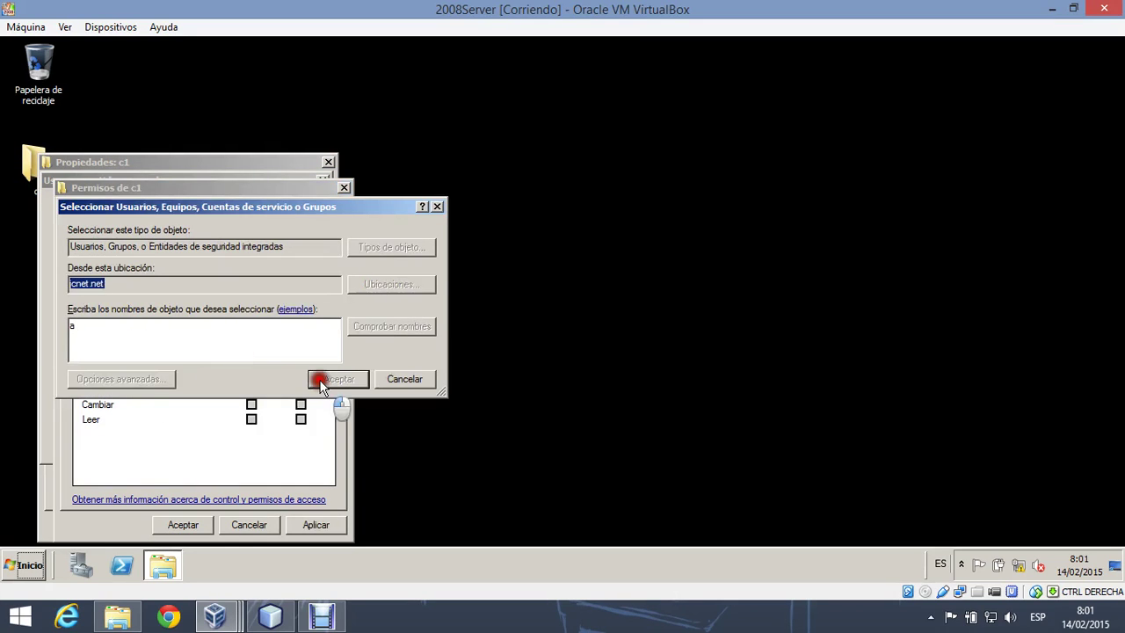
left_click(422, 476)
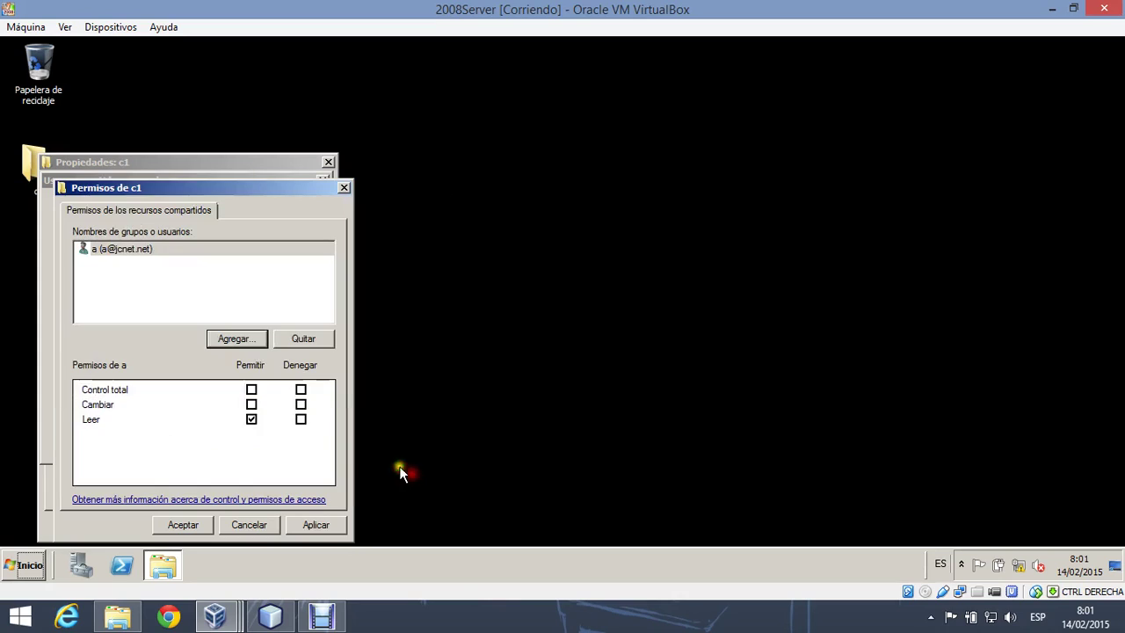
Allow user a Control total, Cambiar and Leer on the share and apply the advanced sharing settings
left_click(251, 389)
left_click(251, 404)
left_click(251, 390)
left_click(315, 524)
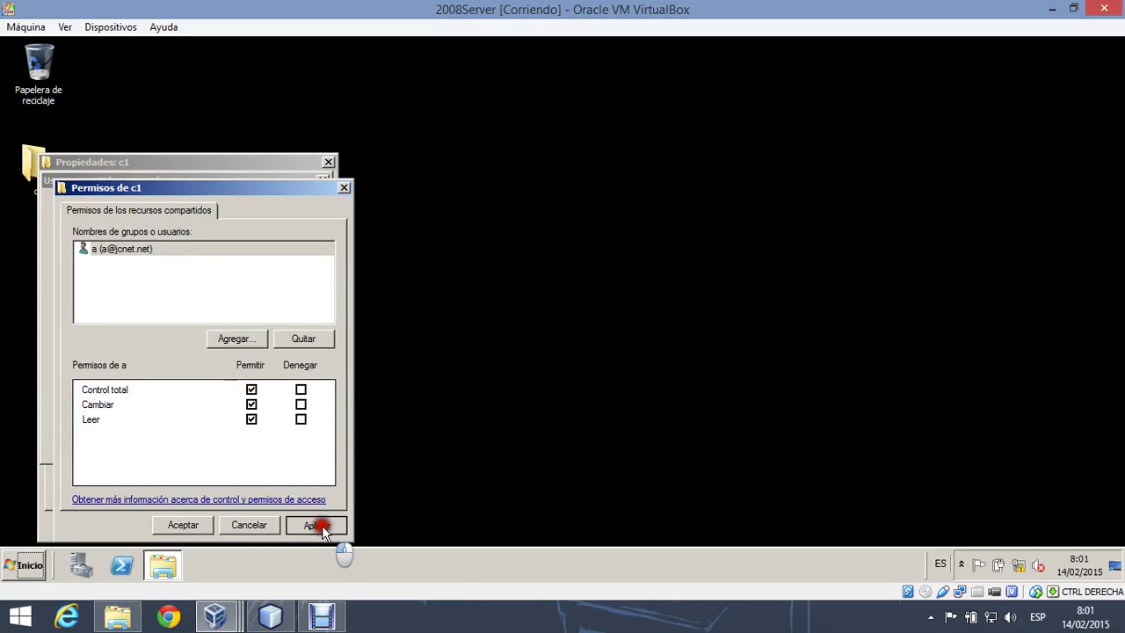
left_click(183, 525)
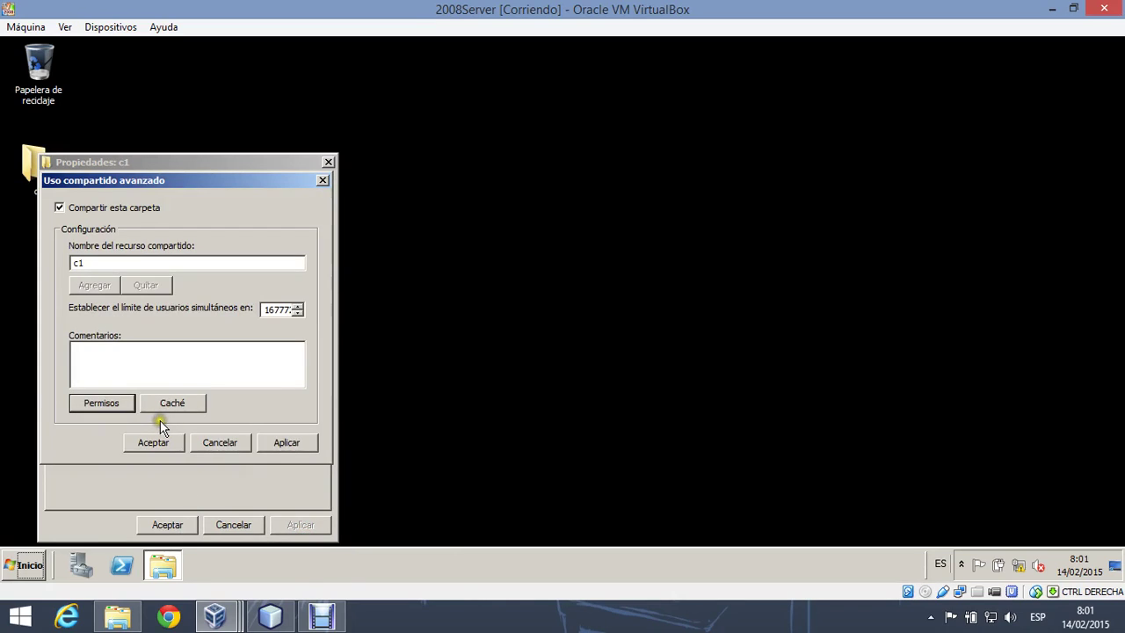
left_click(290, 443)
left_click(158, 443)
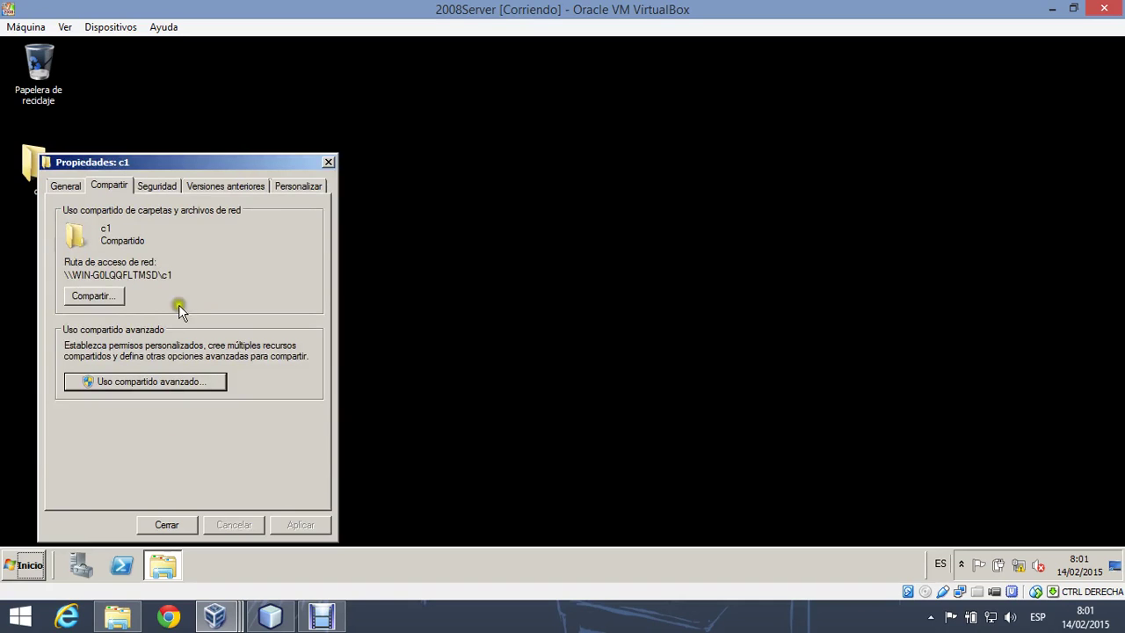
Add domain user a to the security permissions of the c1 folder
left_click(156, 185)
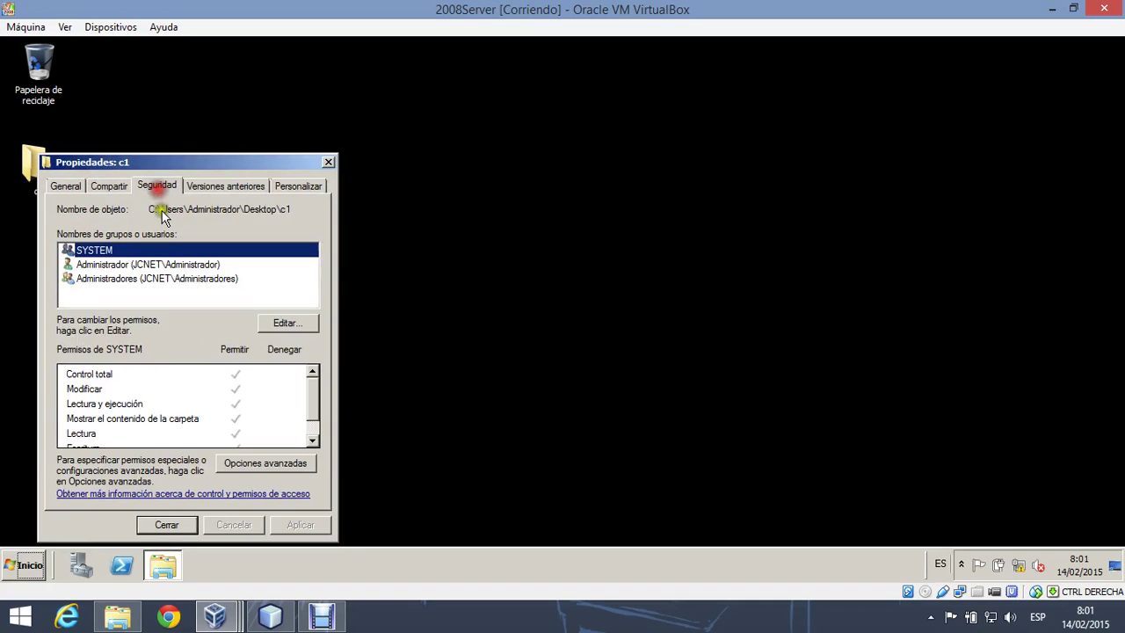
left_click(286, 325)
left_click(242, 370)
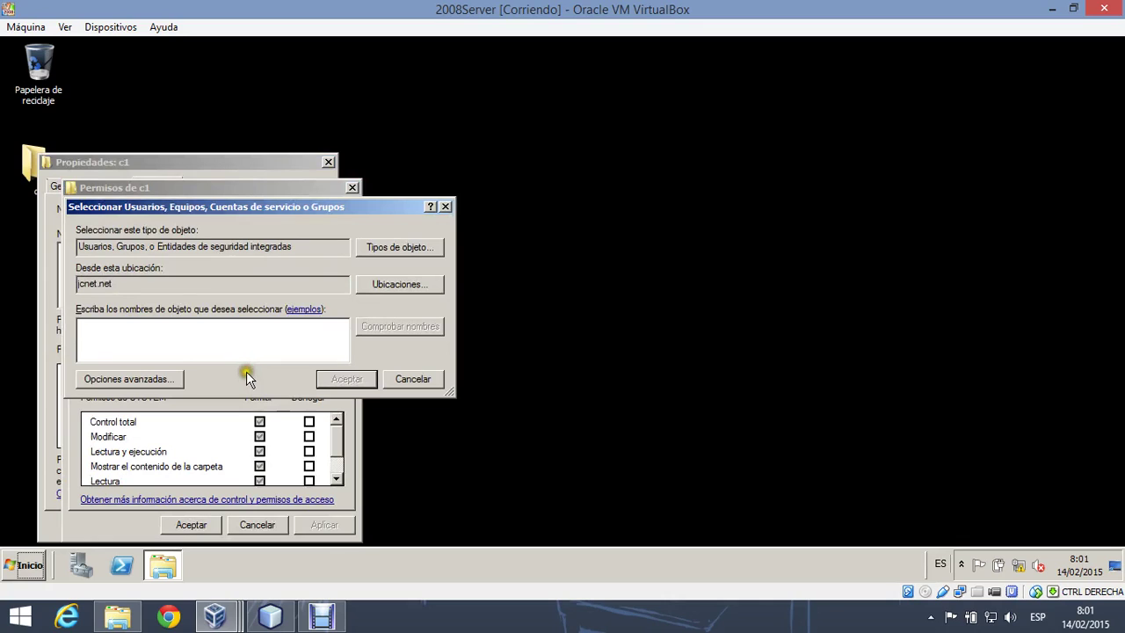
type("a")
left_click(336, 378)
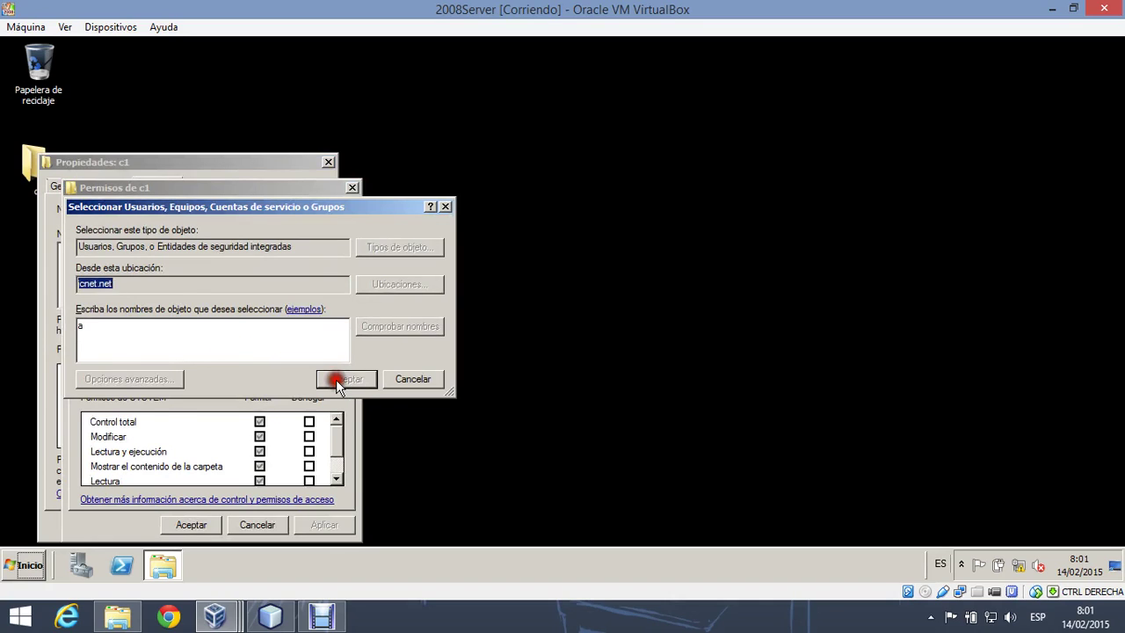
left_click(433, 475)
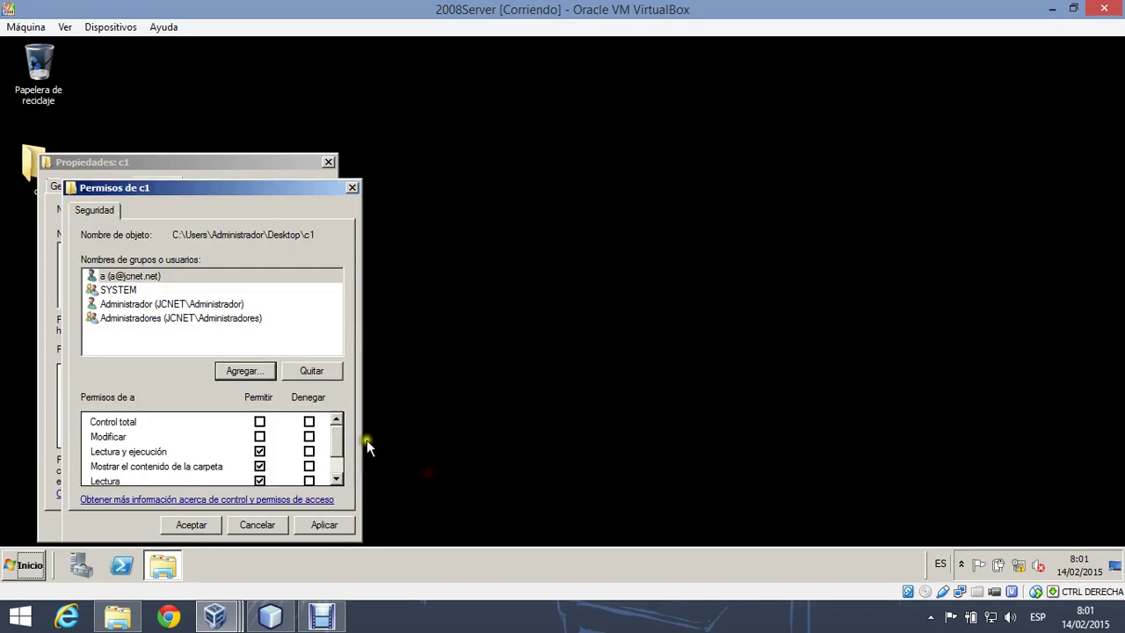
Allow user a Control total in the folder's security permissions, apply it and close the properties
left_click(259, 422)
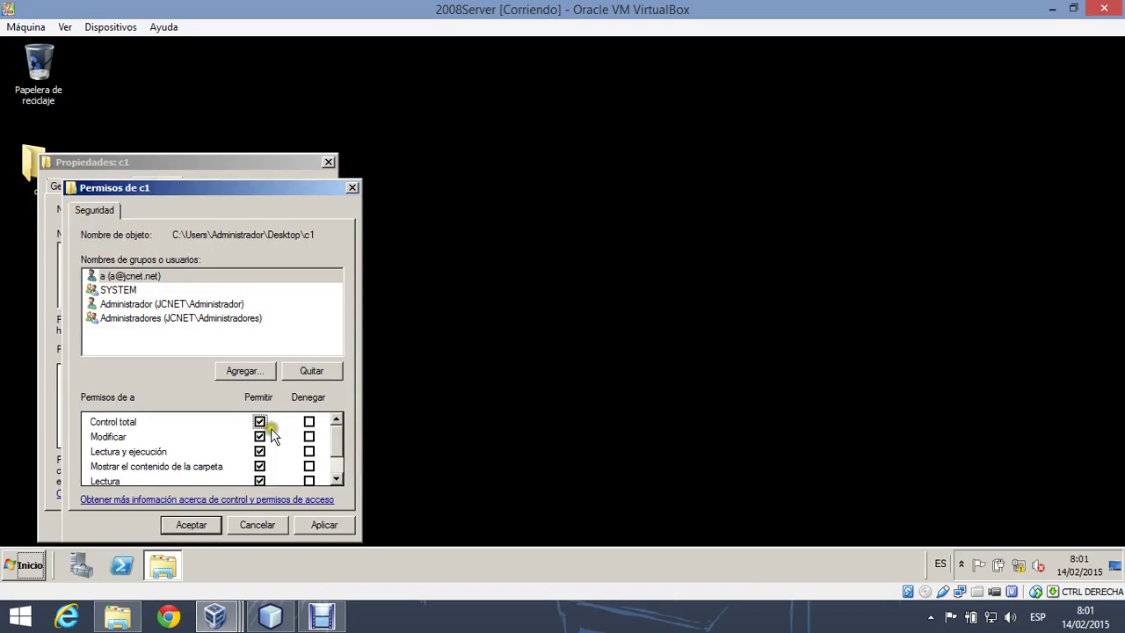
left_click(320, 525)
left_click(193, 525)
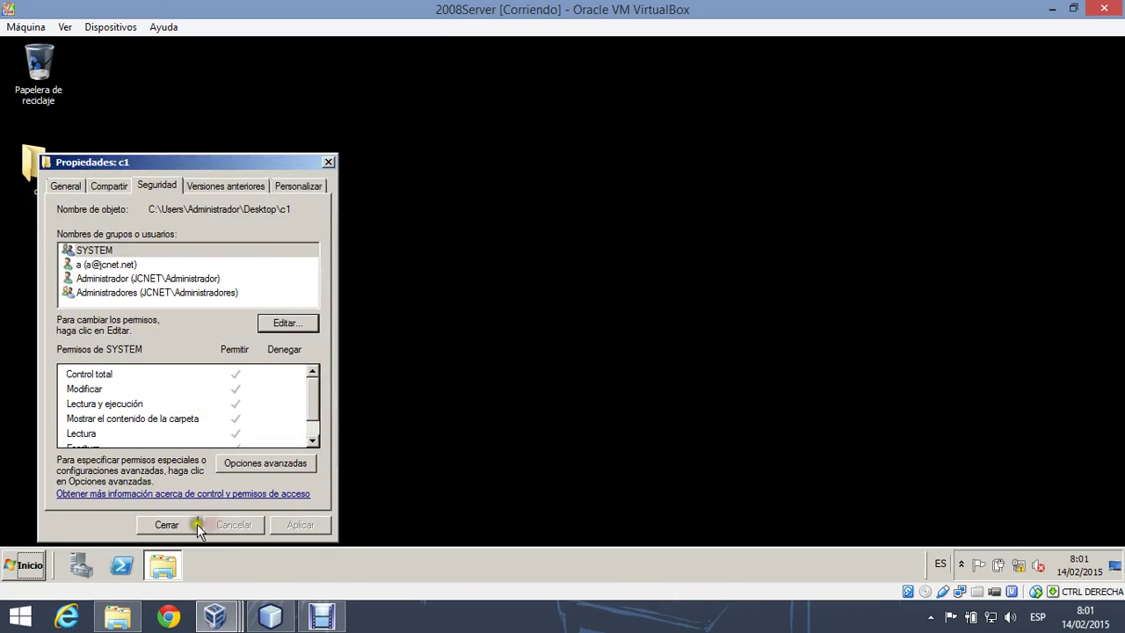
left_click(183, 524)
Switch to the W7 virtual machine and open the network path \\192.168.1.2\ from the Run dialog
left_click(218, 616)
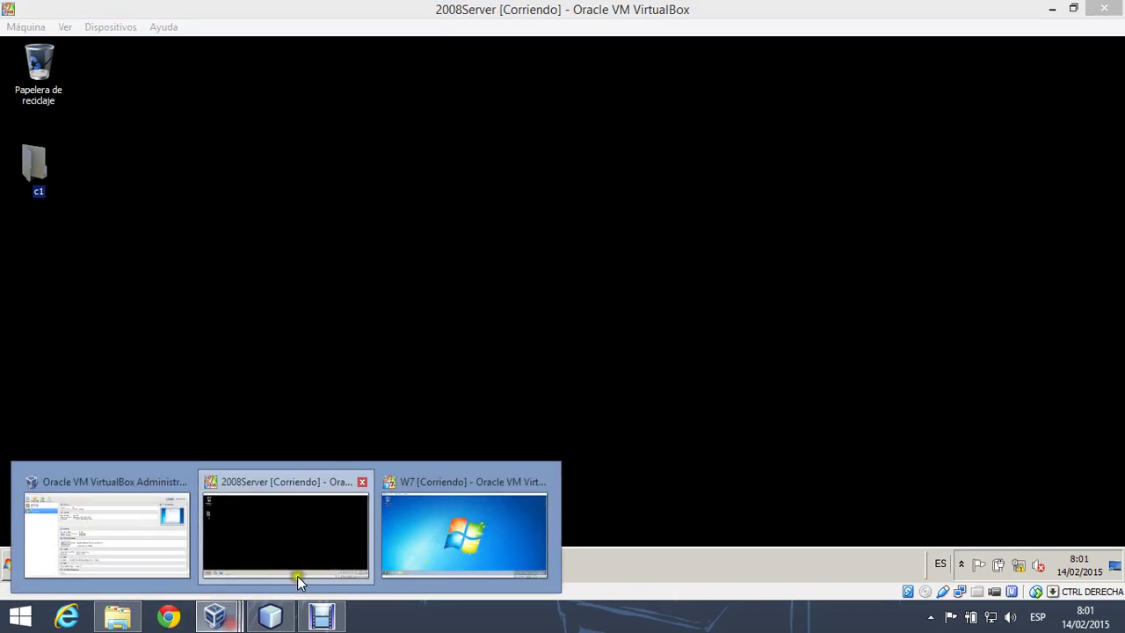
left_click(422, 528)
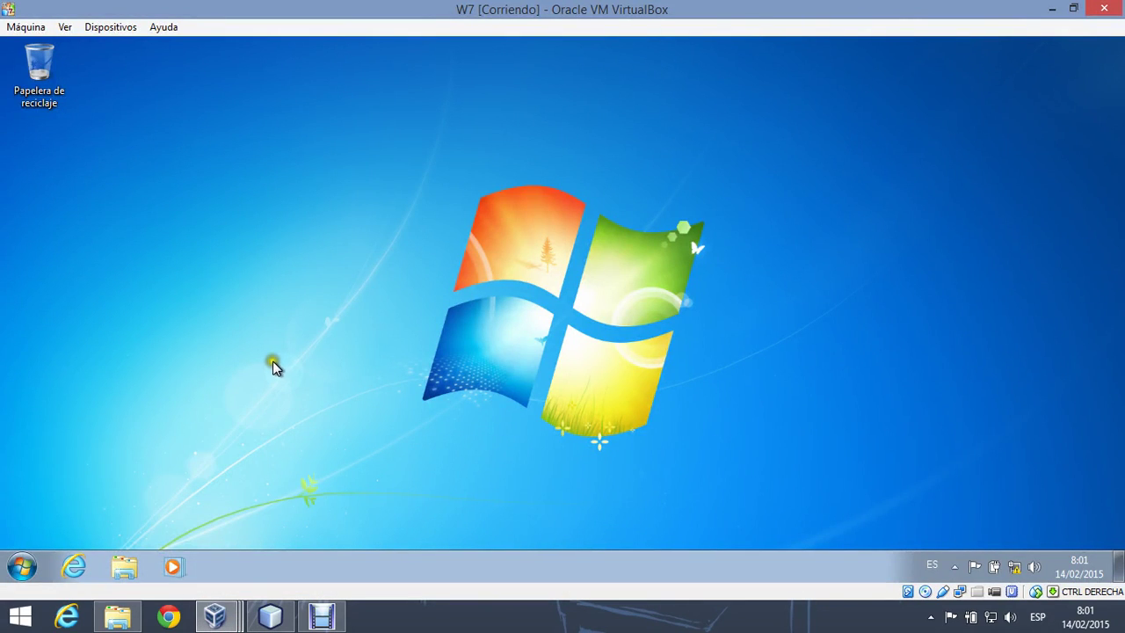
key("super+r")
left_click(211, 462)
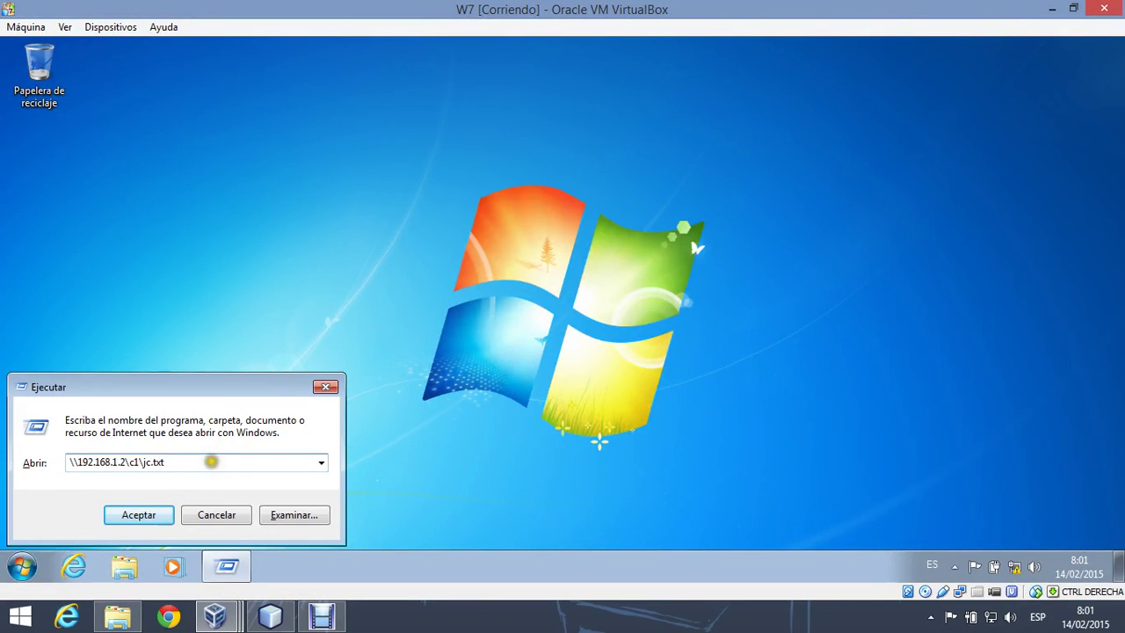
key("BackSpace")
key("BackSpace")
key("BackSpace")
key("BackSpace")
key("BackSpace")
key("BackSpace")
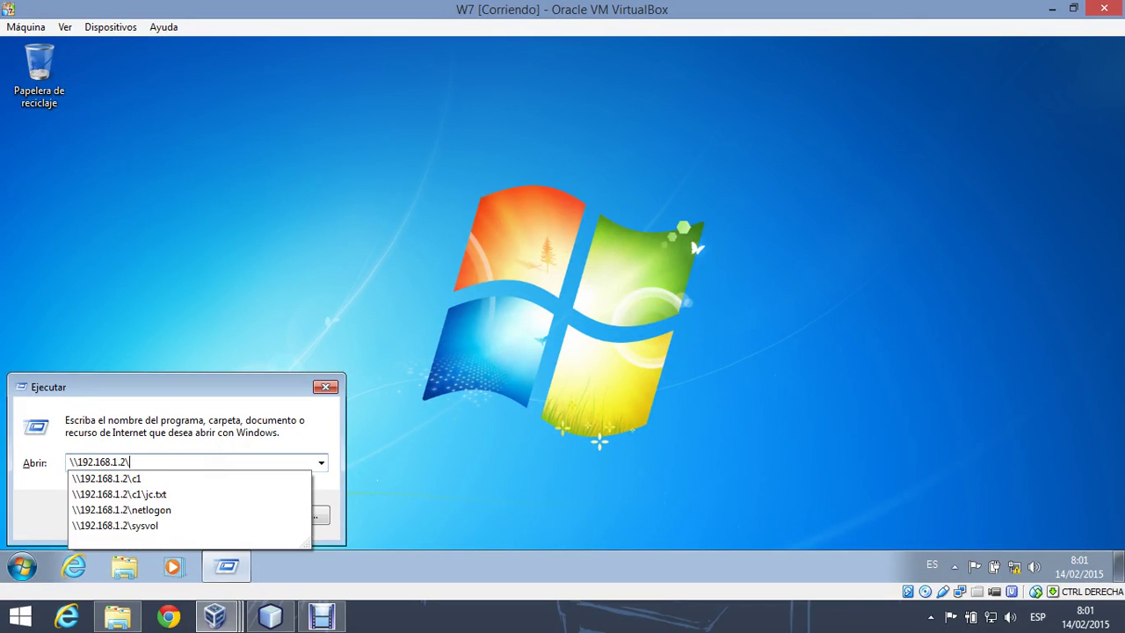
key("Return")
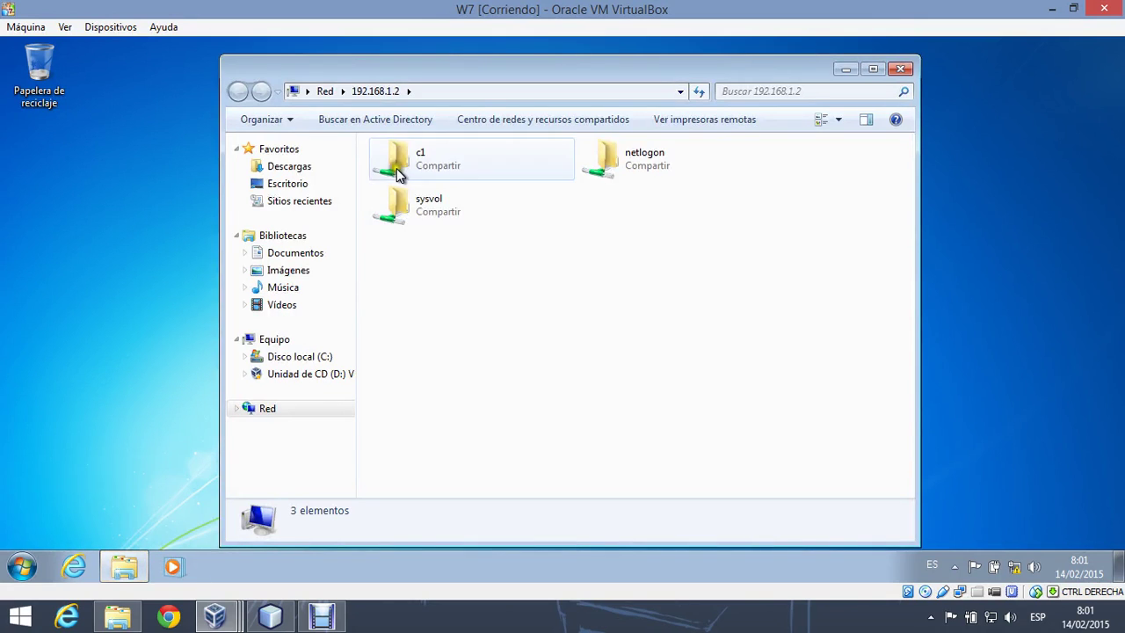
Open the c1 share, create a new folder on the W7 desktop and copy it into the share
double_click(395, 155)
left_click(109, 169)
right_click(51, 168)
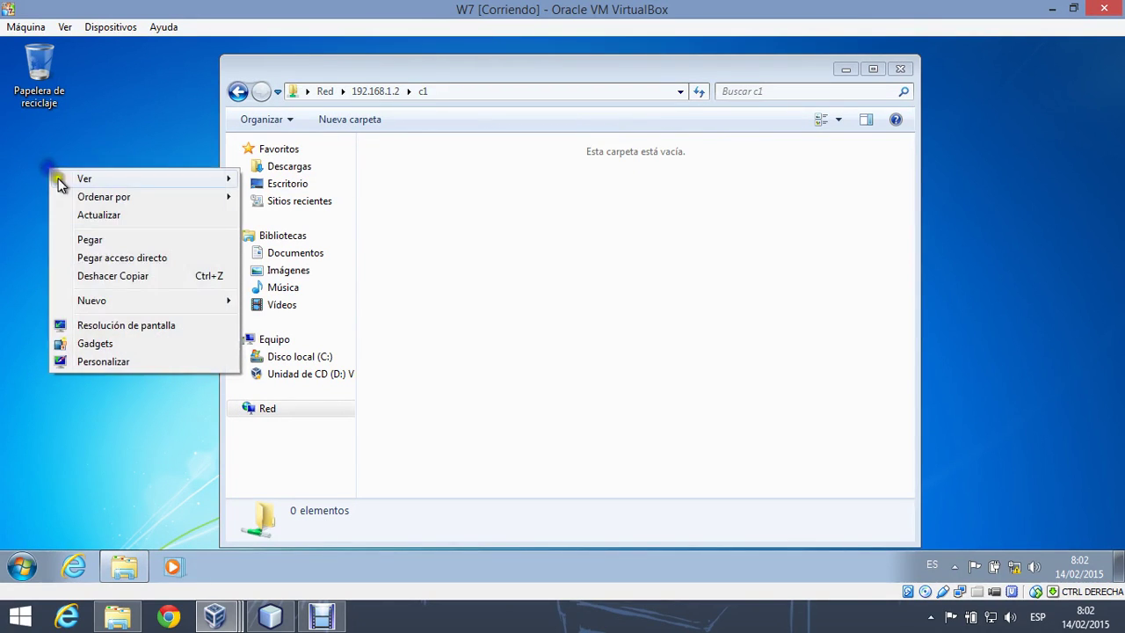
mouse_move(116, 301)
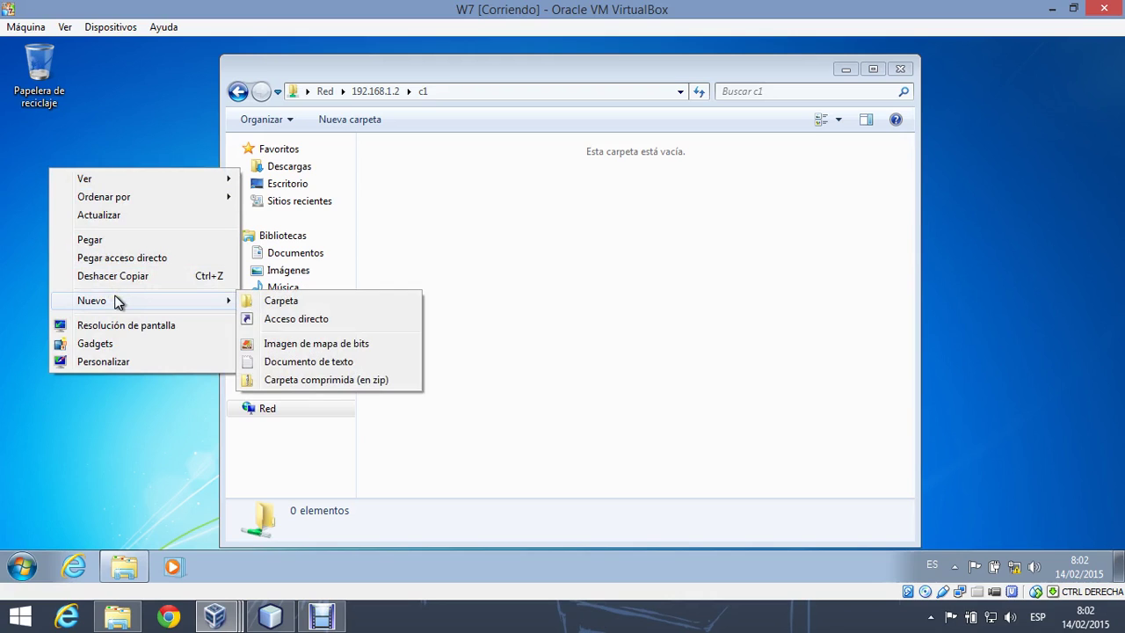
left_click(248, 300)
left_click_drag(65, 165, 391, 216)
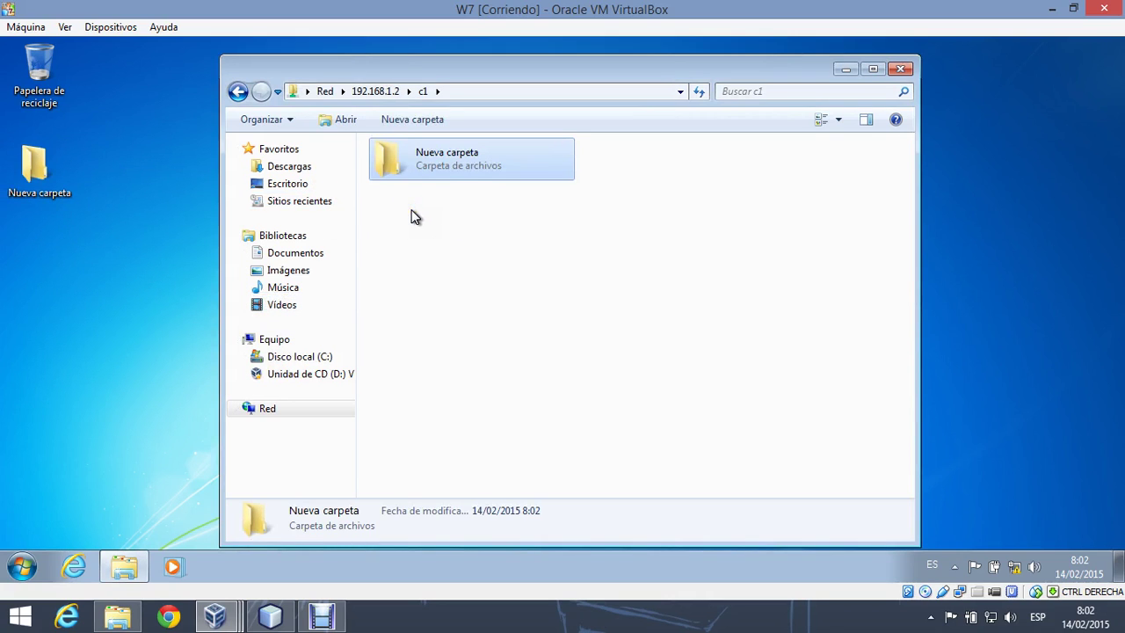
Delete the copied Nueva carpeta folder from the c1 share
key("Delete")
key("Return")
left_click_drag(410, 212, 396, 236)
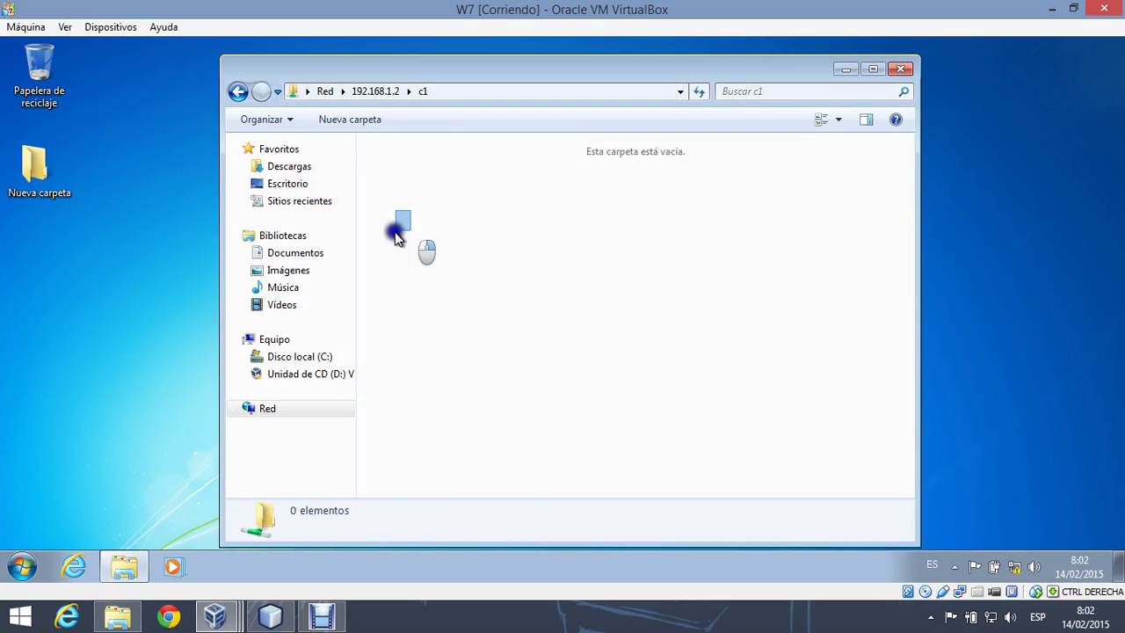
Create a new folder inside the c1 share and rename it wewewe
right_click(396, 236)
left_click(536, 400)
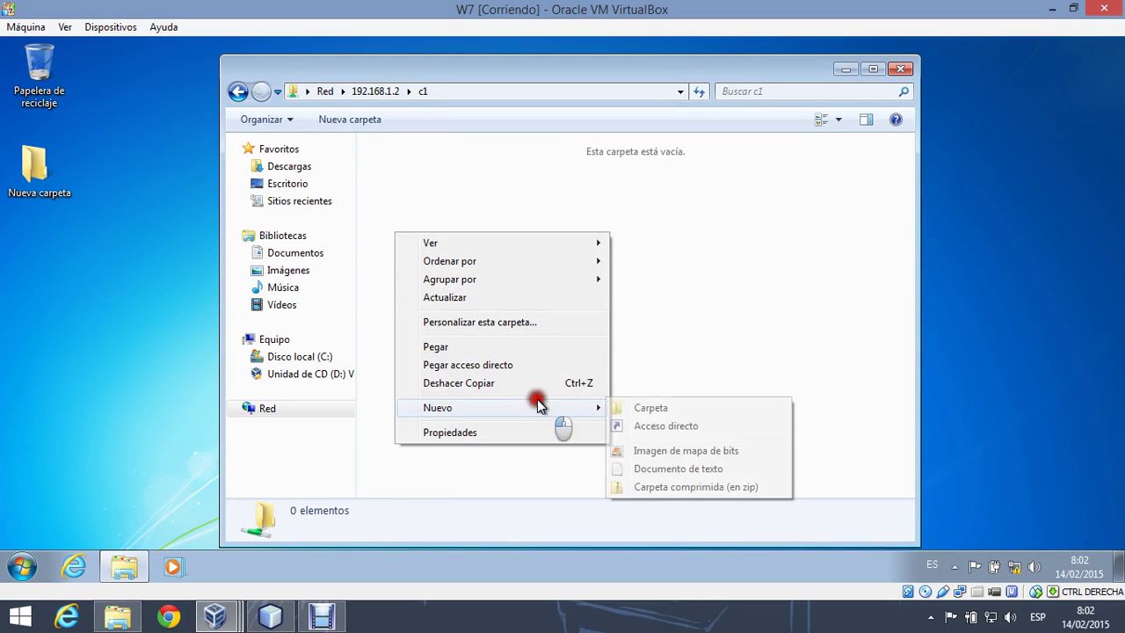
left_click(680, 409)
left_click(463, 186)
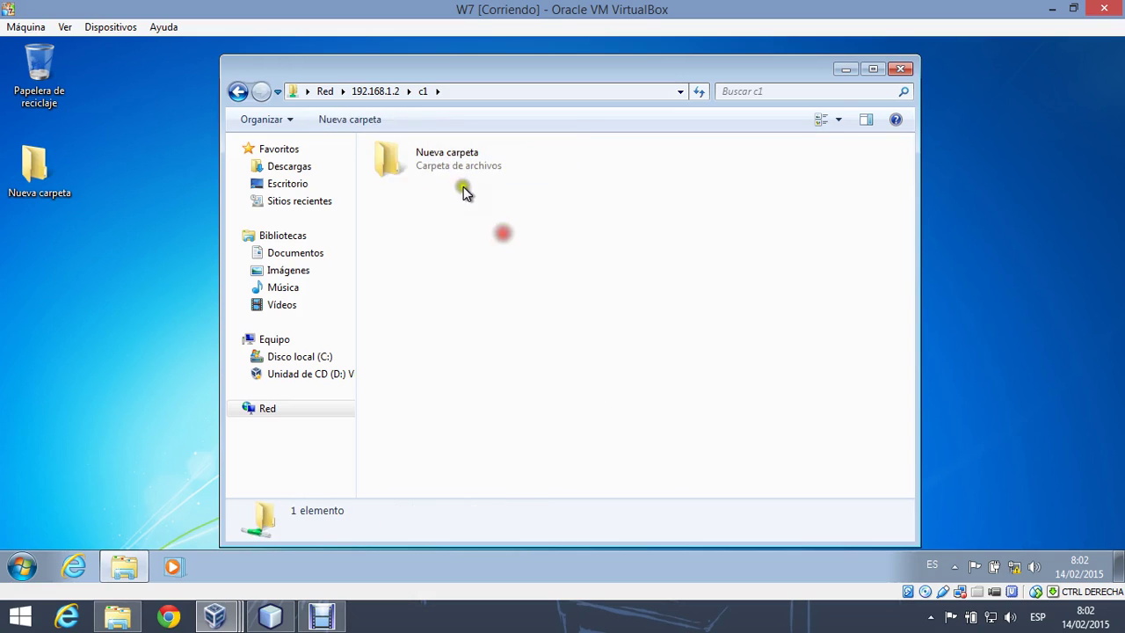
left_click(455, 157)
left_click(454, 152)
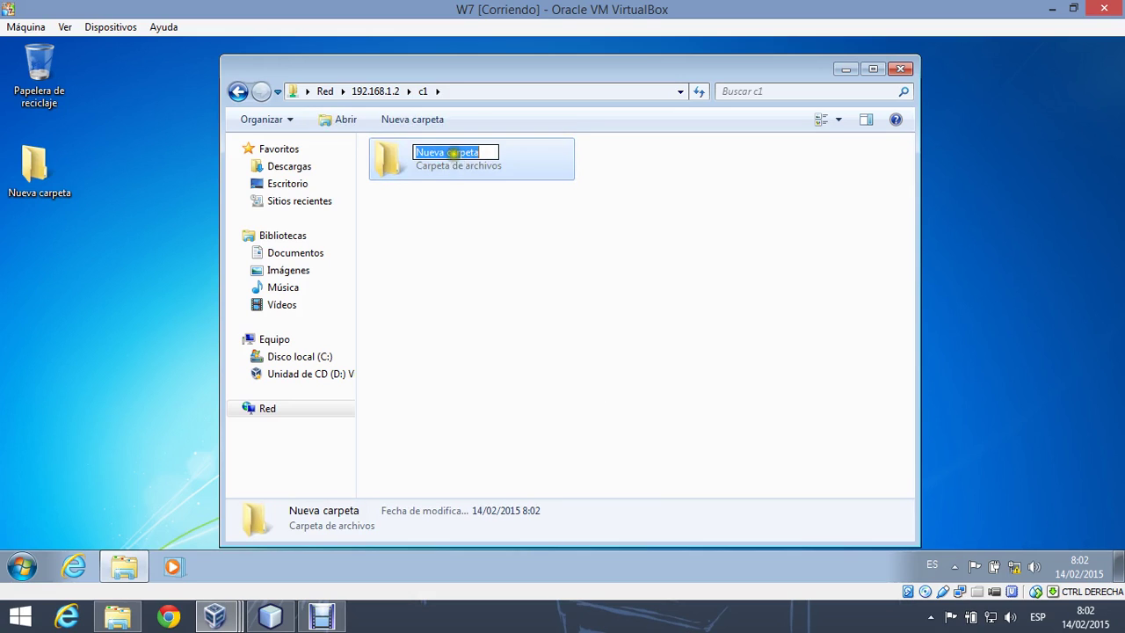
type("wewewe")
left_click(510, 243)
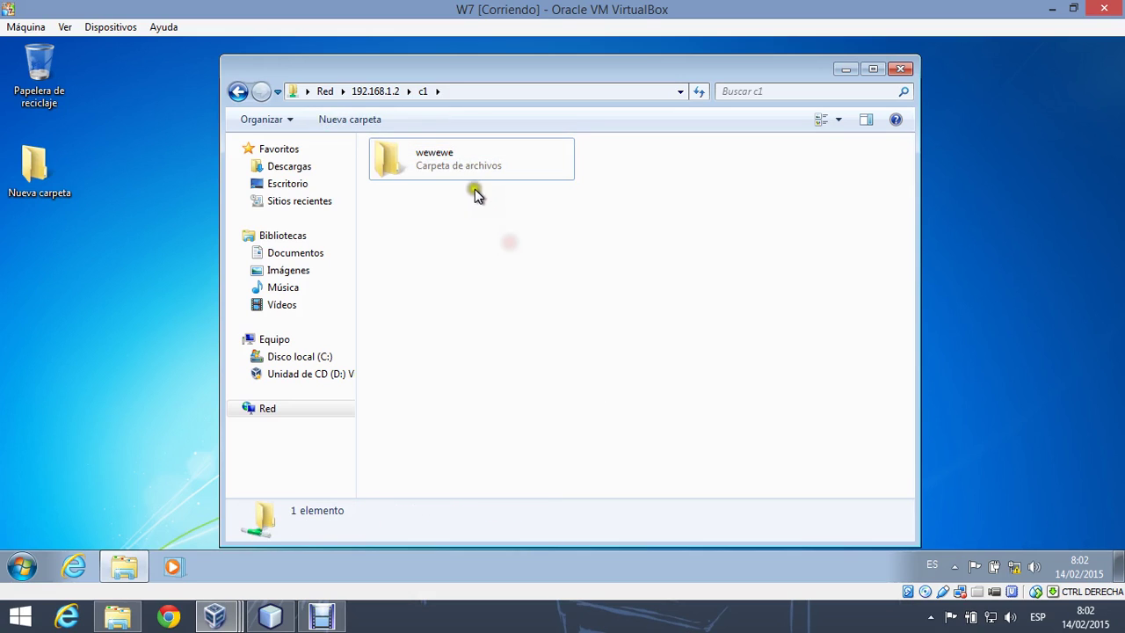
Create a new text document inside the c1 share and name it dsds
right_click(458, 219)
mouse_move(561, 393)
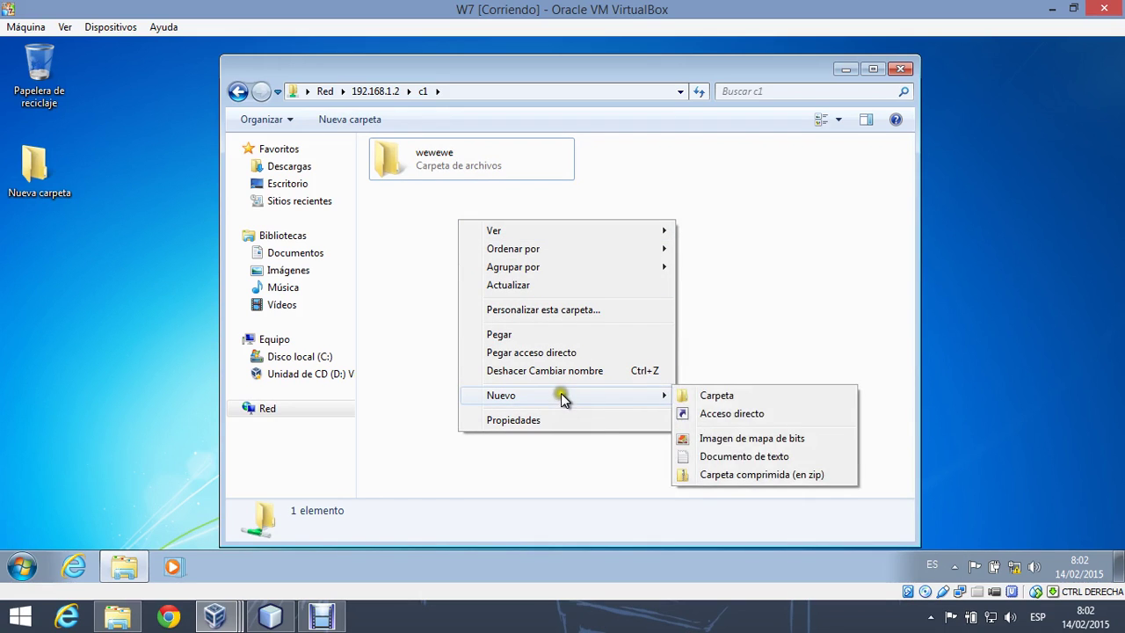
left_click(715, 450)
type("dsds")
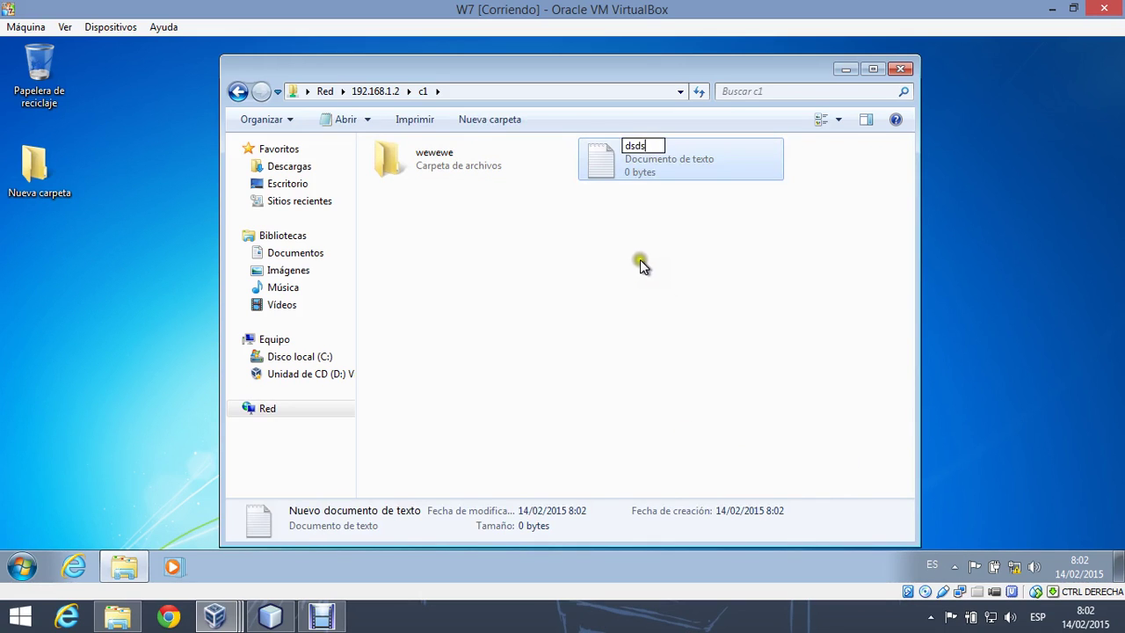
left_click(640, 259)
Write dsdsdsds in the dsds text document, save the changes and close it
double_click(628, 147)
left_click(555, 205)
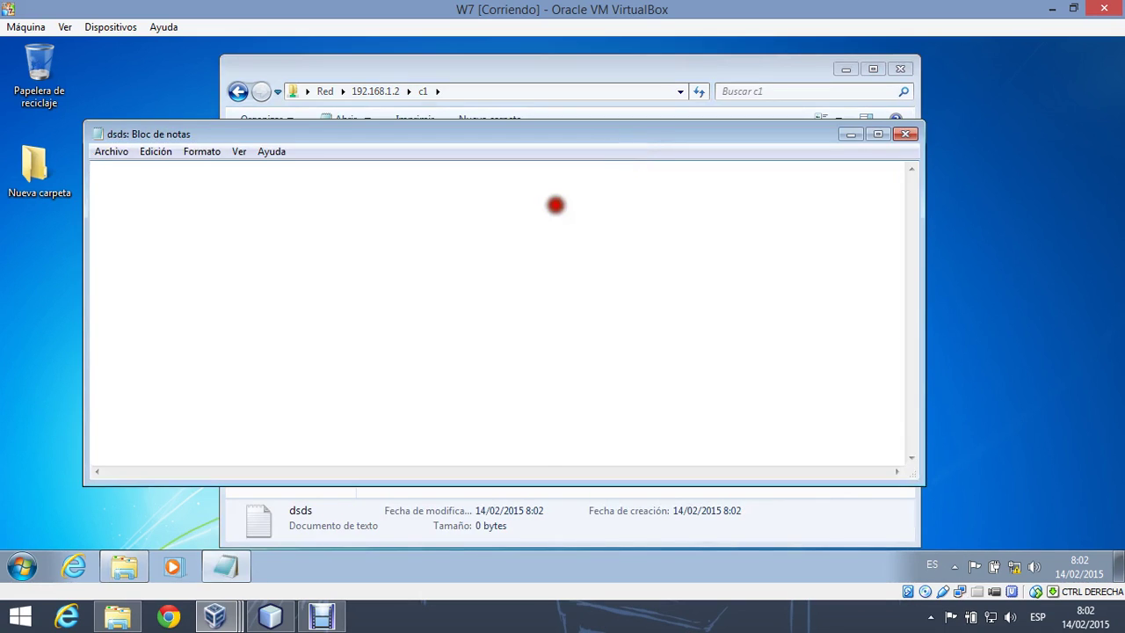
type("dsdsdsds")
left_click(905, 134)
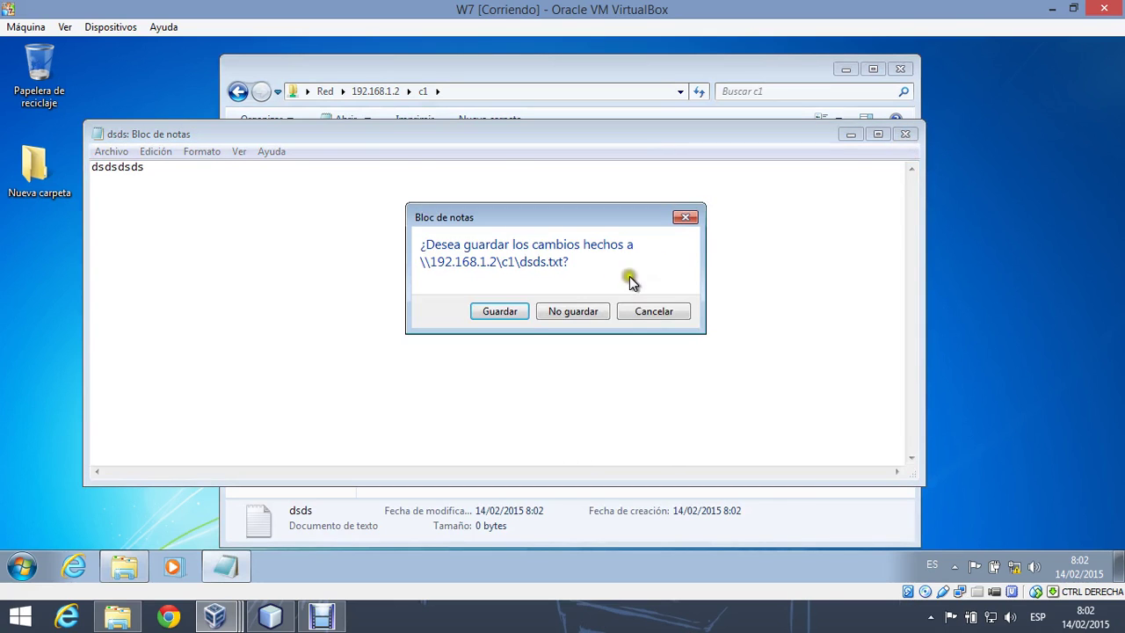
left_click(510, 310)
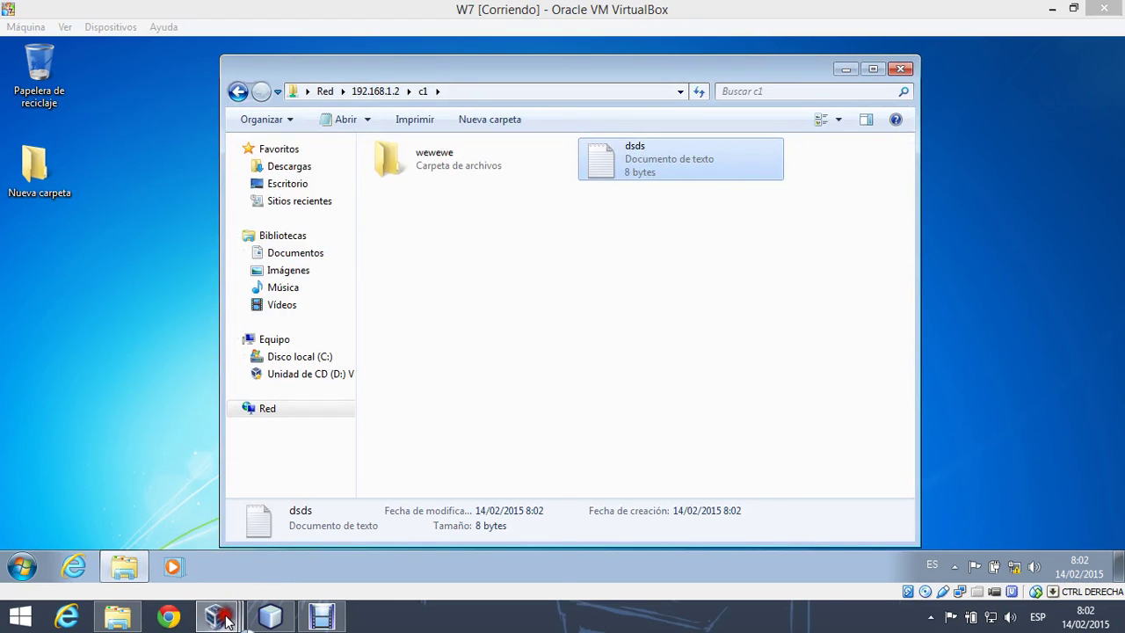
mouse_move(214, 615)
left_click(287, 518)
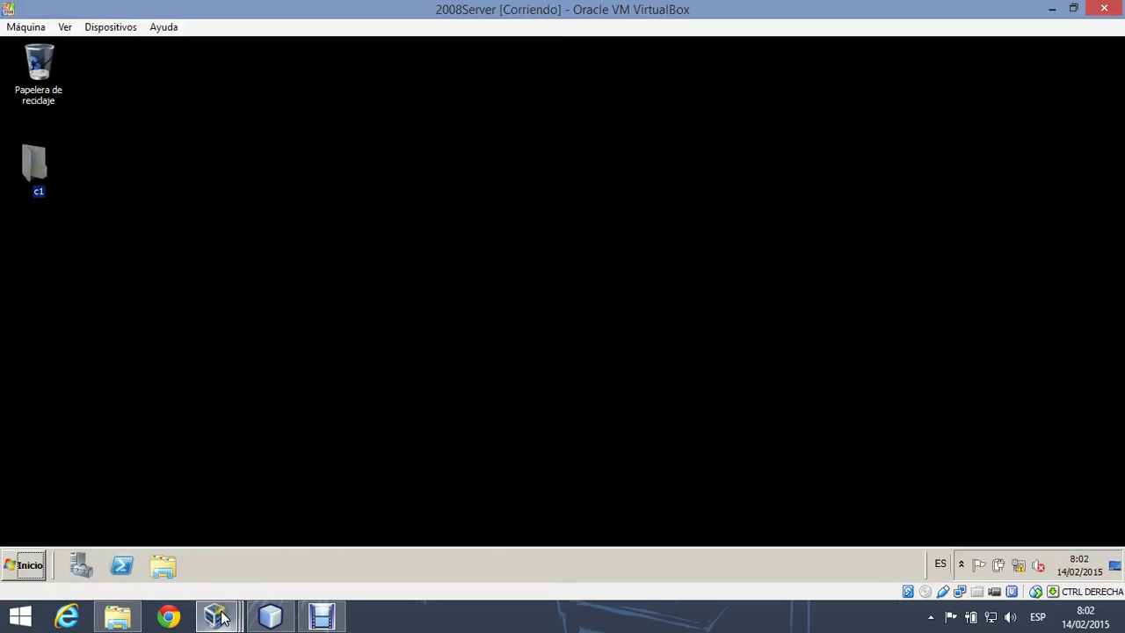
left_click(405, 523)
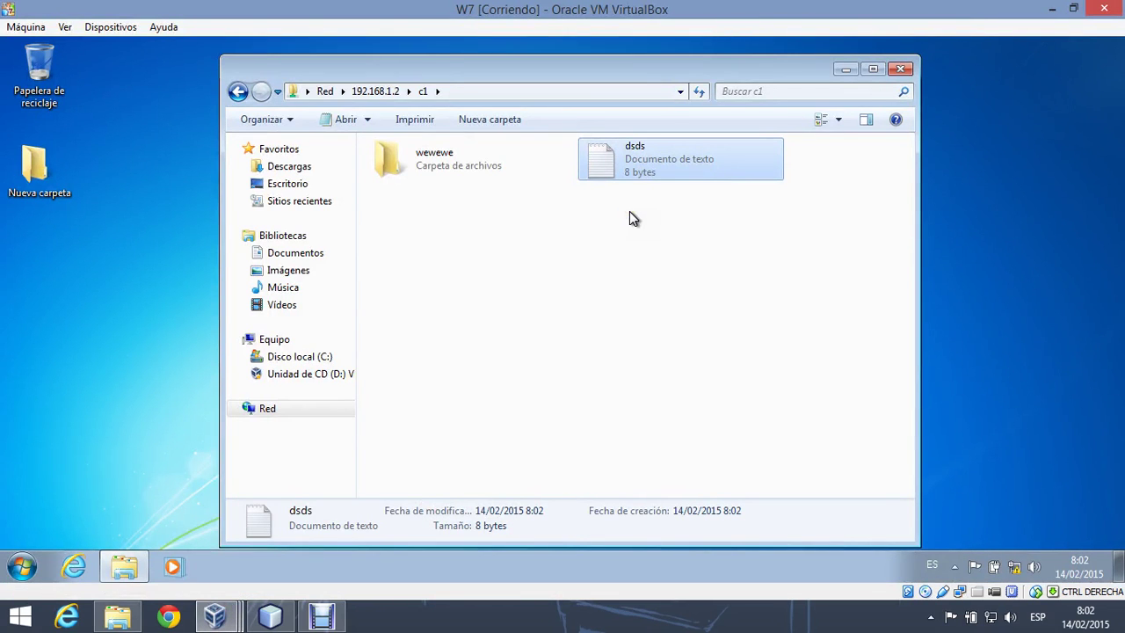
Delete the dsds document from the c1 share and create another text document there with its default name
key("Delete")
key("Return")
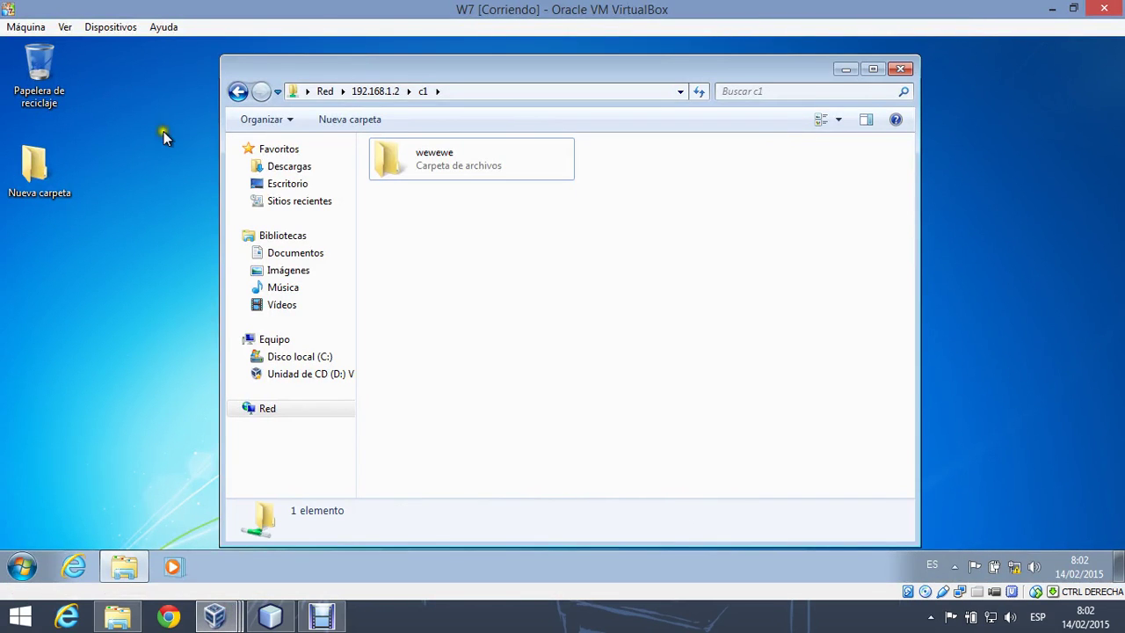
right_click(609, 219)
left_click(707, 397)
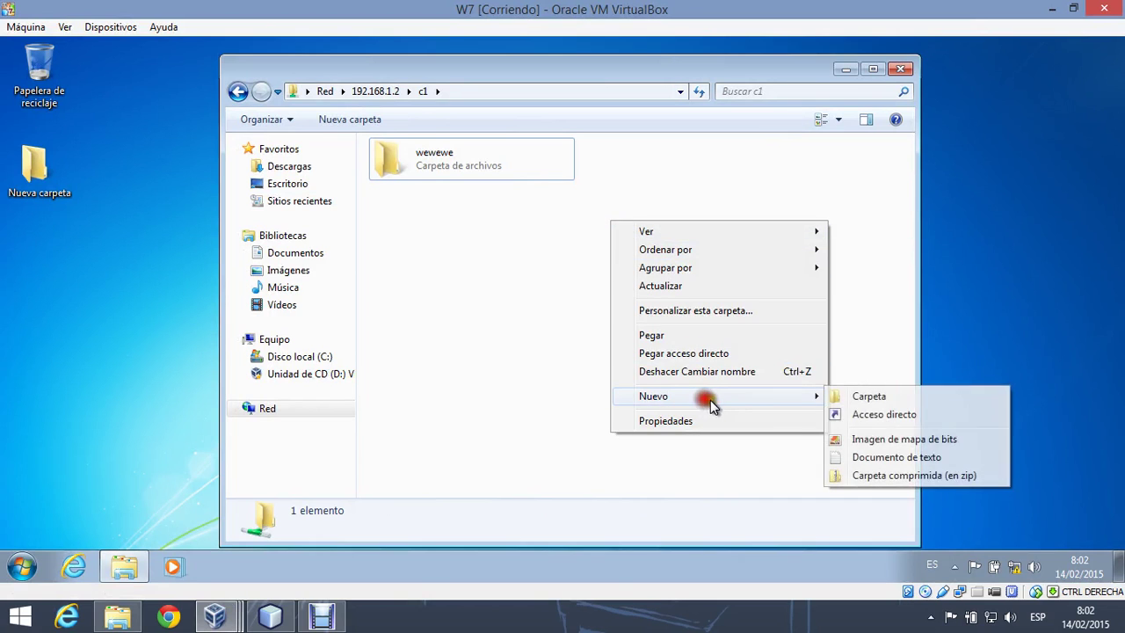
left_click(865, 457)
left_click(738, 379)
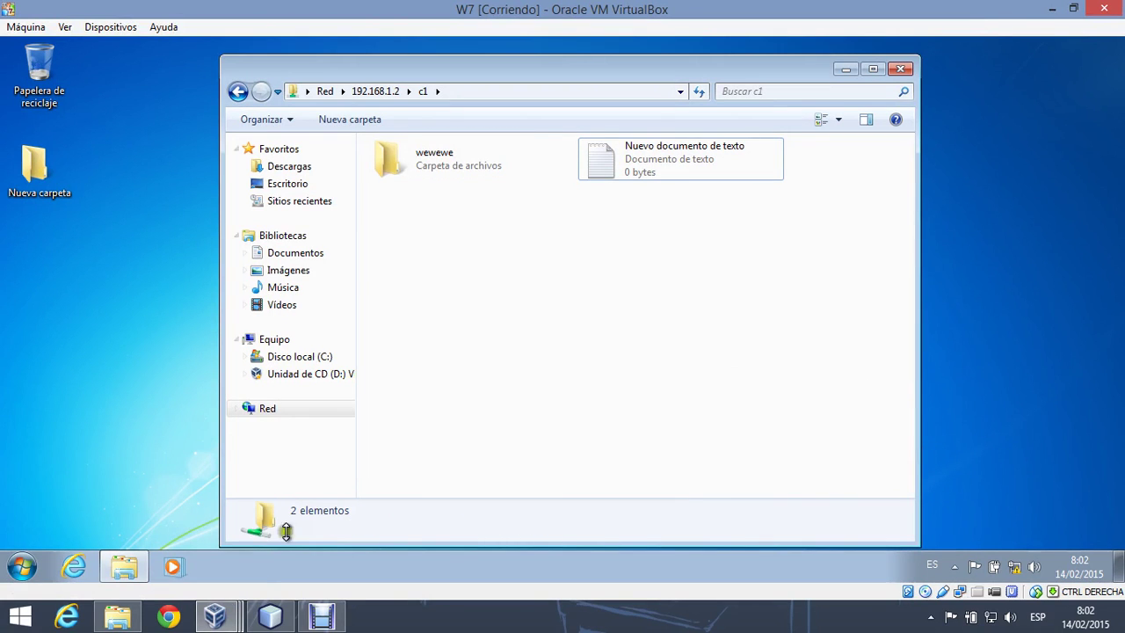
Switch to the 2008Server virtual machine and open the advanced security settings of the c1 desktop folder
mouse_move(214, 615)
left_click(242, 545)
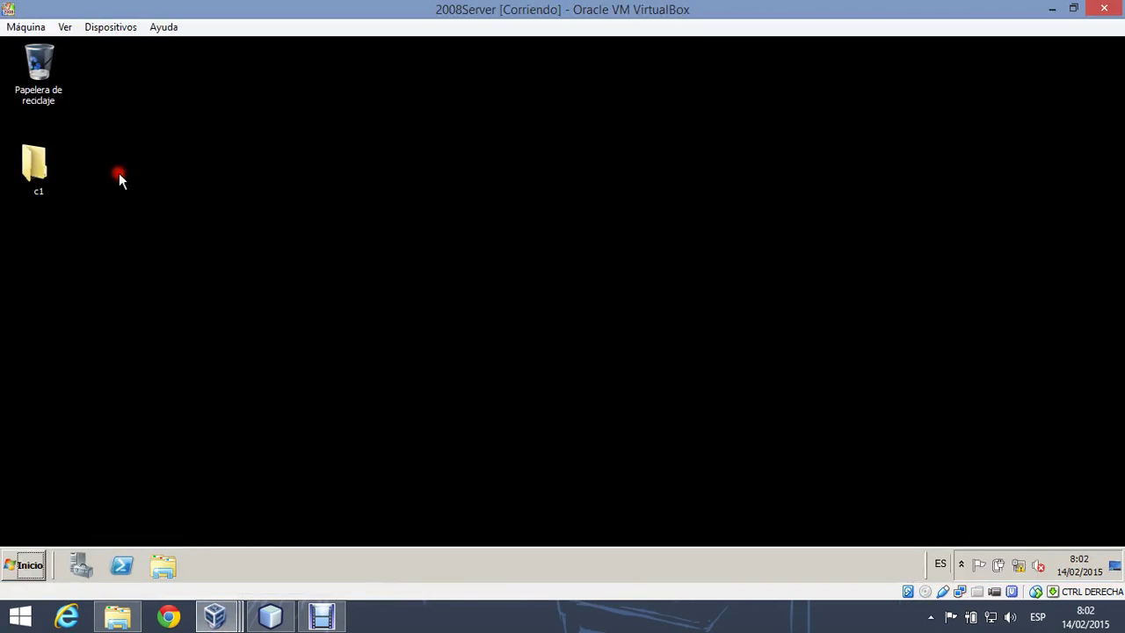
right_click(26, 157)
left_click(101, 345)
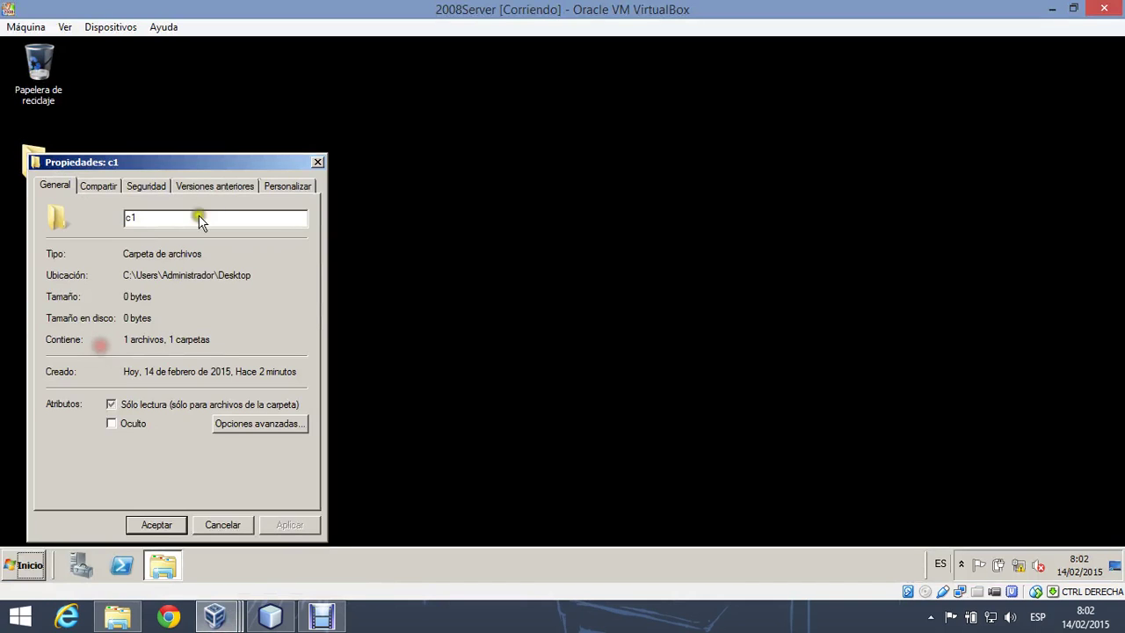
left_click(156, 188)
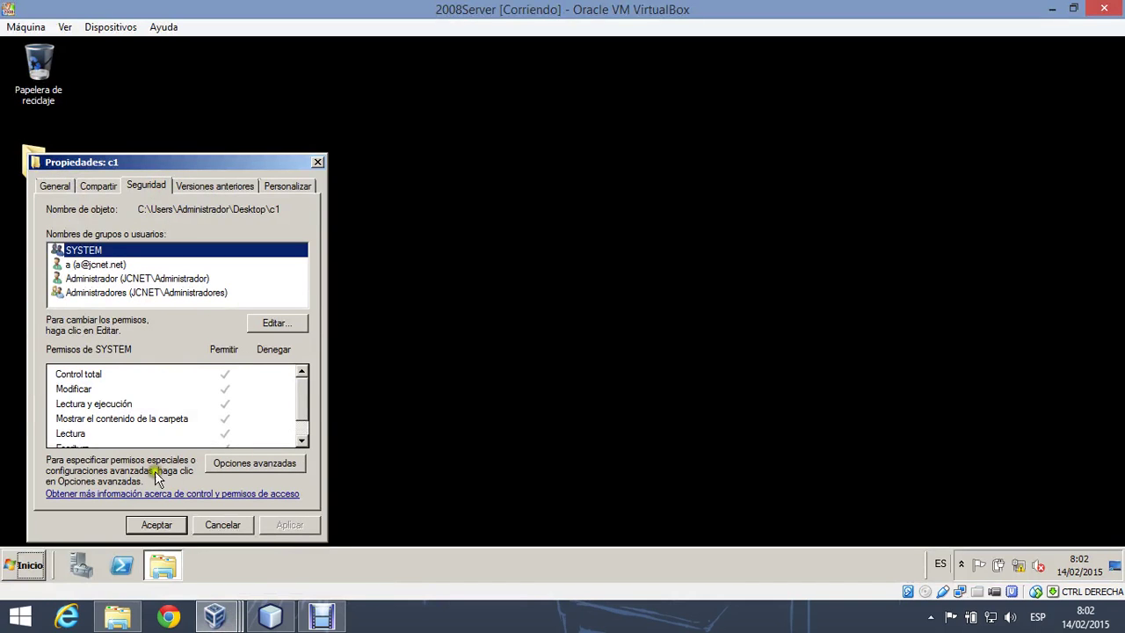
left_click(254, 462)
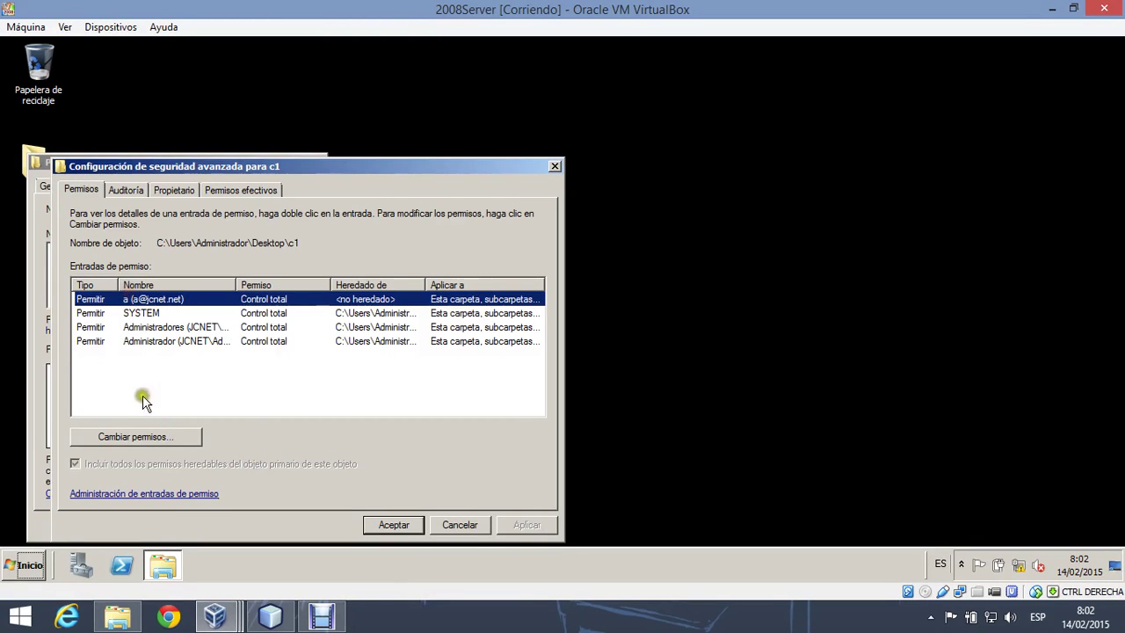
Deny user a the Eliminar subcarpetas y archivos and Eliminar permissions on c1, apply the change and close the folder's properties
left_click(138, 436)
left_click(239, 406)
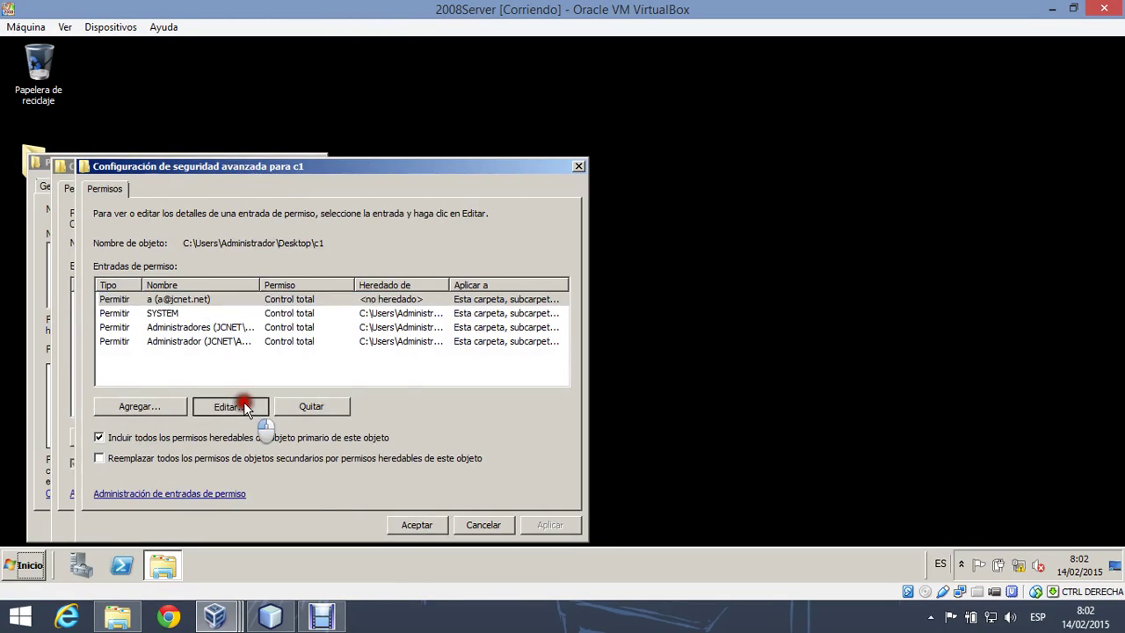
scroll(375, 400, "down", 1)
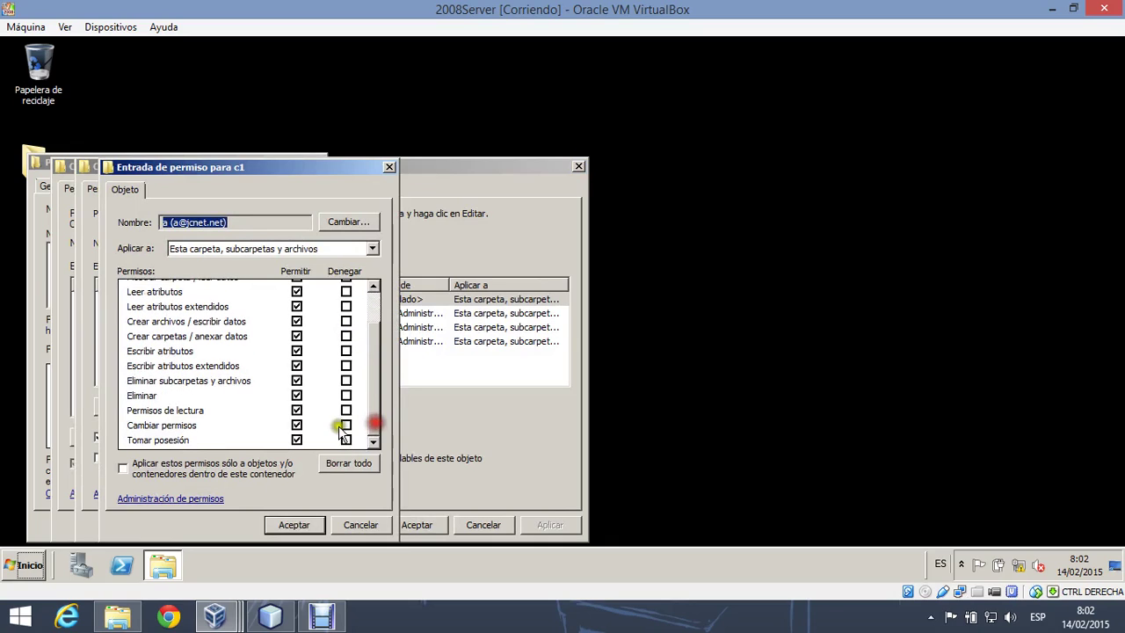
left_click(345, 381)
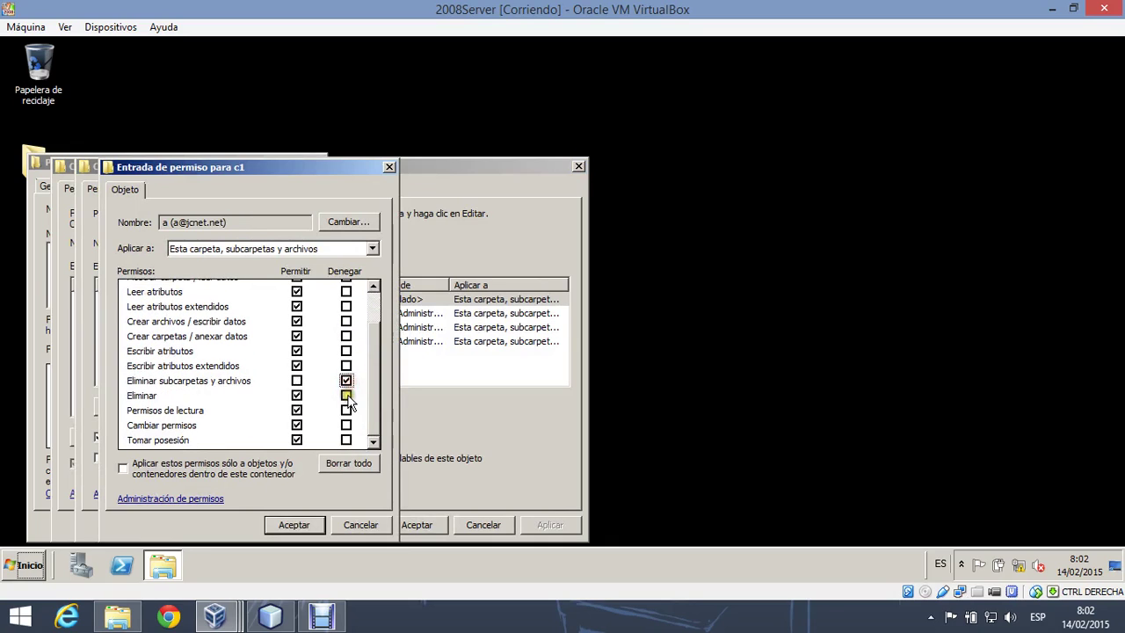
left_click(346, 395)
left_click(324, 523)
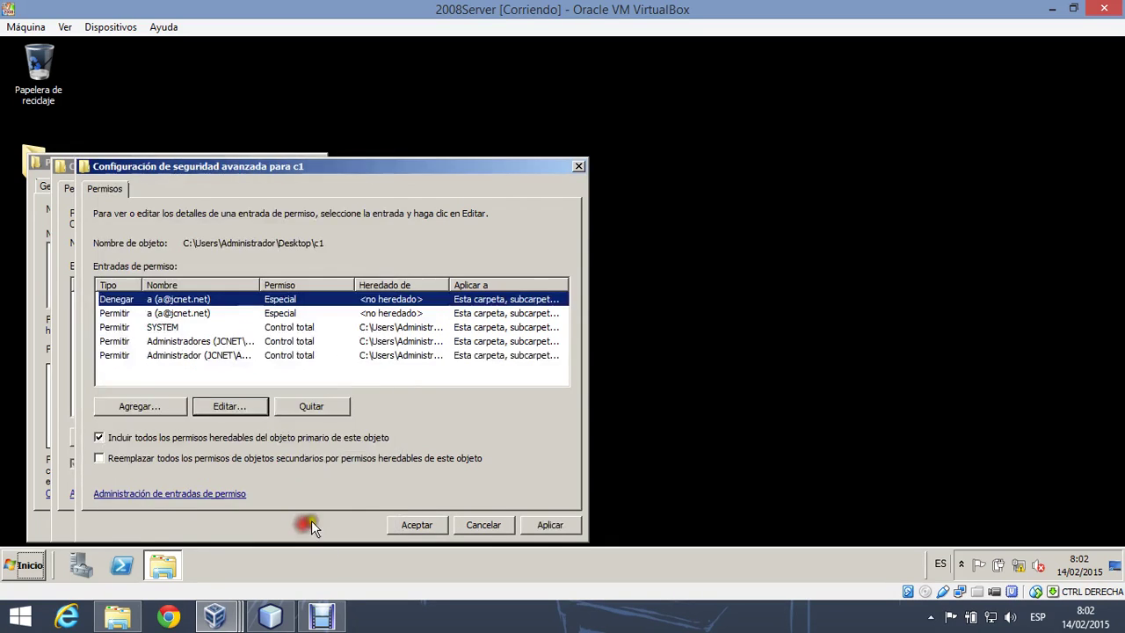
left_click(551, 524)
left_click(602, 365)
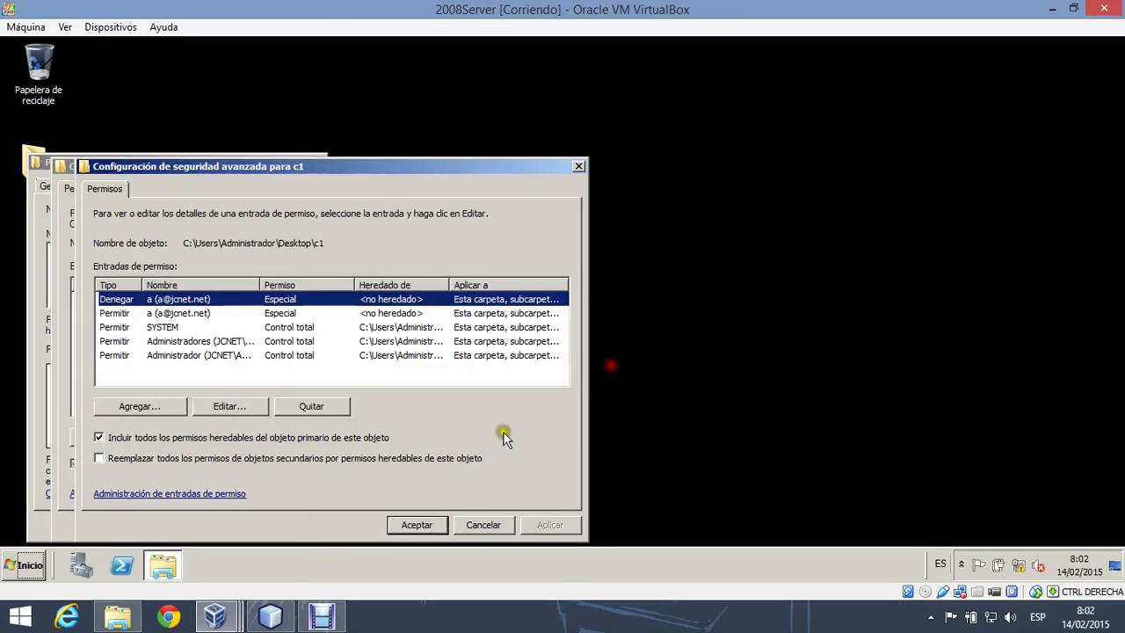
left_click(416, 524)
left_click(419, 521)
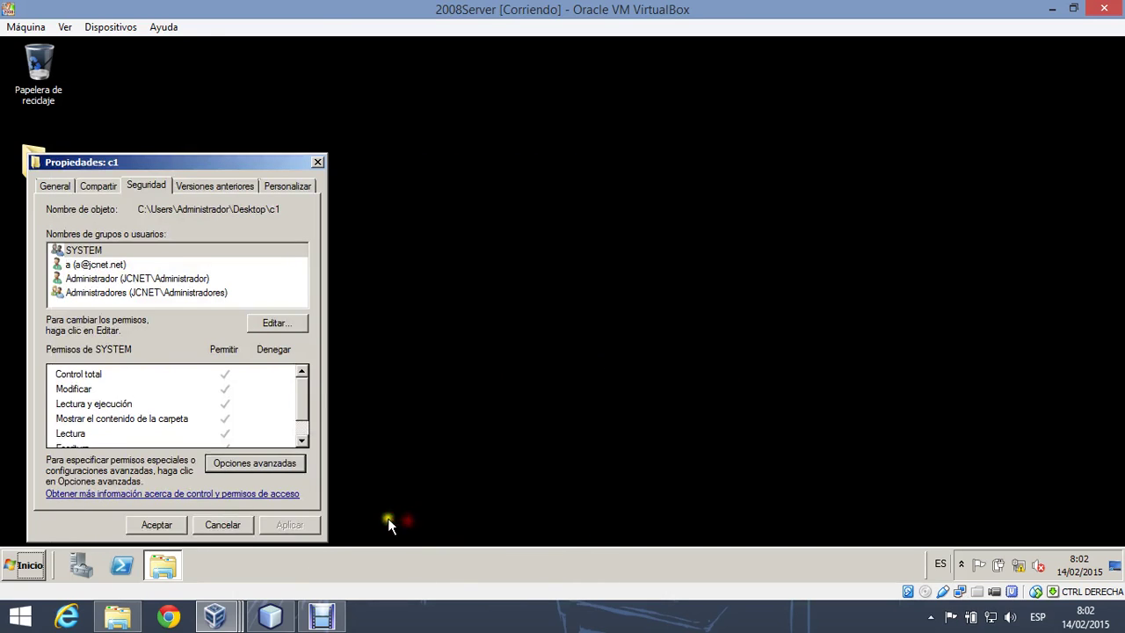
left_click(171, 527)
Switch to the W7 virtual machine and create a new folder with its default name in the c1 share
mouse_move(226, 613)
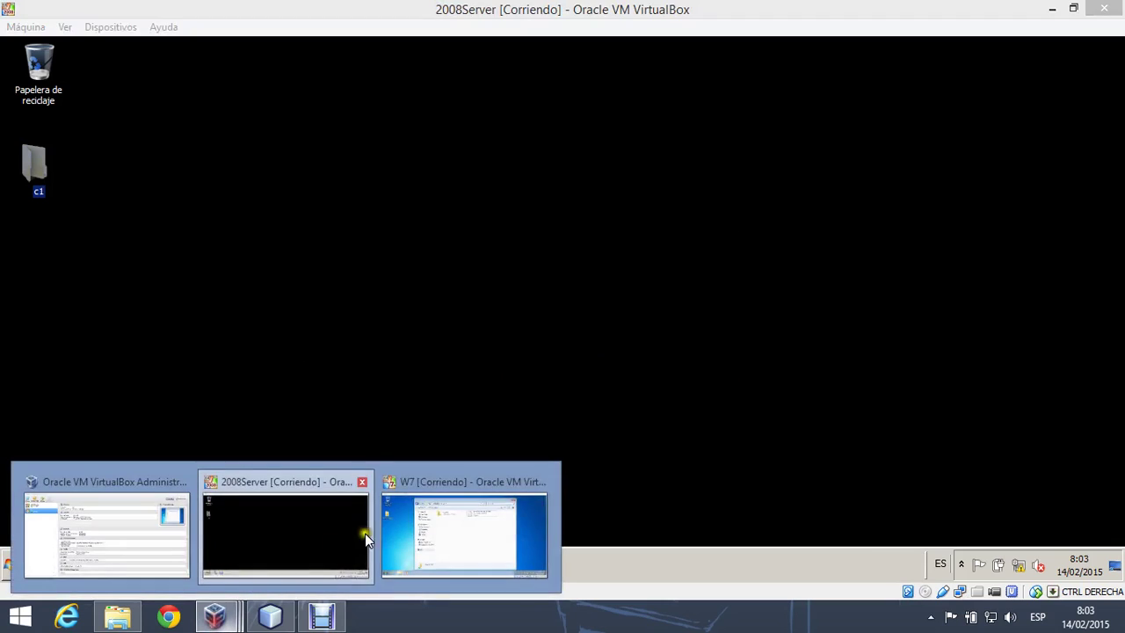
left_click(443, 520)
right_click(492, 293)
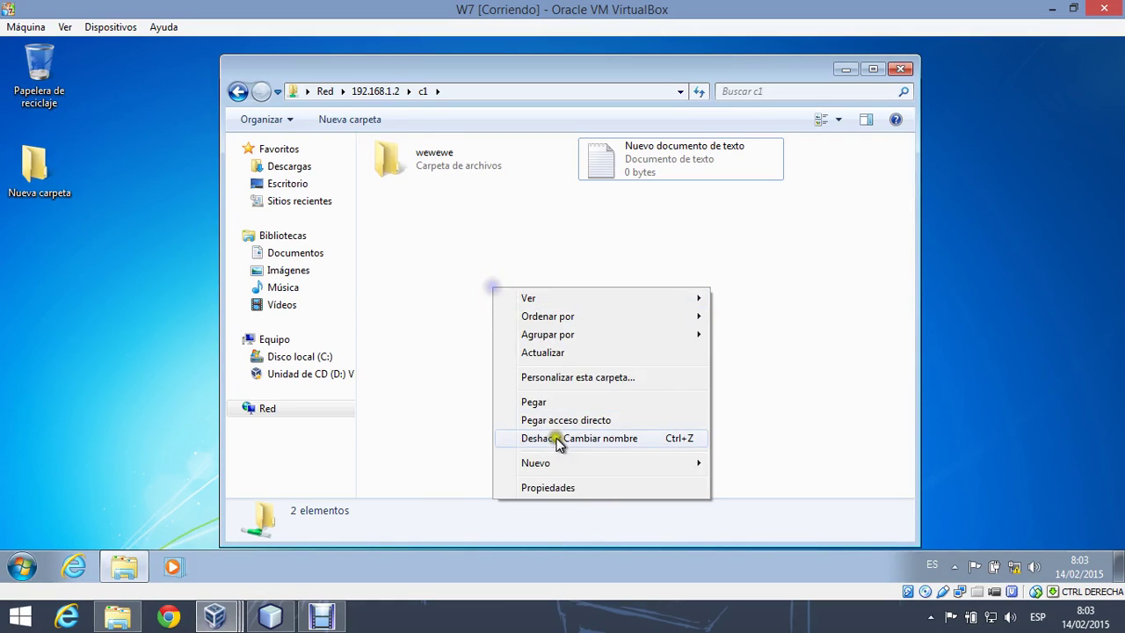
mouse_move(563, 459)
left_click(740, 468)
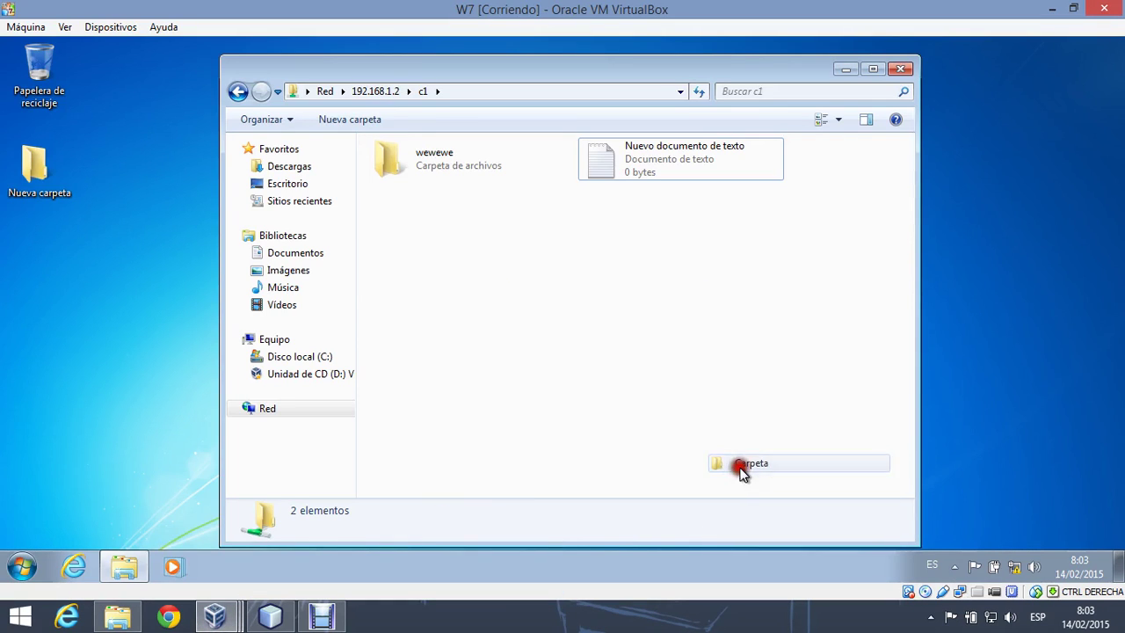
left_click(642, 422)
Try to delete the Nueva carpeta folder from the c1 share
left_click(467, 217)
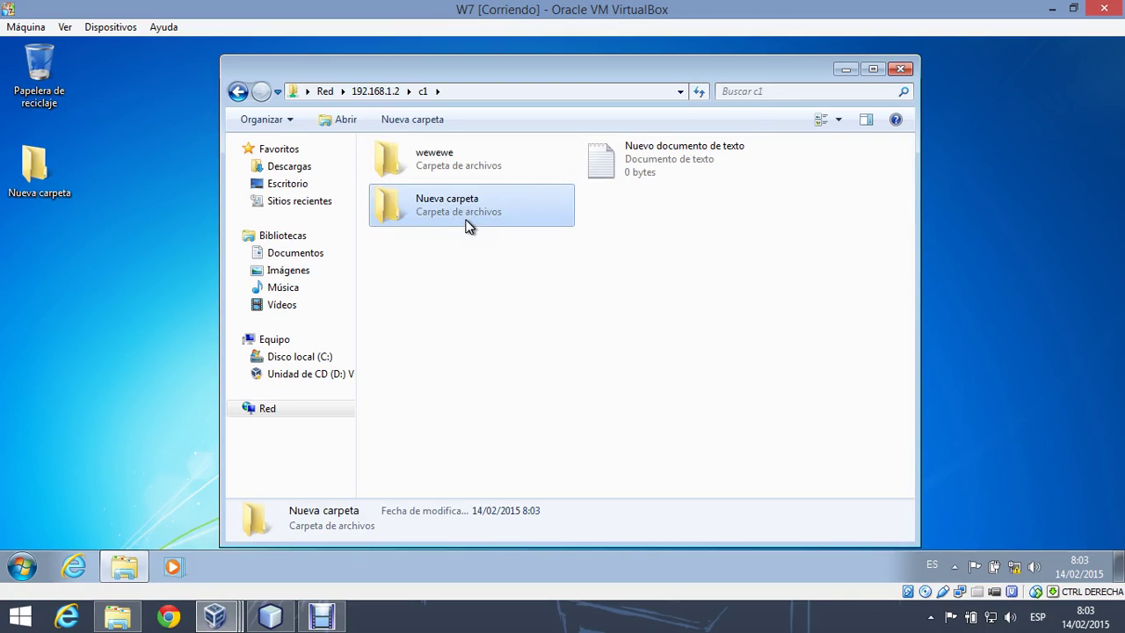
key("Delete")
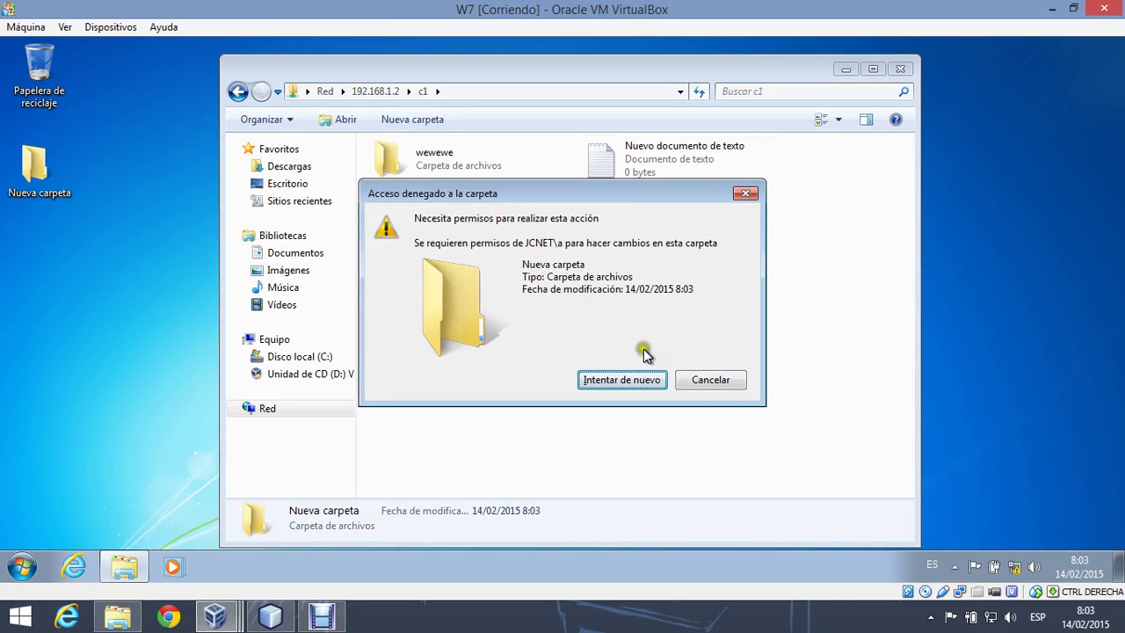
left_click(694, 380)
Create a second text document with its default name in the c1 share
right_click(554, 299)
mouse_move(641, 470)
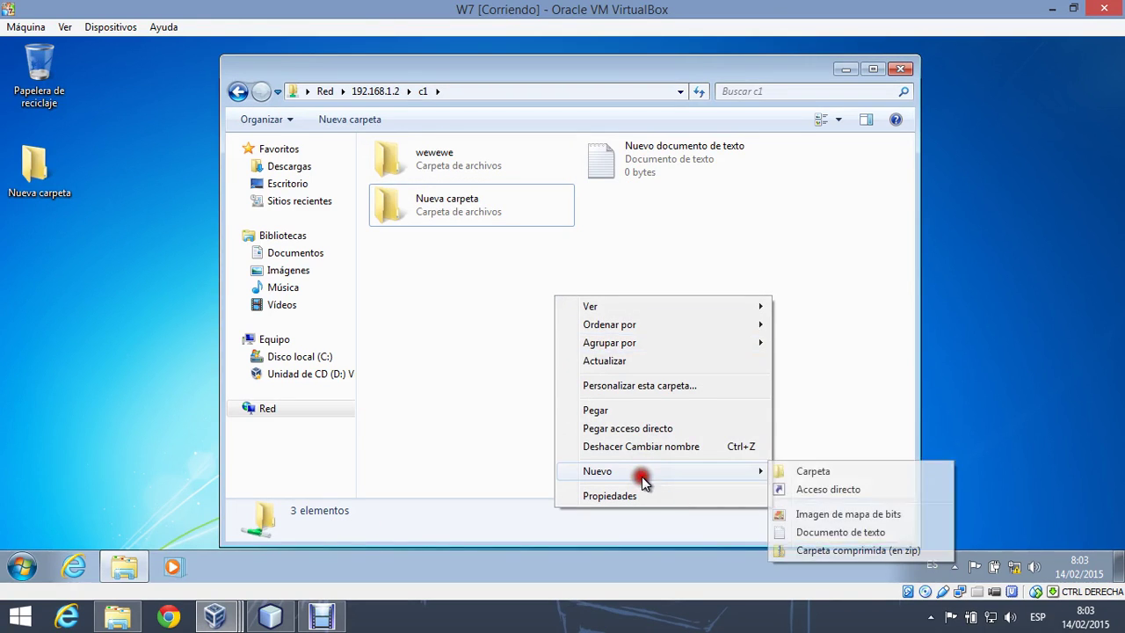
left_click(800, 527)
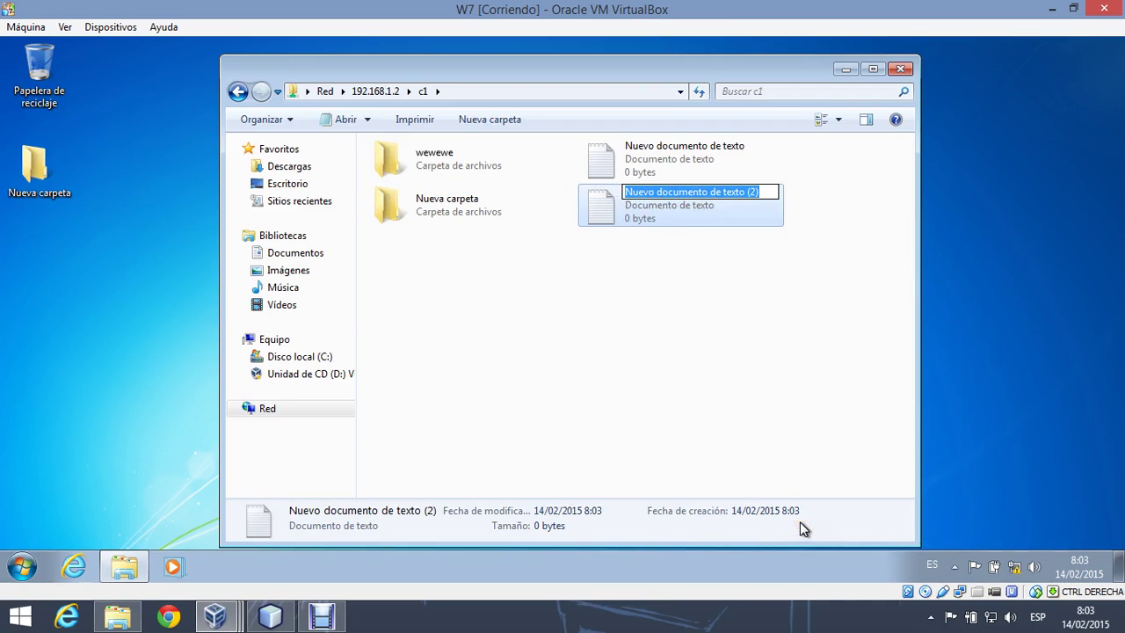
Try to delete the Nuevo documento de texto (2) file from the c1 share
left_click(693, 219)
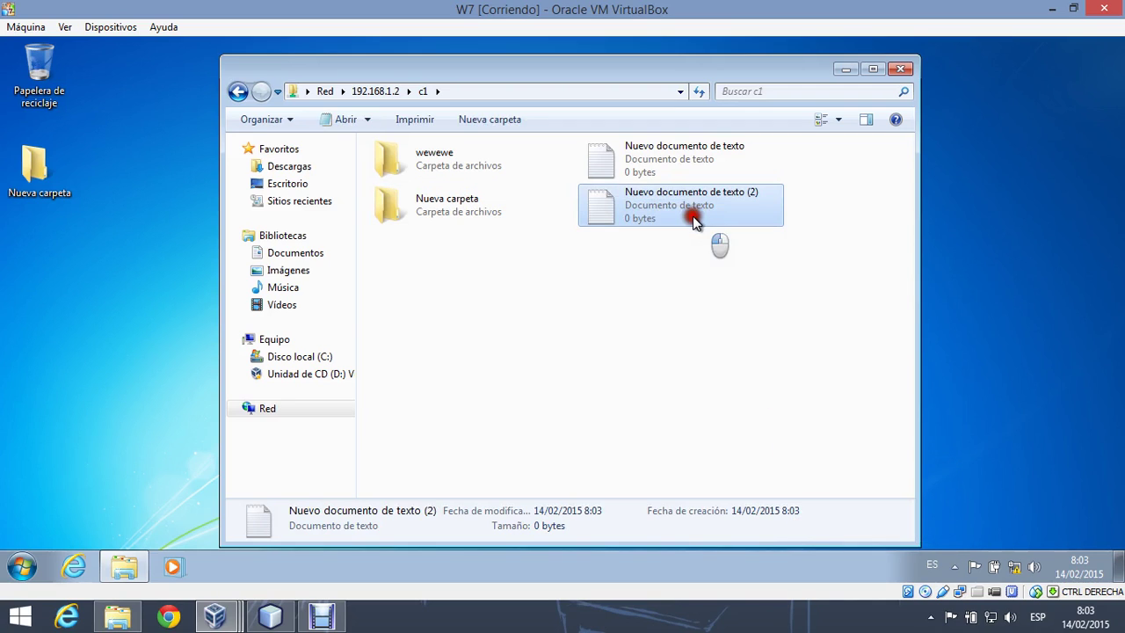
key("Delete")
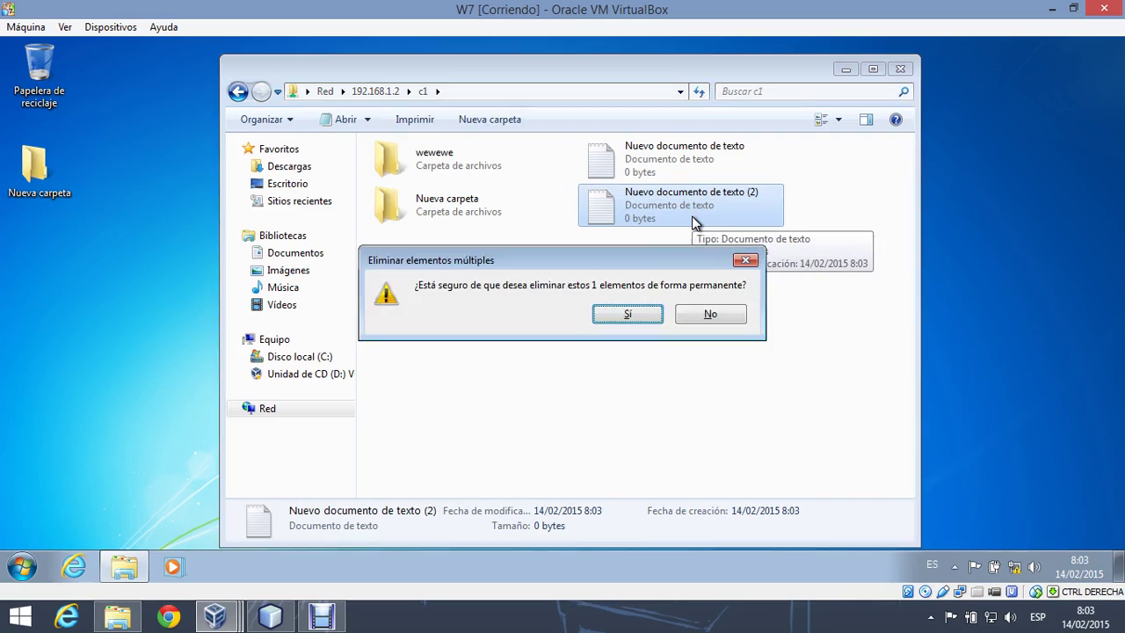
key("Return")
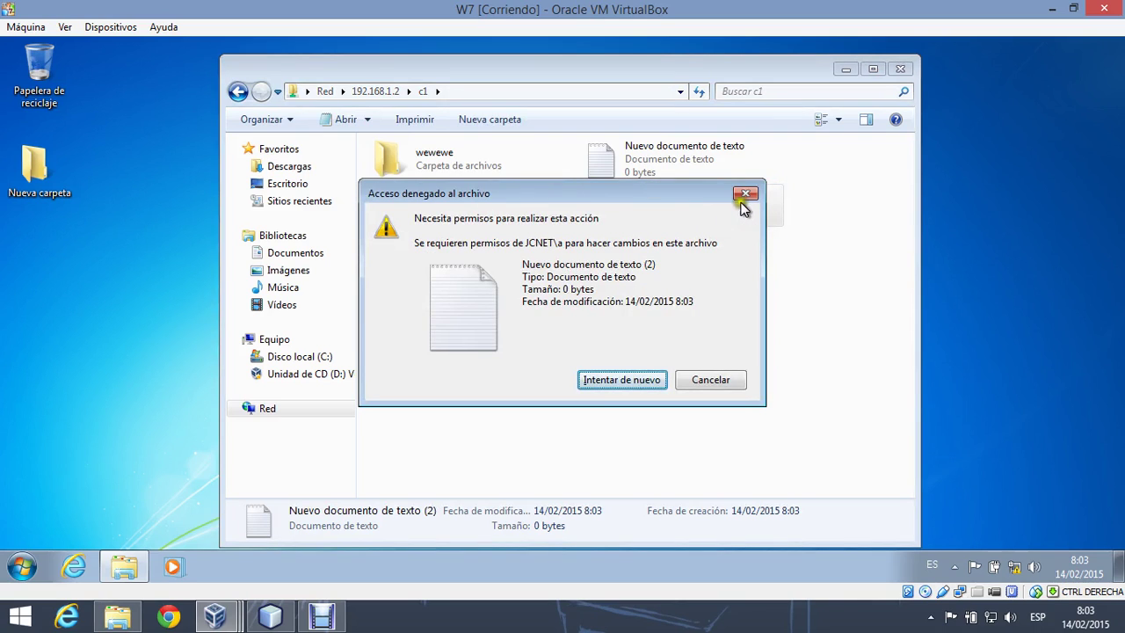
left_click(745, 193)
Write sdsdsdsds in Nuevo documento de texto (2), save the changes and close it
double_click(715, 220)
left_click(532, 248)
type("sdsdsdsds")
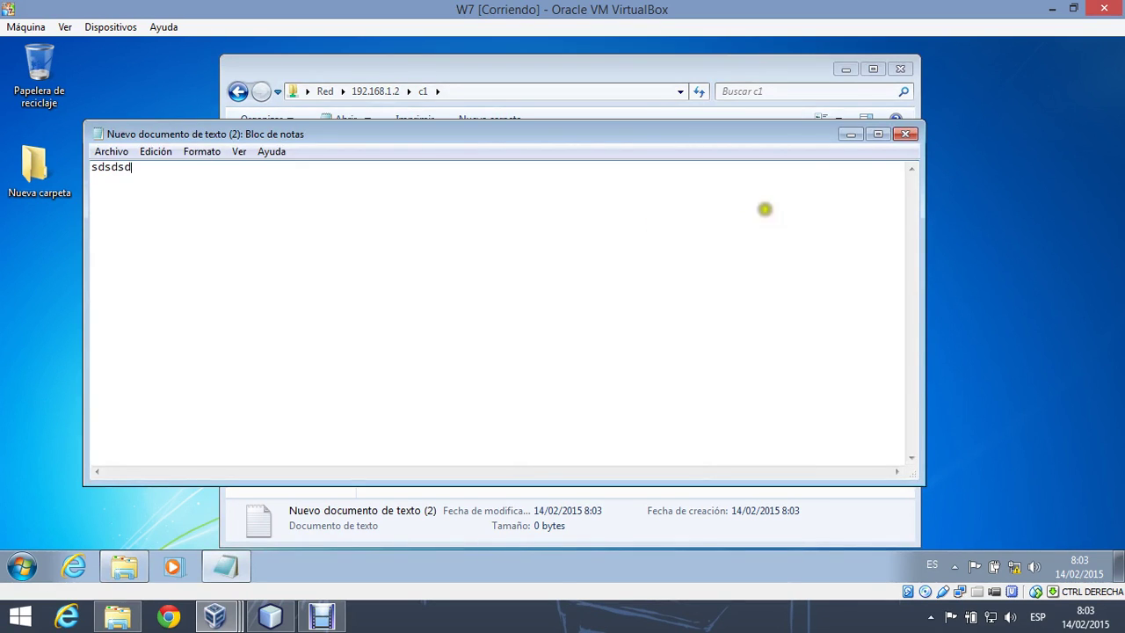
left_click(906, 134)
left_click(497, 316)
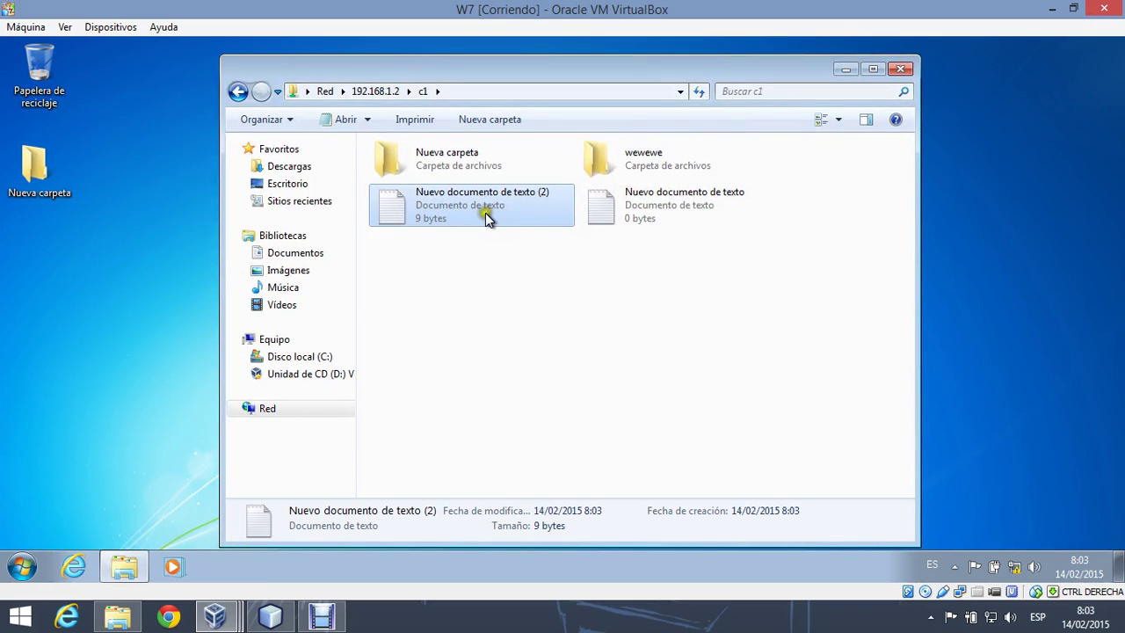
Reopen Nuevo documento de texto (2), add sasasasa to its text, save the changes and close it
double_click(485, 212)
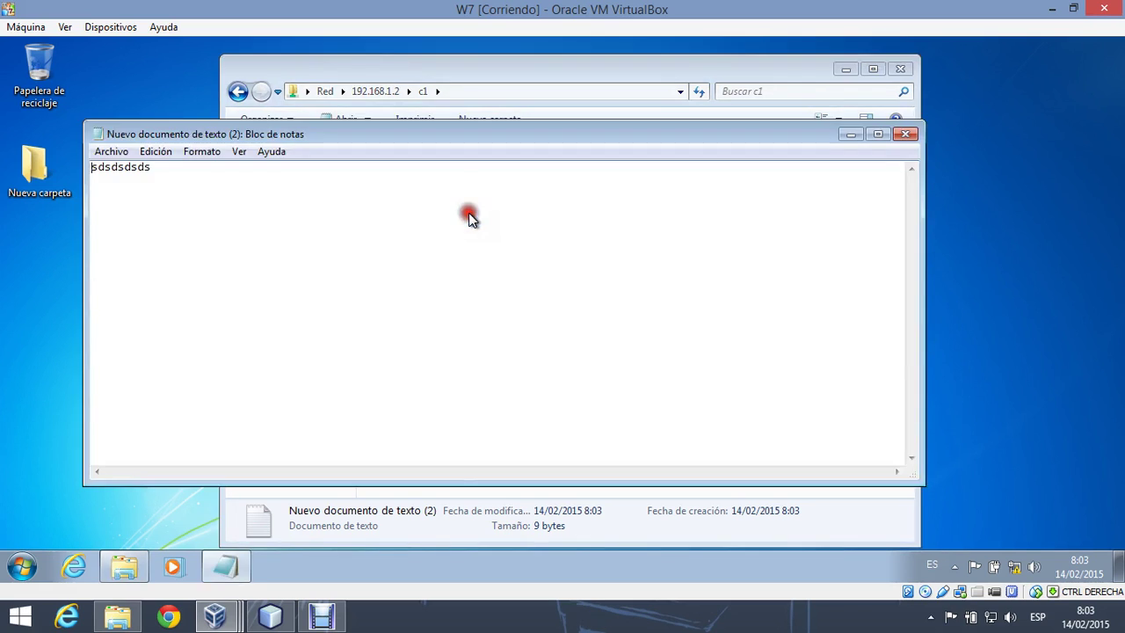
left_click(226, 181)
type("sasasasa")
left_click(910, 135)
left_click(487, 318)
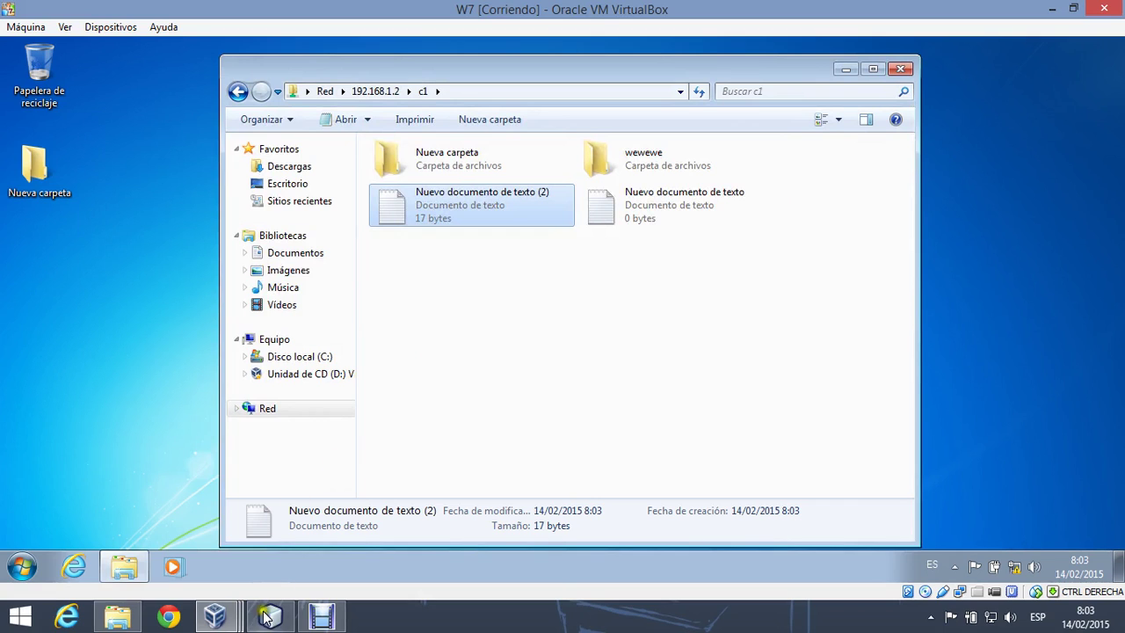
Switch to the 2008Server machine and open user a's deny entry for editing in folder c1's advanced security settings
left_click(225, 617)
left_click(287, 545)
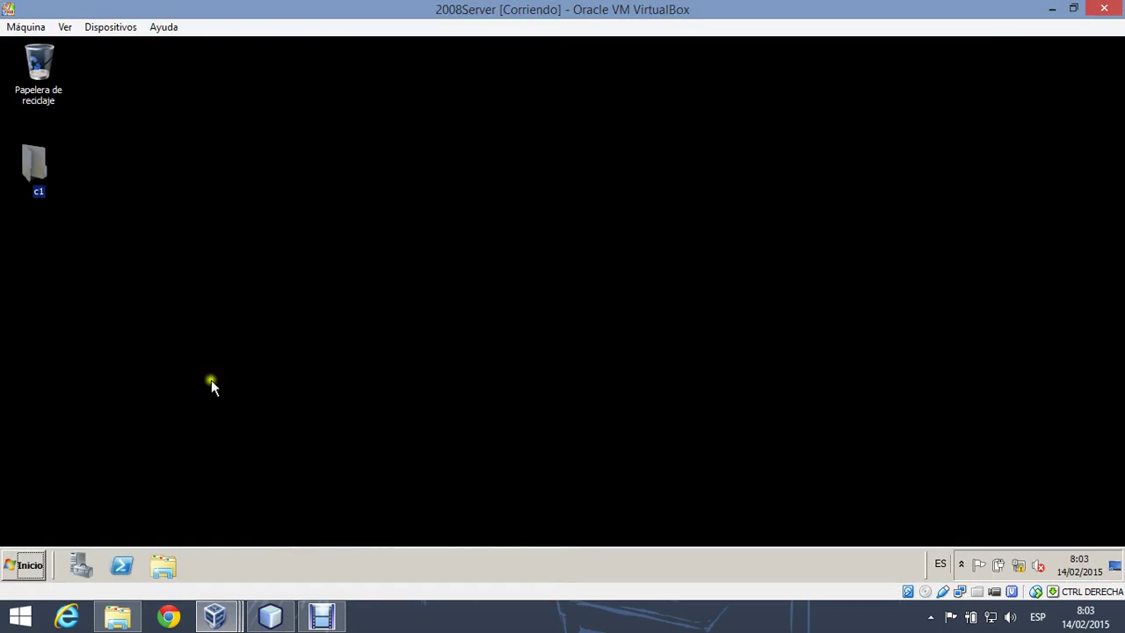
right_click(42, 166)
left_click(115, 351)
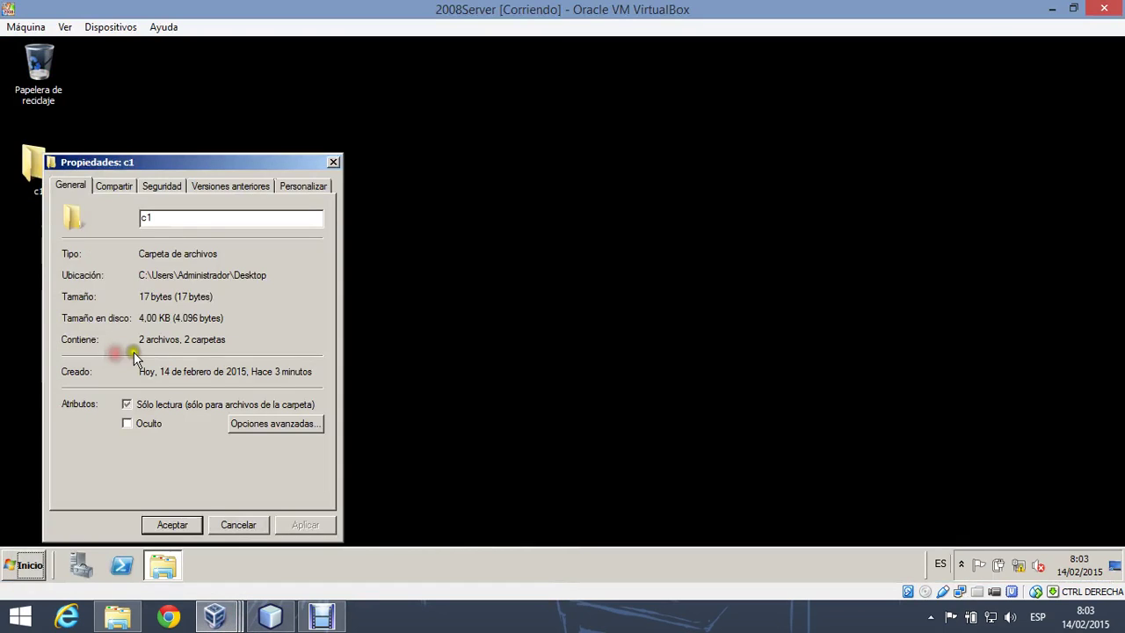
left_click(165, 188)
left_click(269, 387)
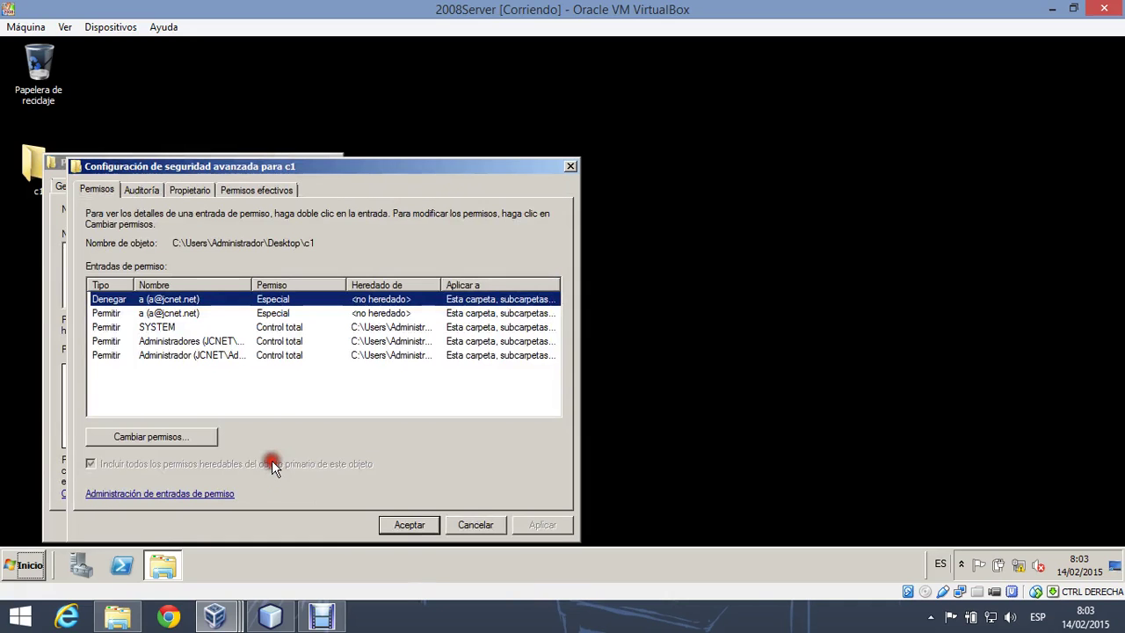
left_click(178, 430)
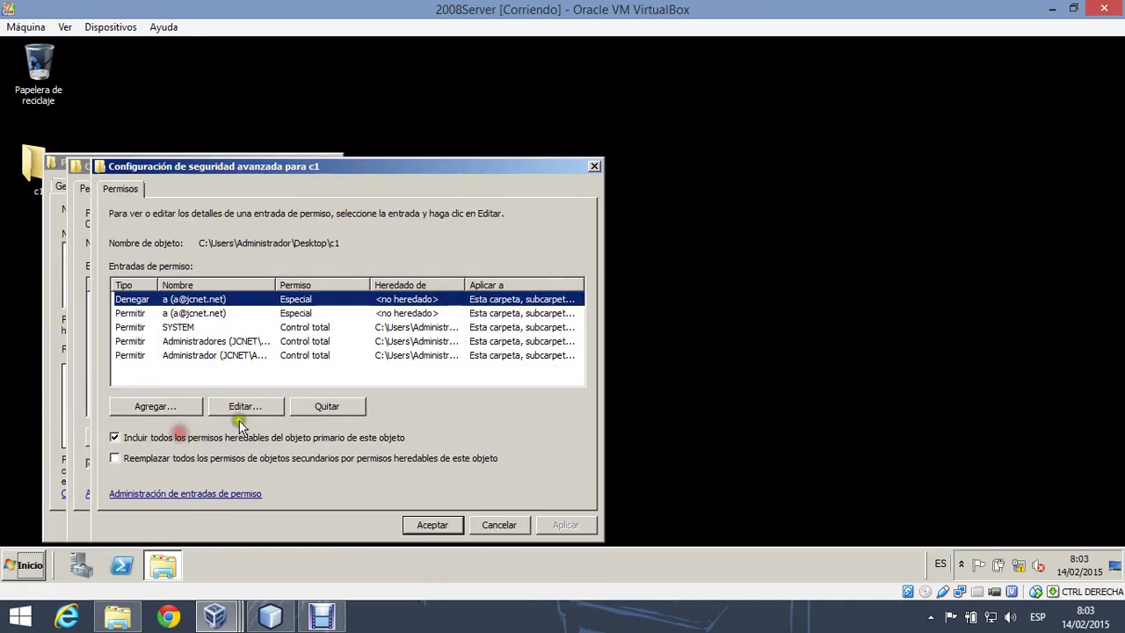
left_click(239, 409)
Deny user a the Crear carpetas / anexar datos permission on c1 and accept all the open permission dialogs
left_click_drag(390, 374, 390, 391)
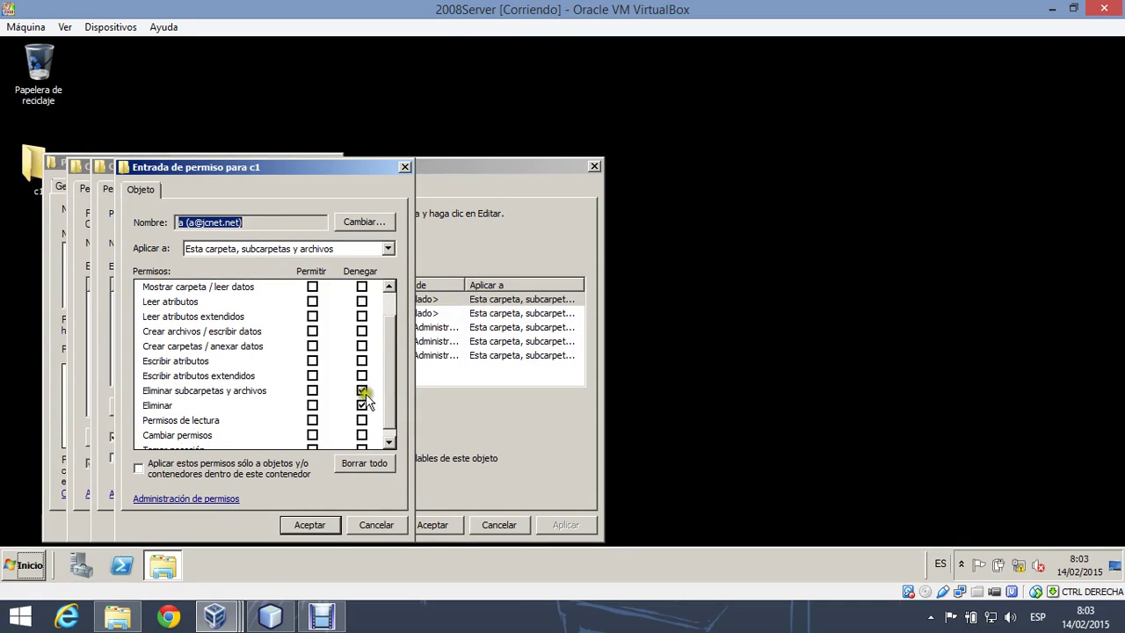
left_click(362, 347)
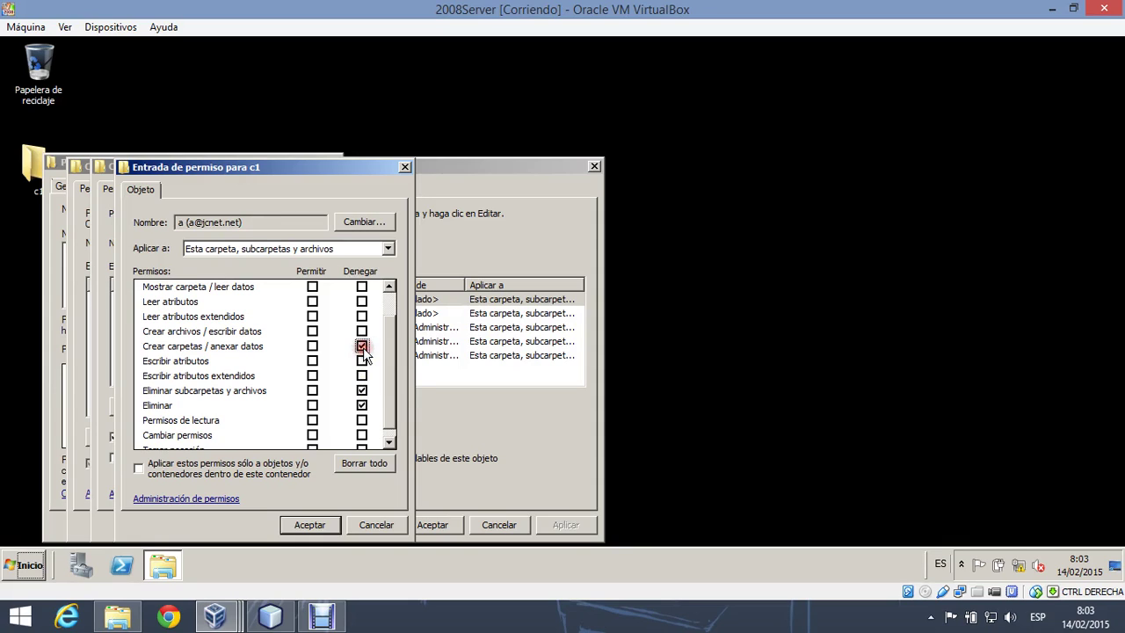
left_click(316, 525)
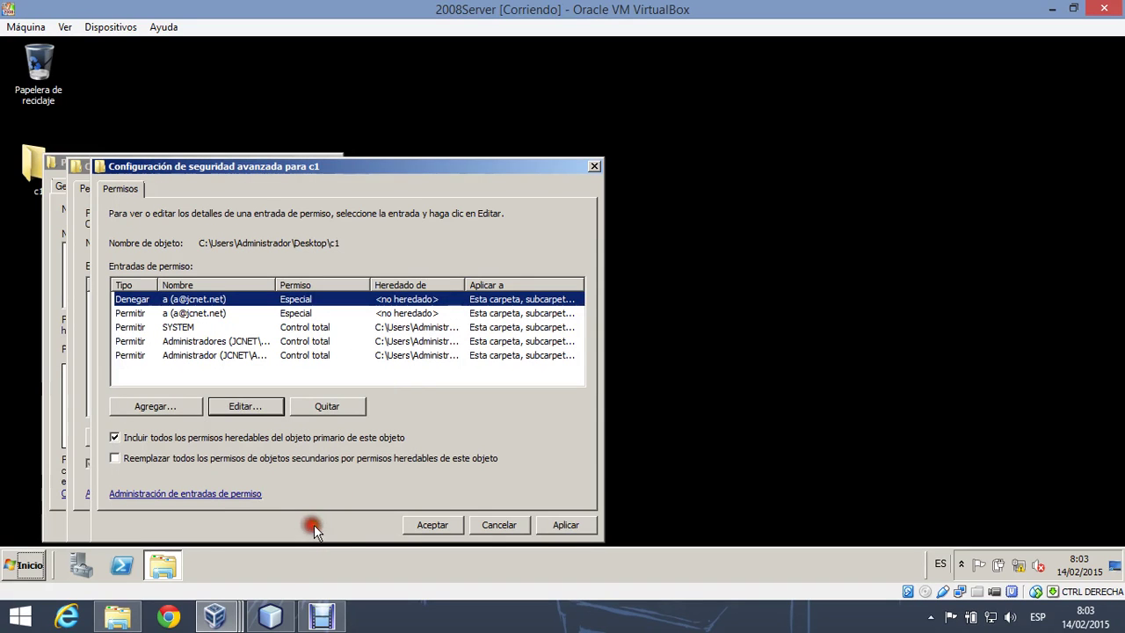
left_click(433, 526)
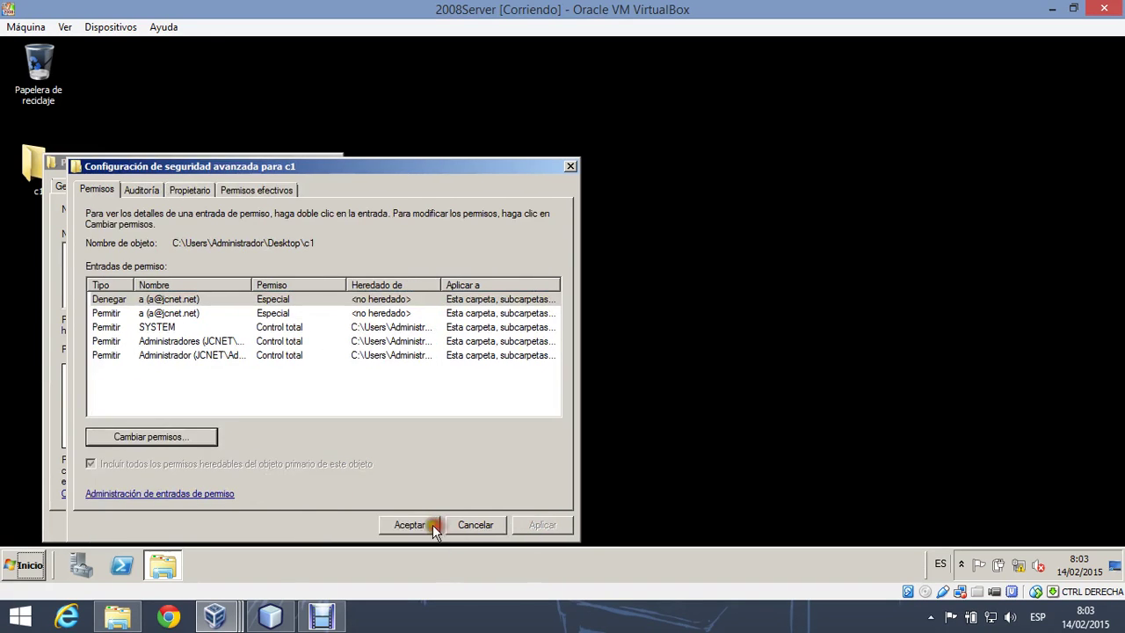
left_click(431, 524)
left_click(181, 525)
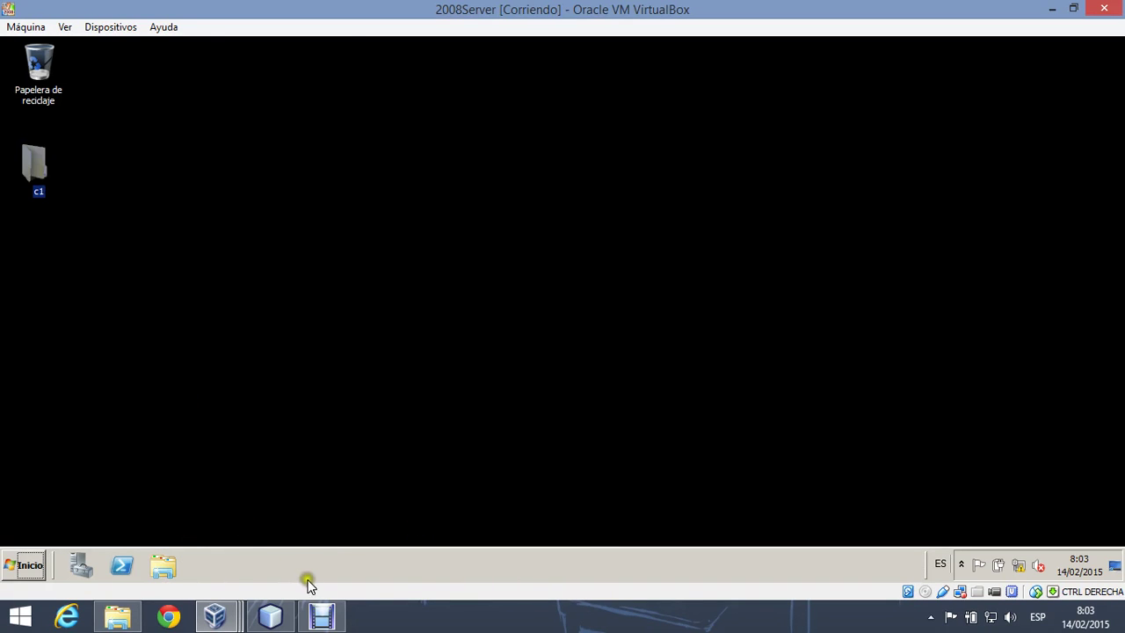
Switch to the W7 machine, create a desktop folder named jc and try to copy it into the c1 share
left_click(217, 615)
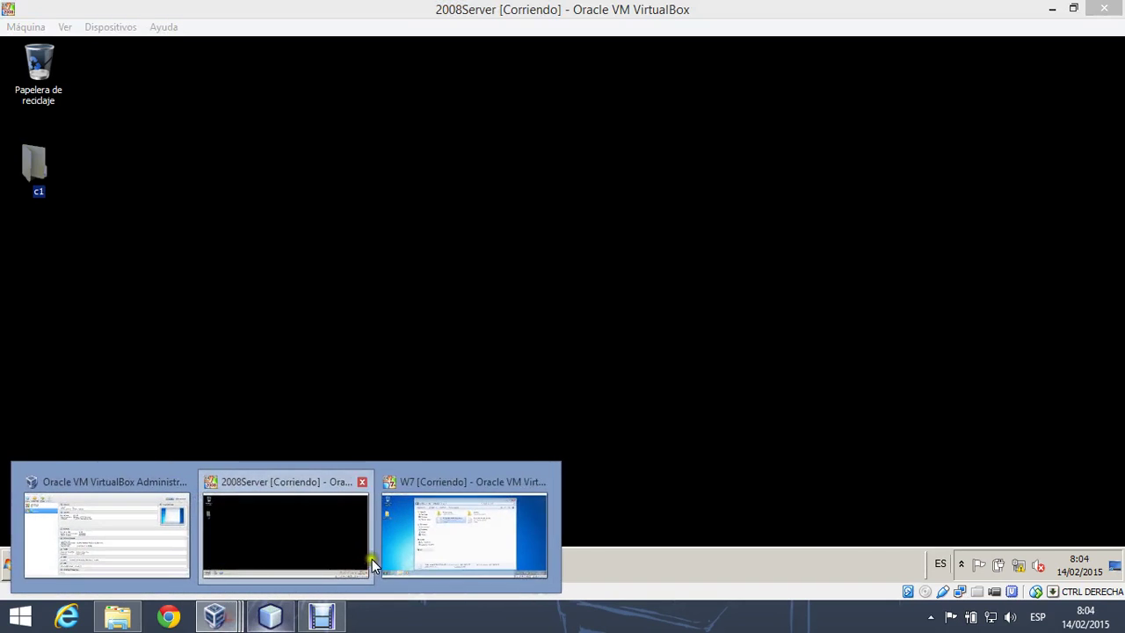
left_click(447, 529)
left_click(430, 356)
left_click(152, 256)
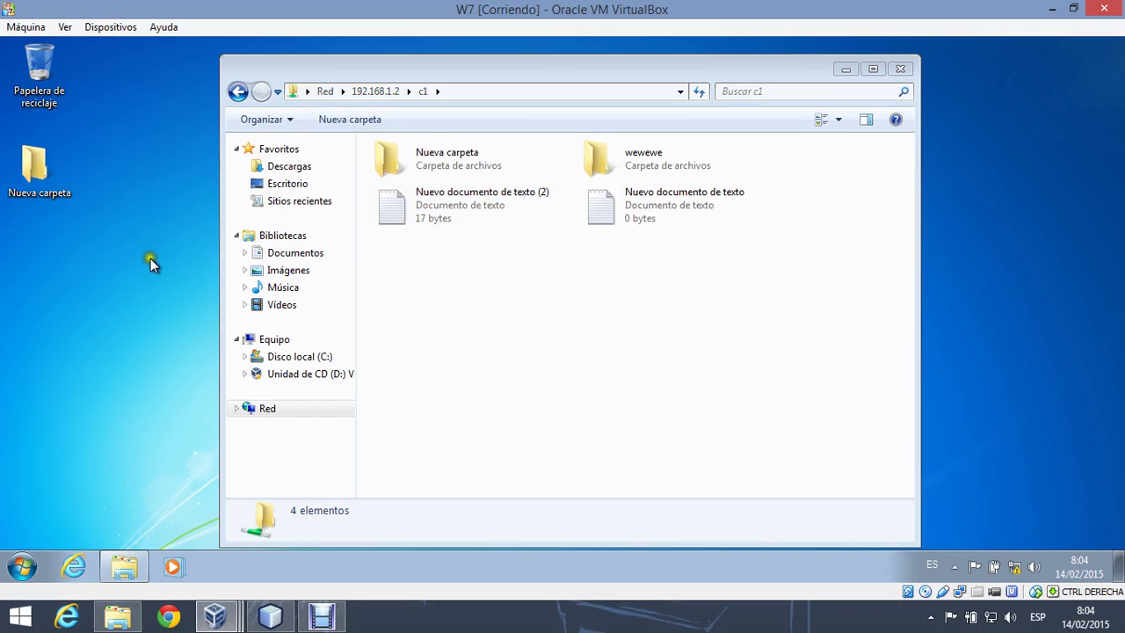
left_click(107, 272)
right_click(68, 270)
left_click(151, 402)
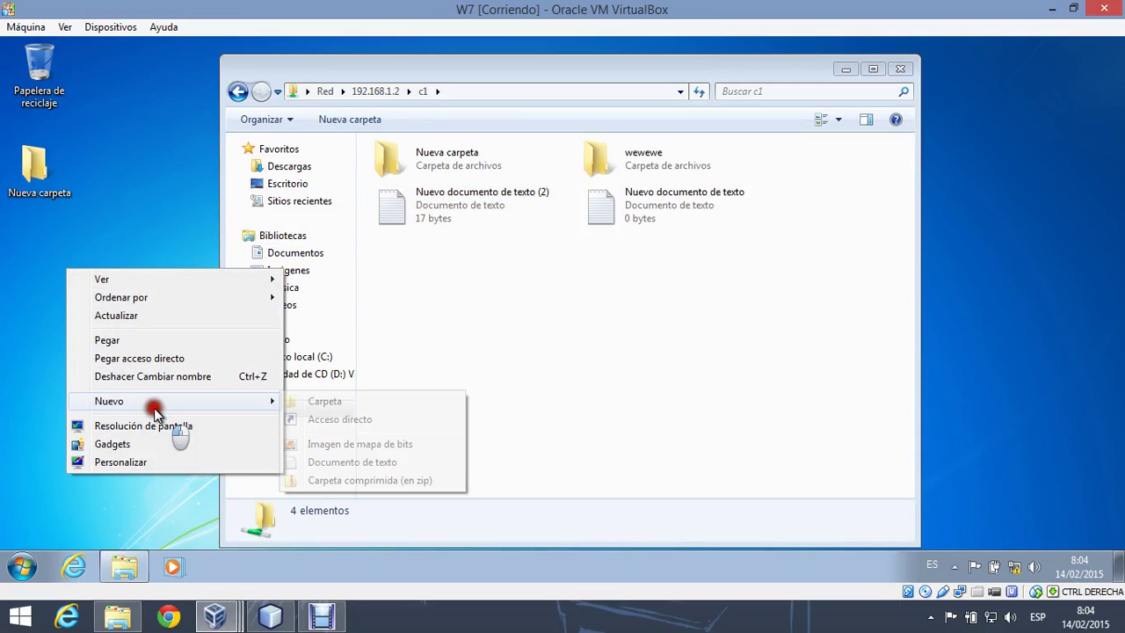
left_click(363, 401)
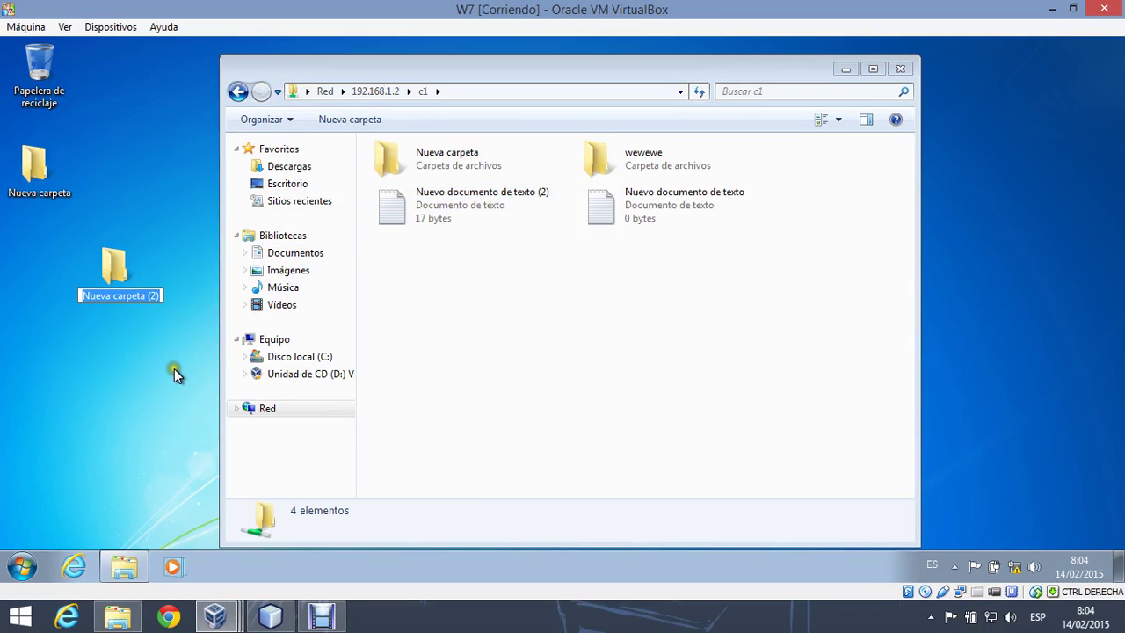
type("je")
left_click(124, 376)
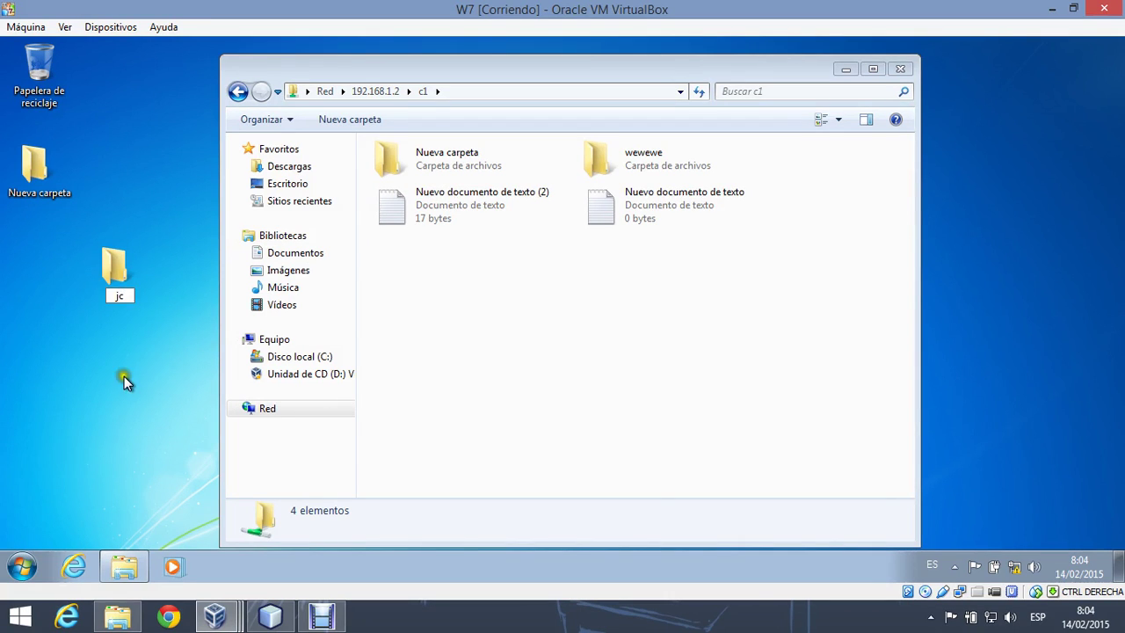
left_click_drag(123, 283, 342, 304)
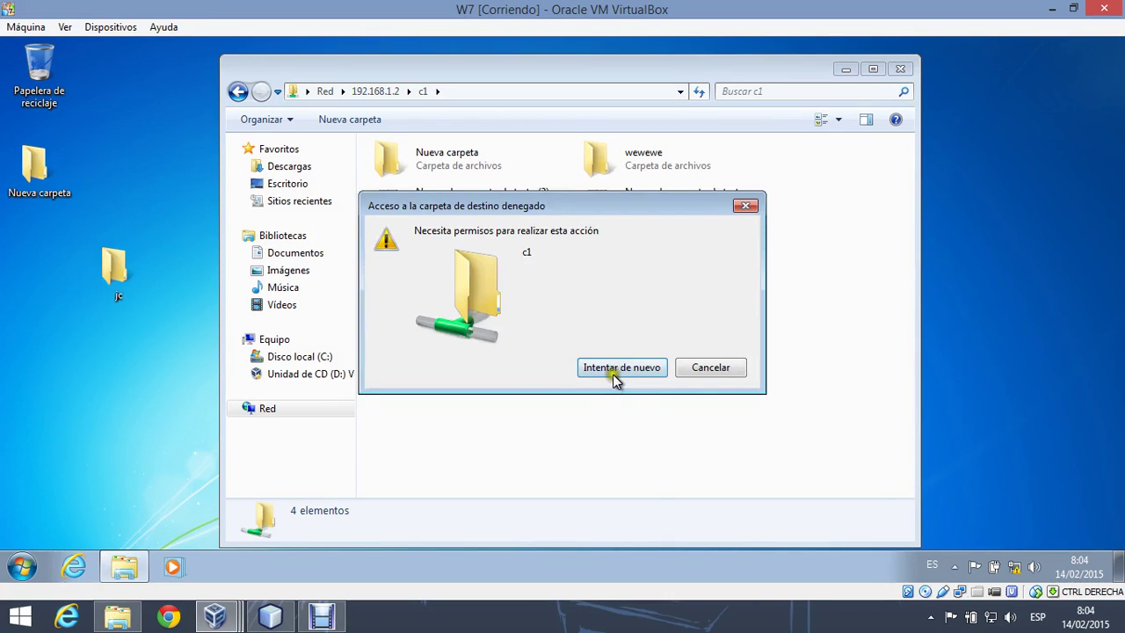
left_click(711, 368)
Copy the desktop's empty Nueva carpeta into the c1 share, merging it with the folder of the same name
left_click(38, 172)
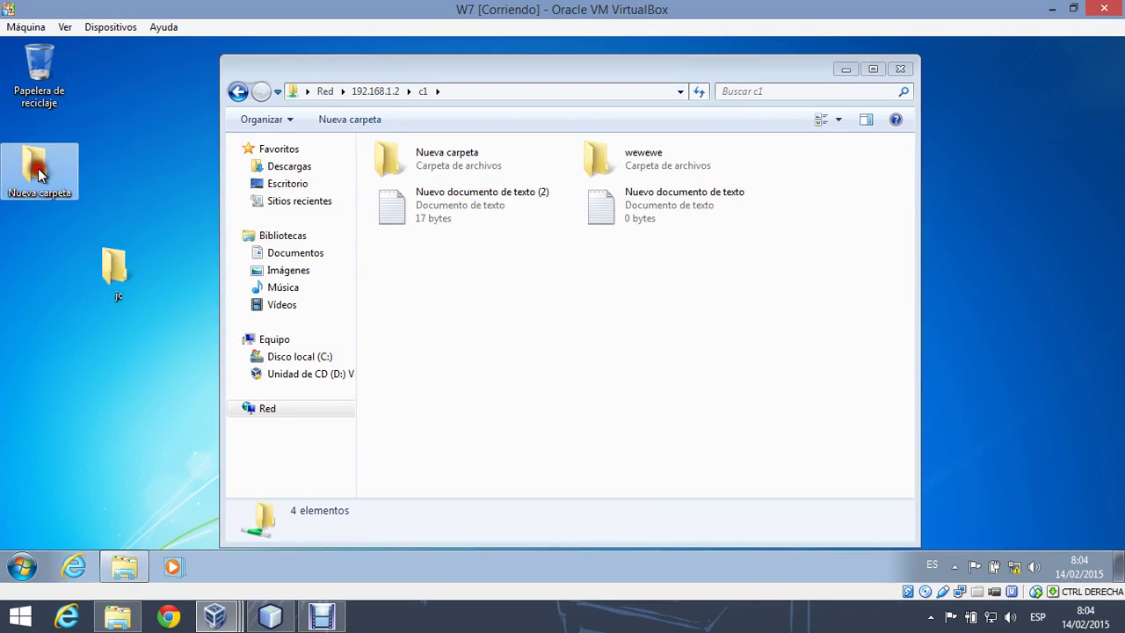
left_click_drag(38, 172, 539, 309)
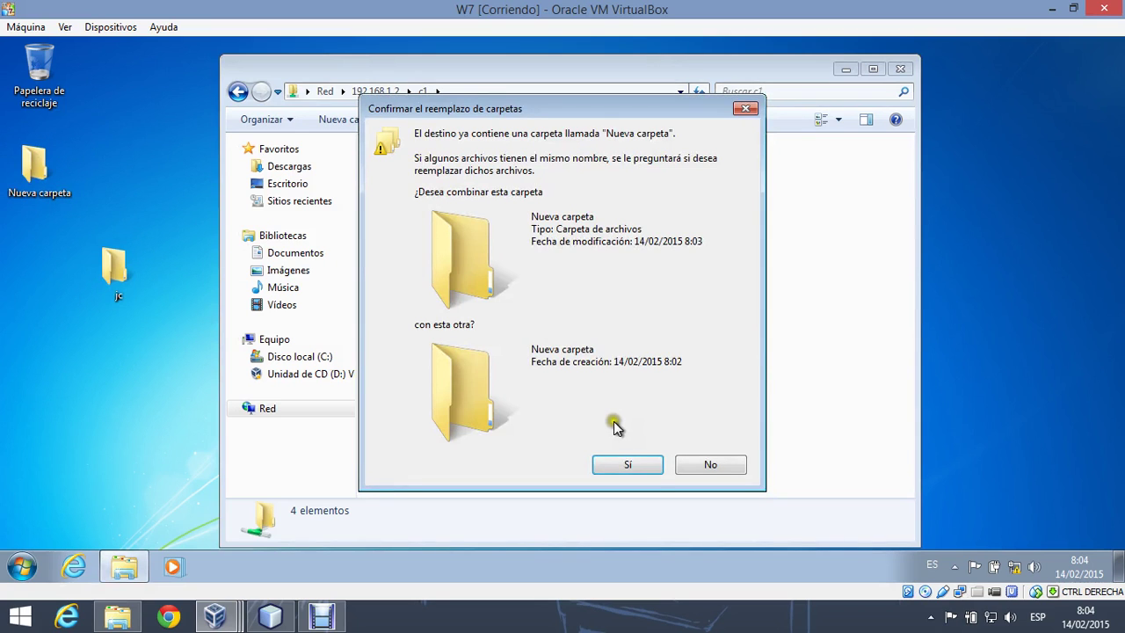
left_click(627, 463)
left_click_drag(20, 153, 179, 179)
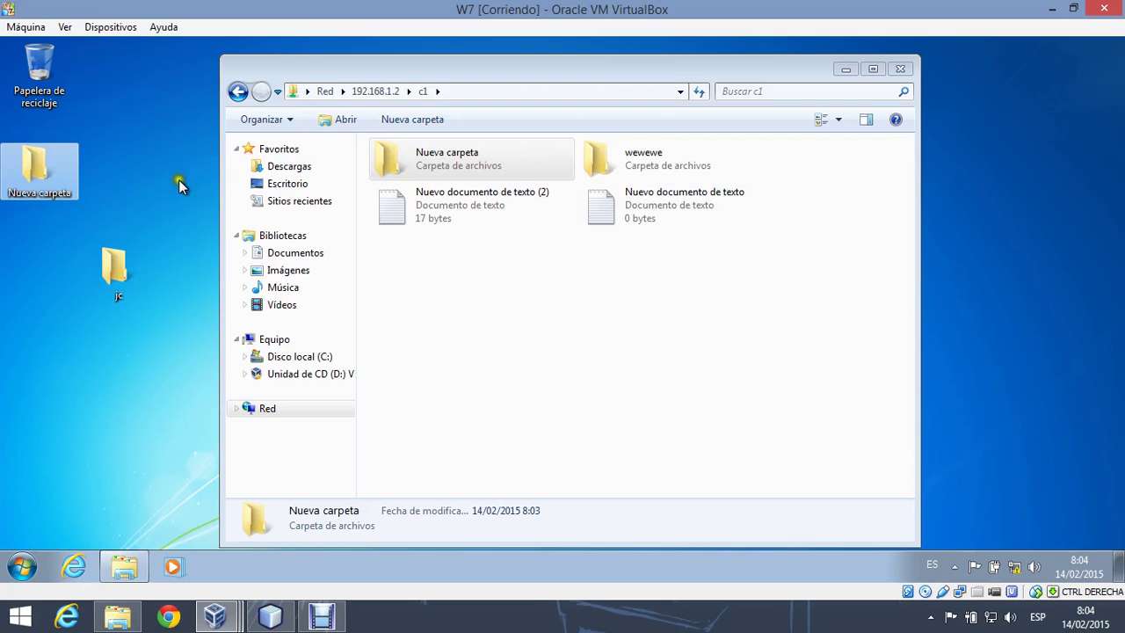
Create a text document named jc inside the desktop's Nueva carpeta, check the folder's contents and close it
double_click(52, 190)
right_click(445, 181)
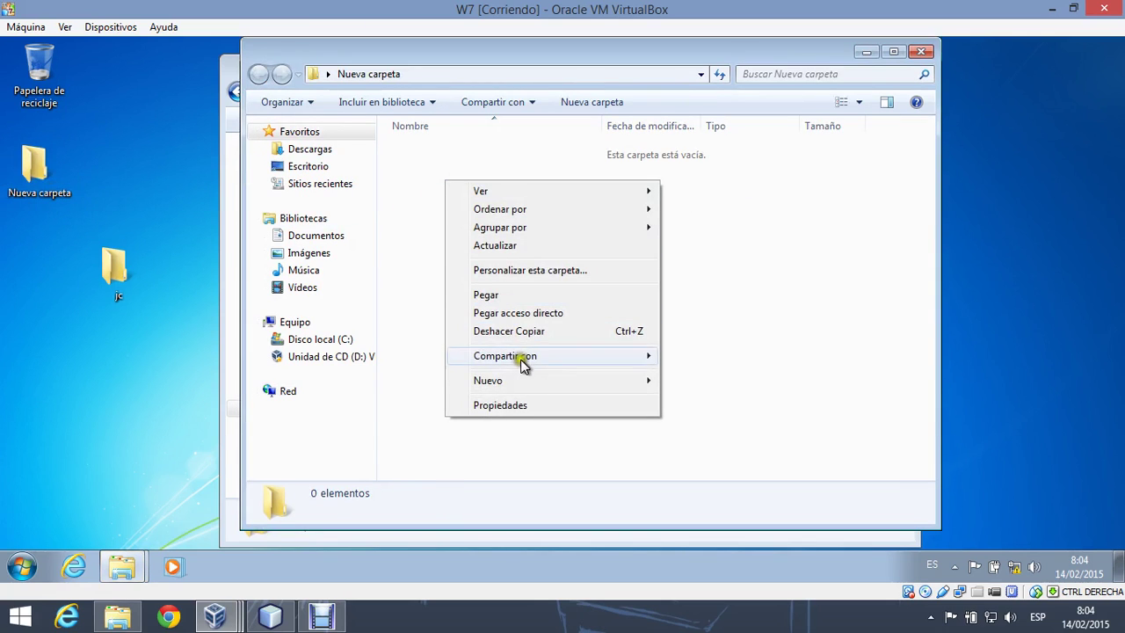
mouse_move(545, 381)
left_click(685, 440)
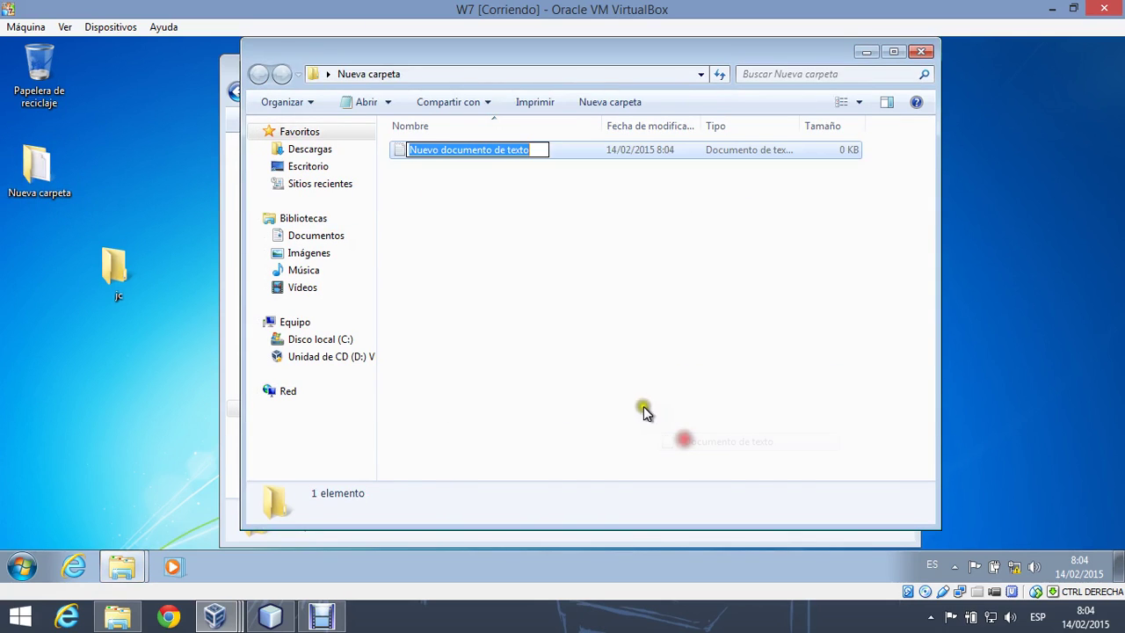
type("jc")
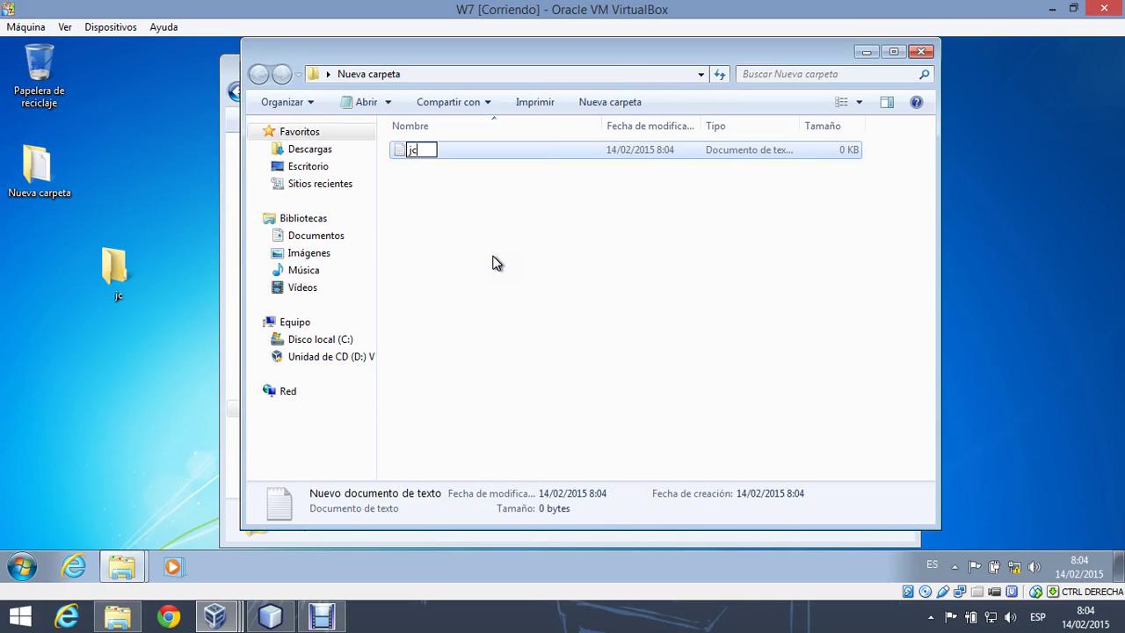
left_click(939, 118)
left_click(920, 51)
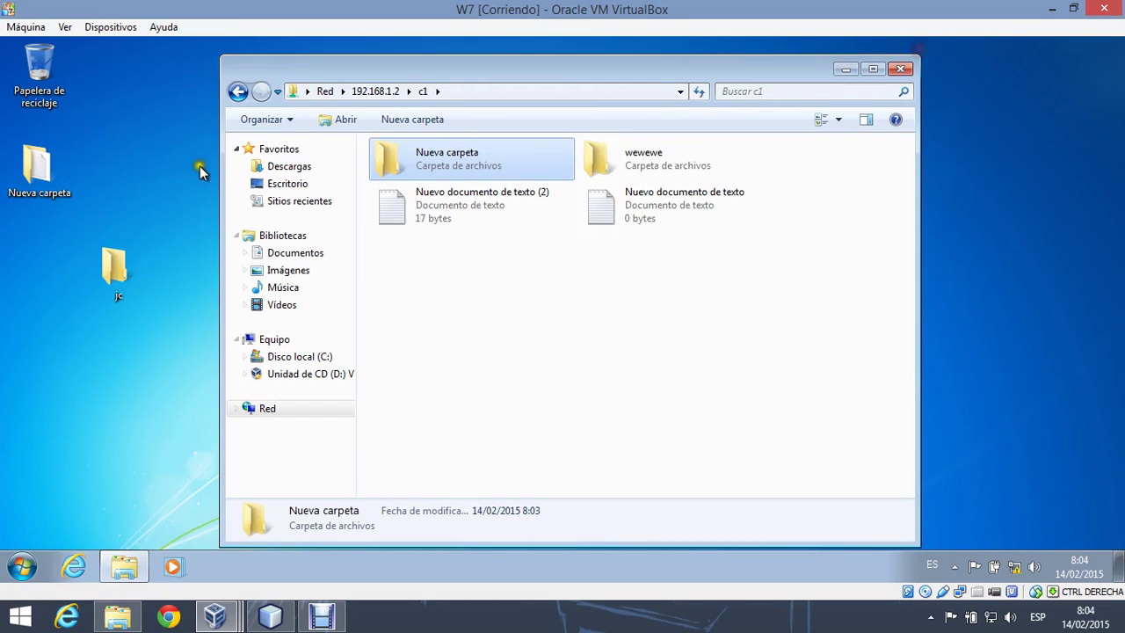
double_click(42, 171)
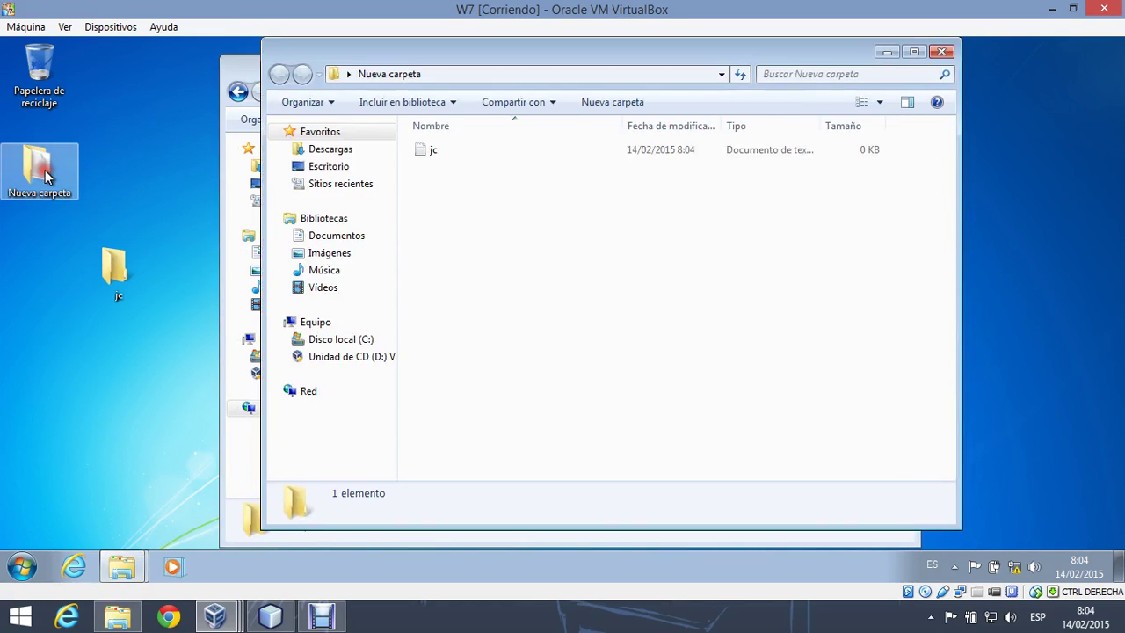
left_click(941, 52)
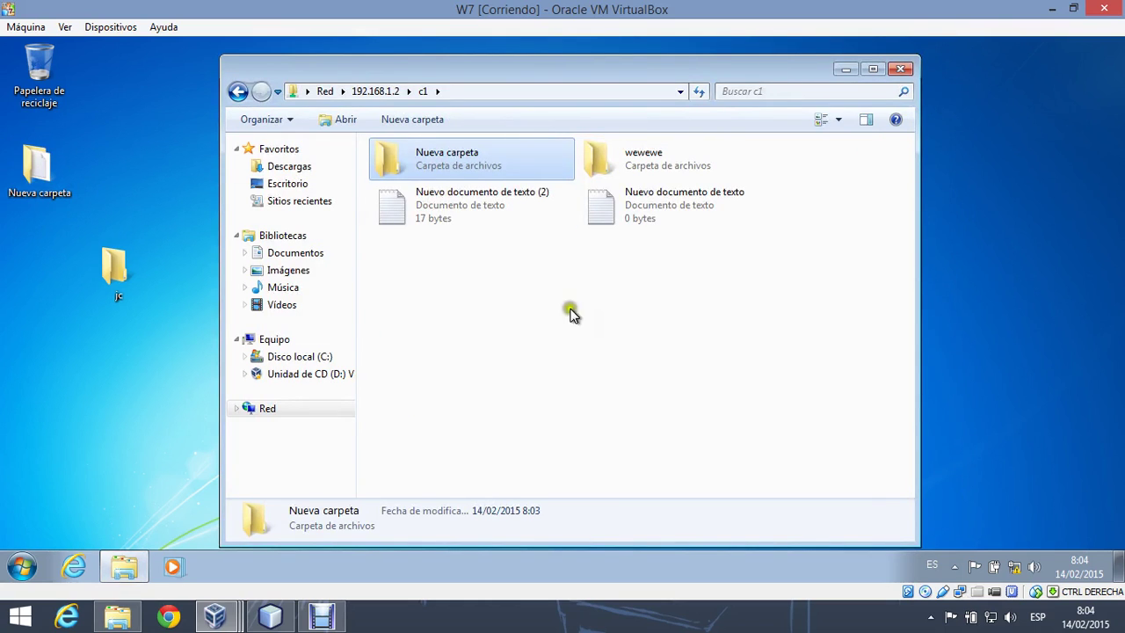
Copy the desktop's Nueva carpeta into c1, merging the folders, and check for the jc document in the shared copy
left_click_drag(38, 176, 587, 379)
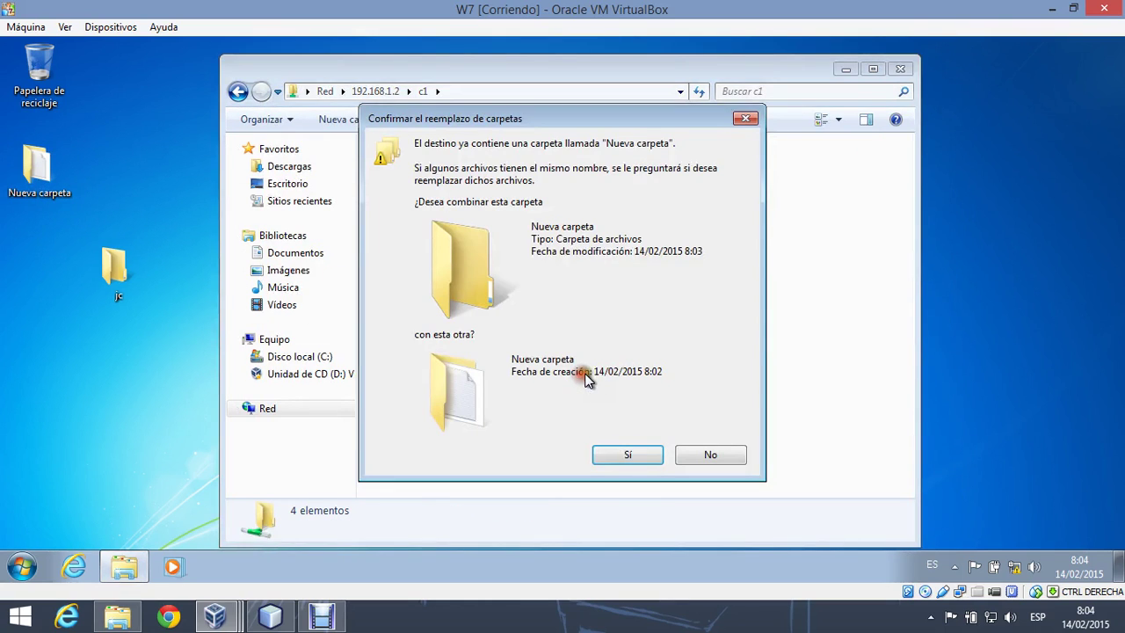
left_click(629, 455)
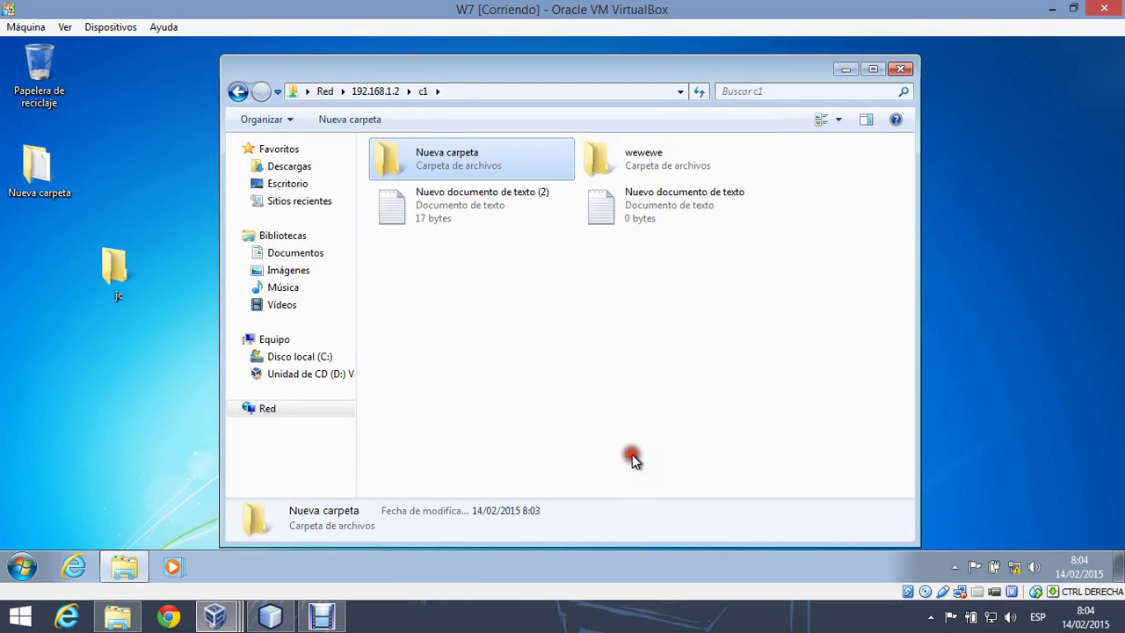
double_click(474, 175)
left_click(396, 168)
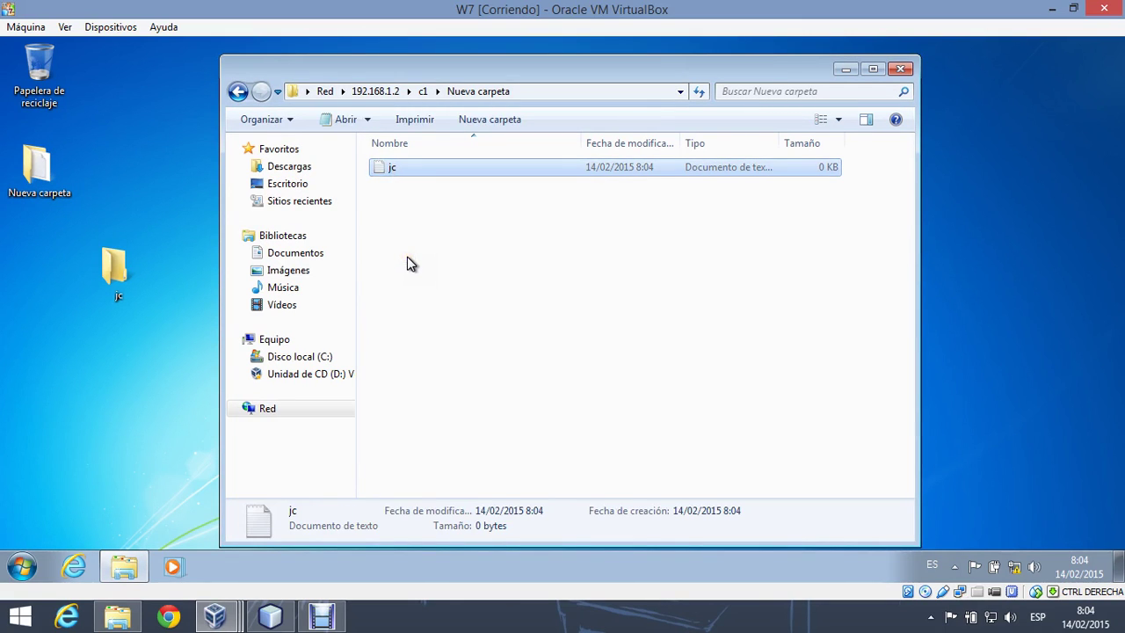
Create a subfolder named xxx inside the desktop's Nueva carpeta and close its window
double_click(47, 190)
right_click(546, 243)
mouse_move(630, 440)
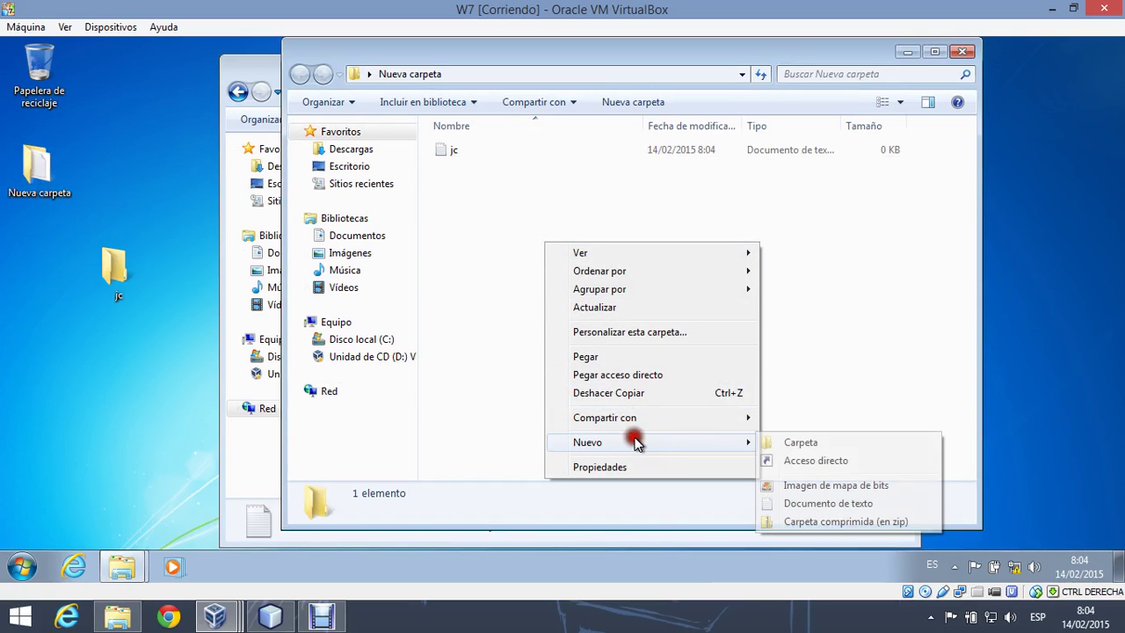
left_click(802, 442)
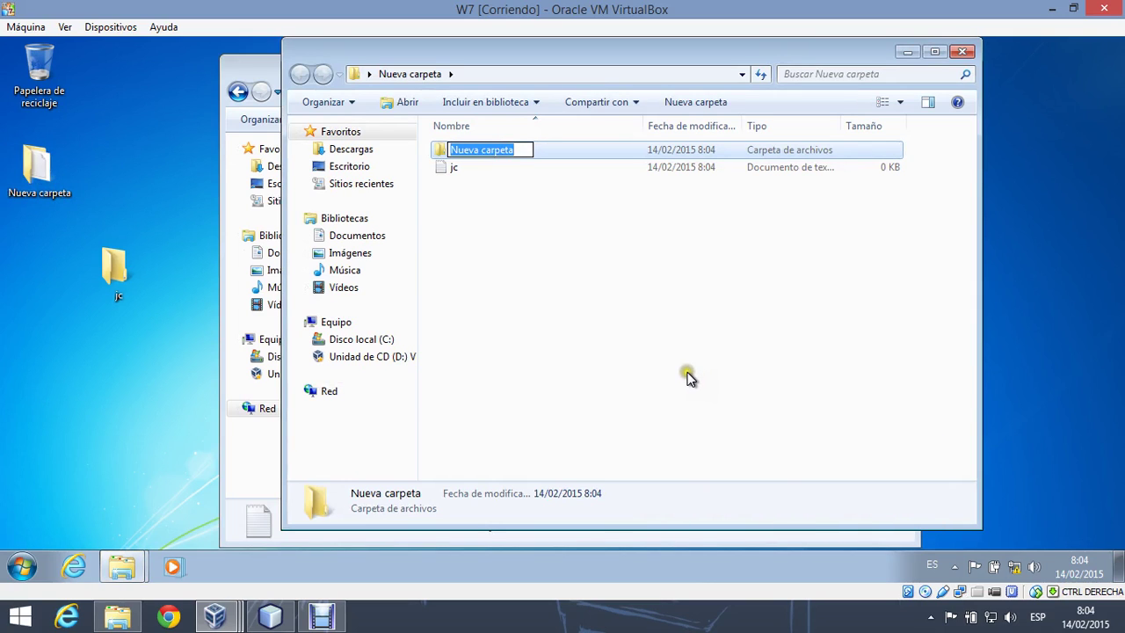
type("xxx")
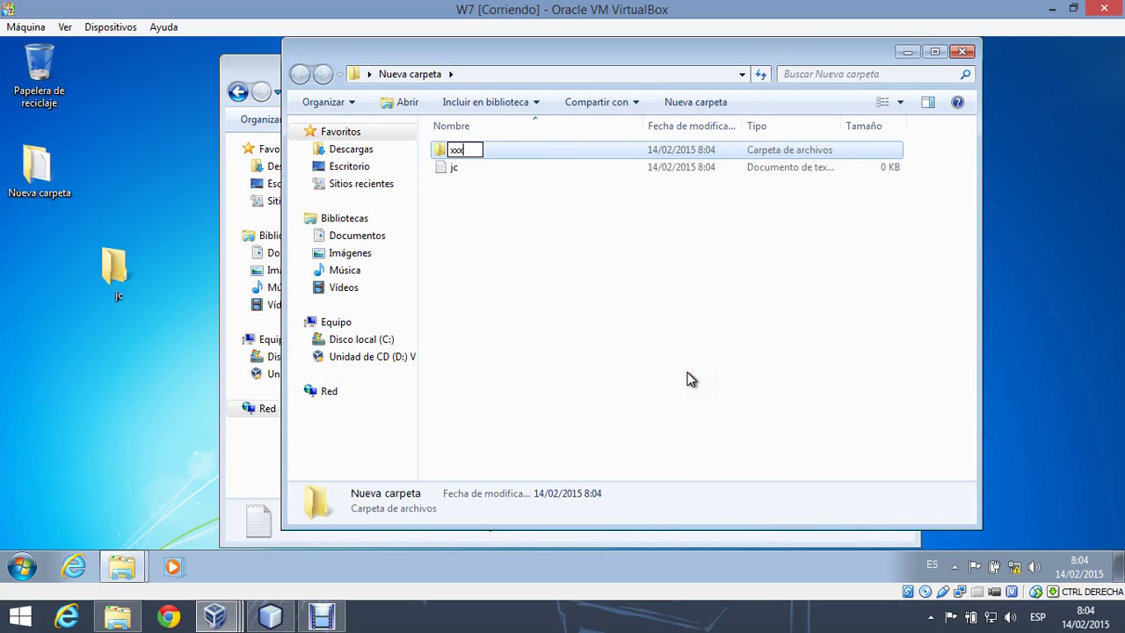
left_click(962, 51)
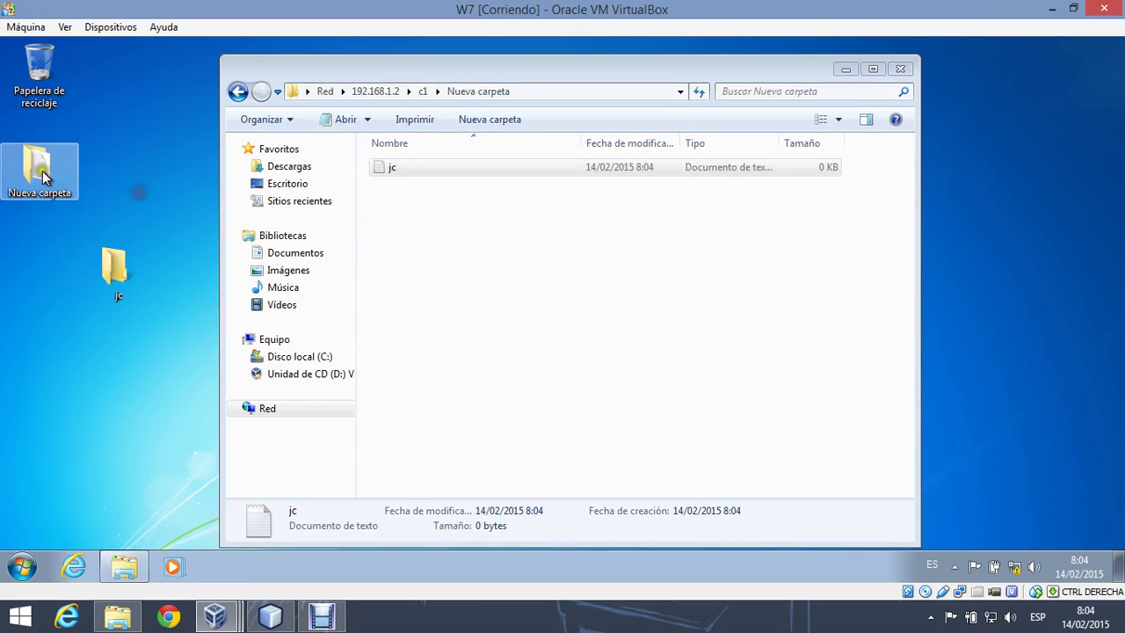
Return to c1 and try to merge the desktop's Nueva carpeta containing subfolder xxx into the shared folder
left_click(237, 91)
left_click_drag(35, 186, 584, 324)
left_click(628, 454)
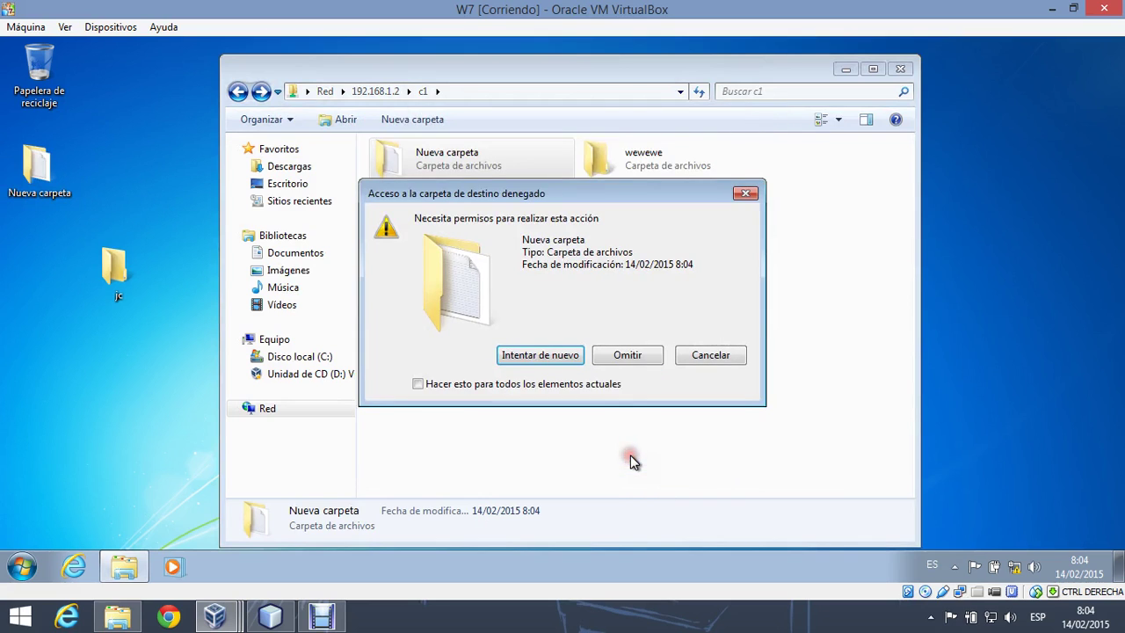
left_click(557, 241)
left_click(710, 355)
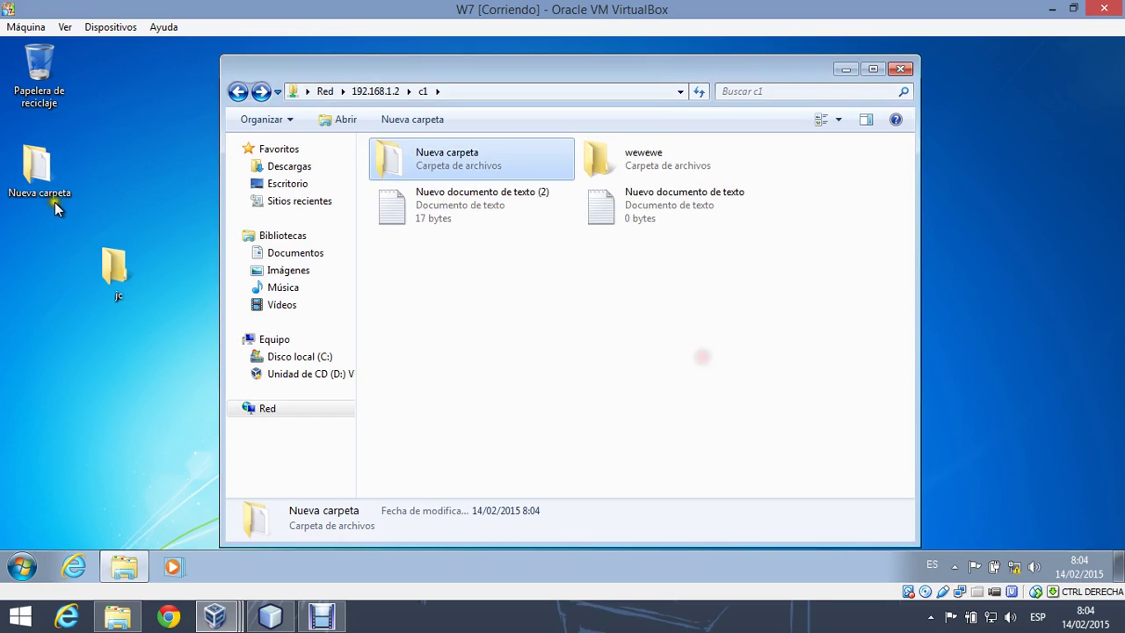
Create a text document named jc2 inside the desktop's Nueva carpeta and close the folder
double_click(43, 180)
right_click(550, 269)
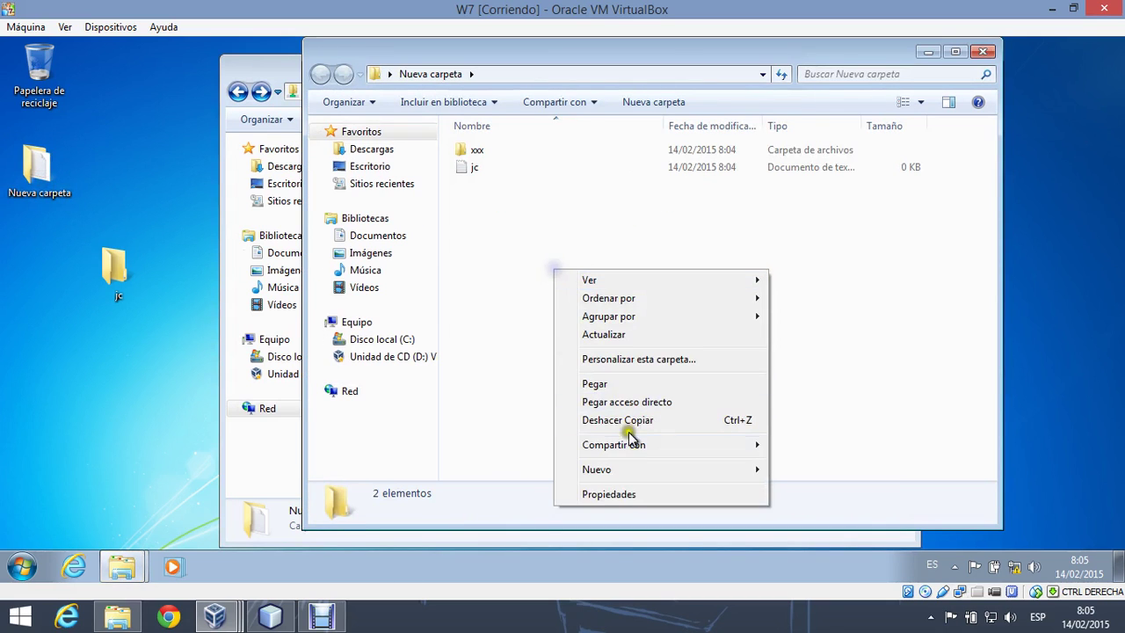
left_click(640, 468)
left_click(812, 531)
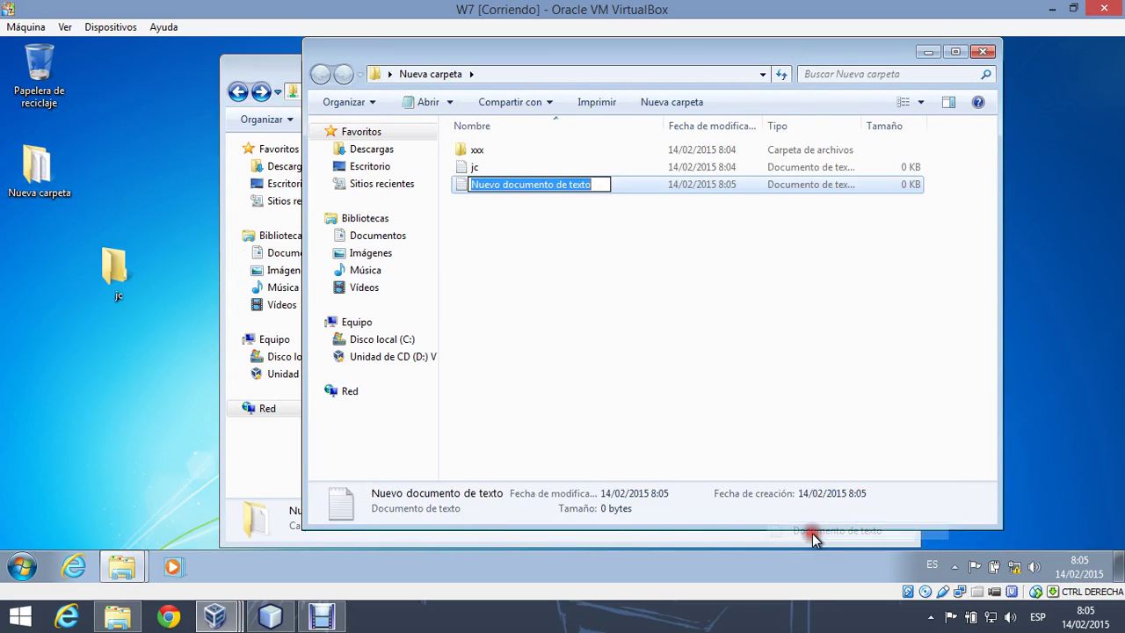
type("jc2")
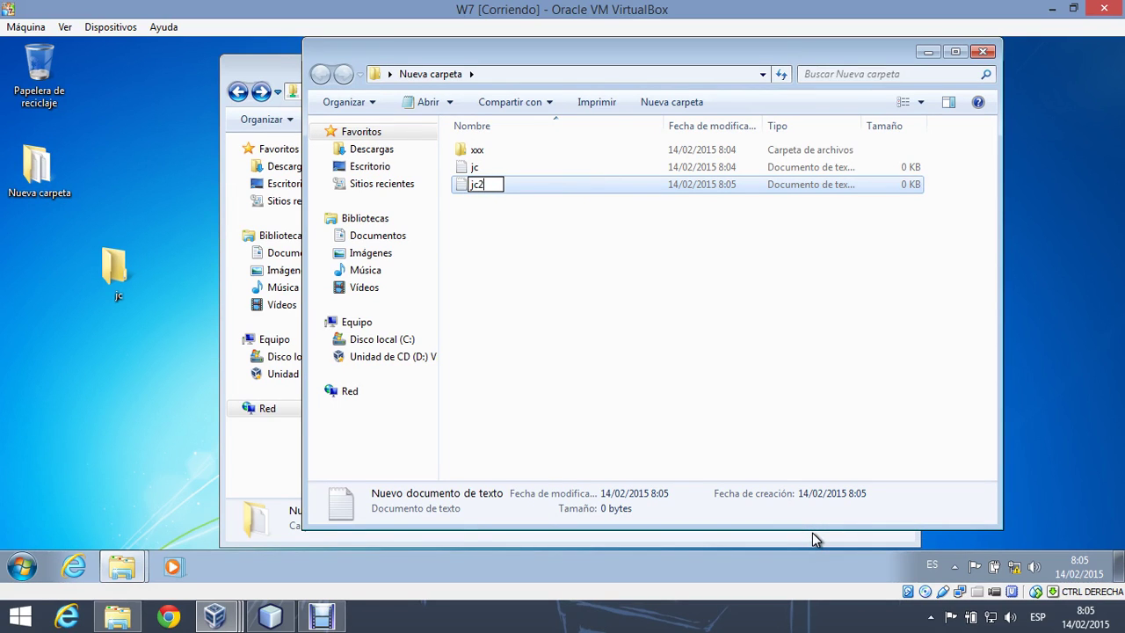
left_click(804, 477)
left_click(982, 51)
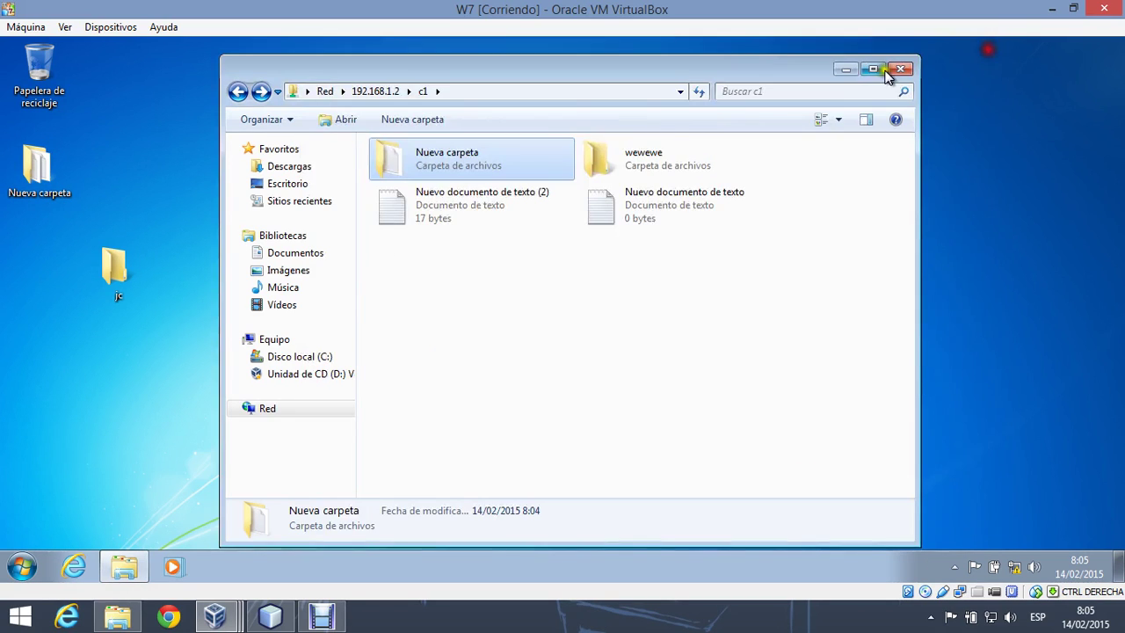
Merge the desktop's Nueva carpeta into c1, skipping the items that need permissions, and check for jc2 in the shared copy
left_click(38, 167)
left_click_drag(38, 167, 642, 343)
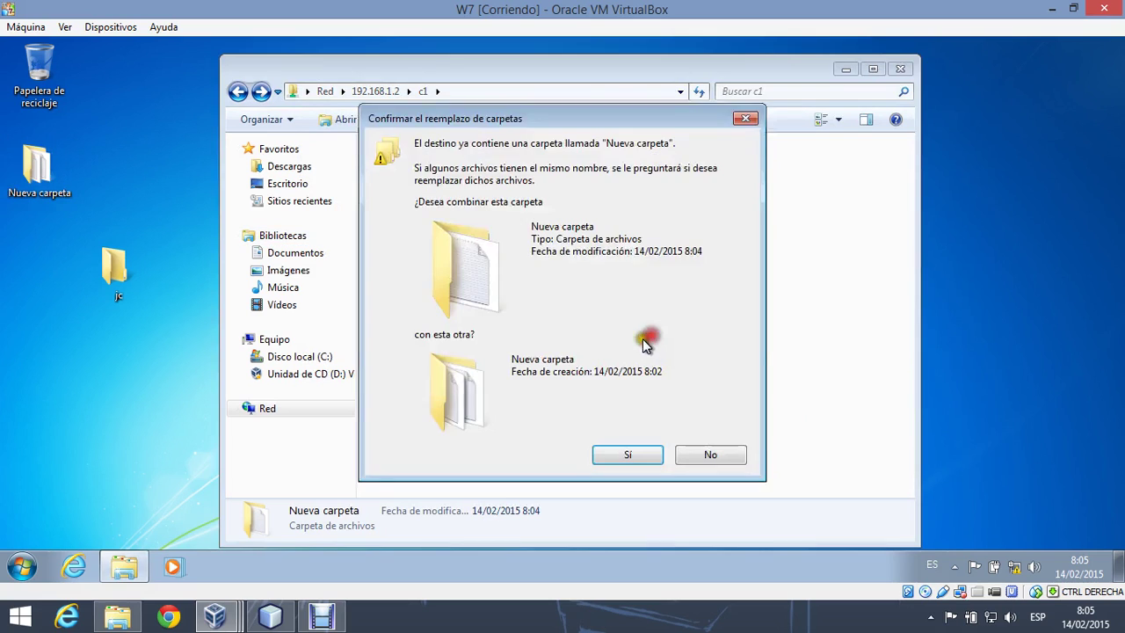
left_click(646, 457)
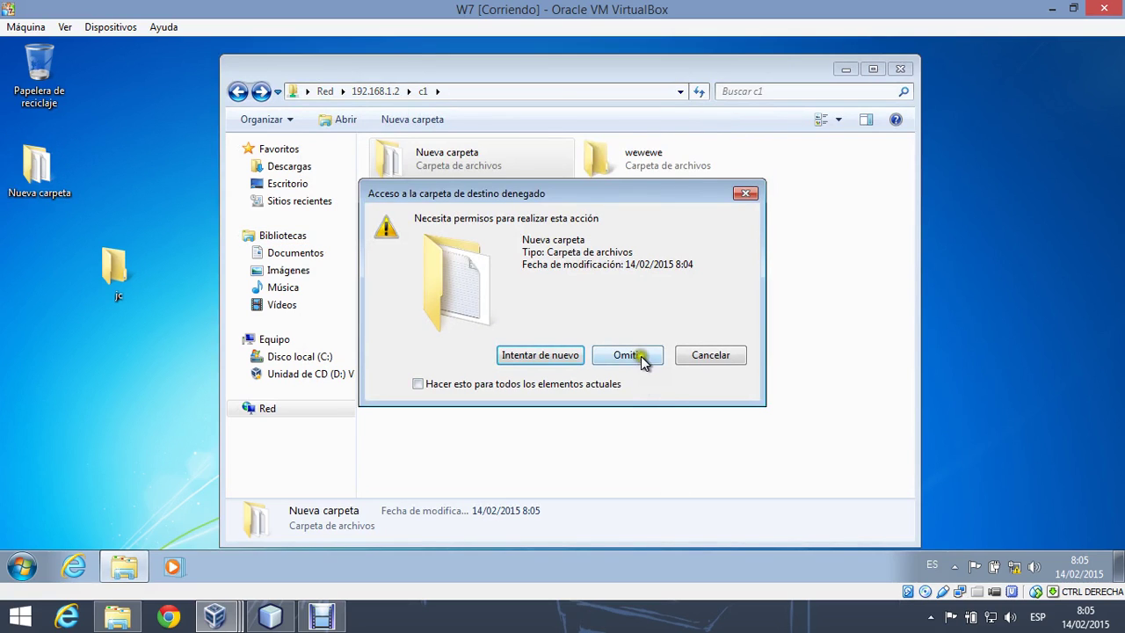
left_click(643, 360)
left_click(584, 261)
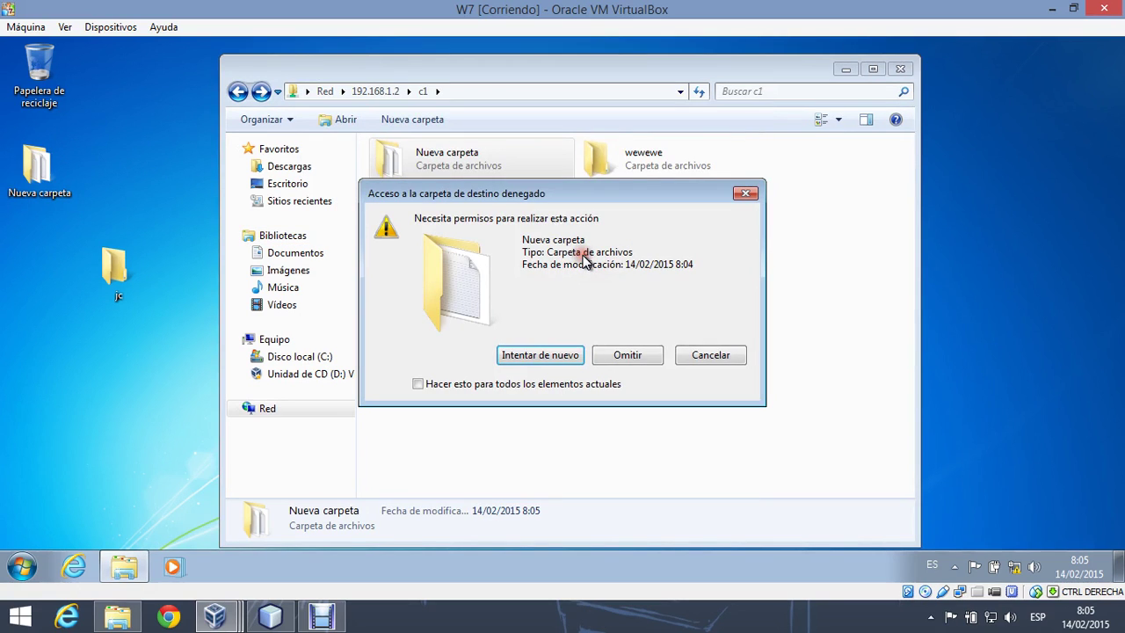
left_click(626, 356)
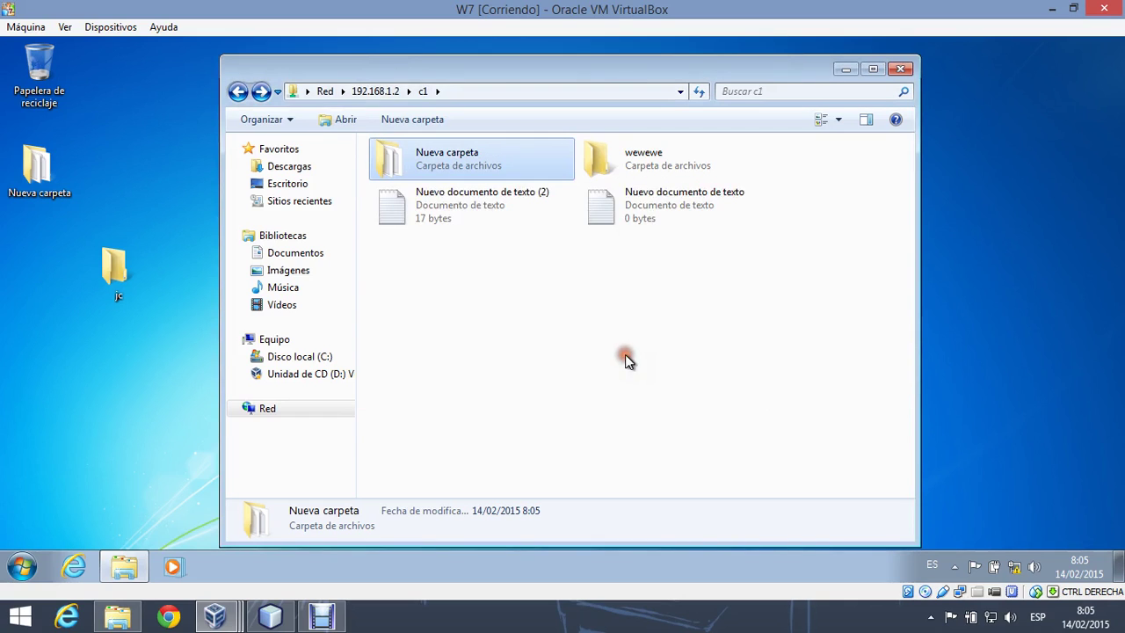
double_click(490, 175)
left_click(409, 184)
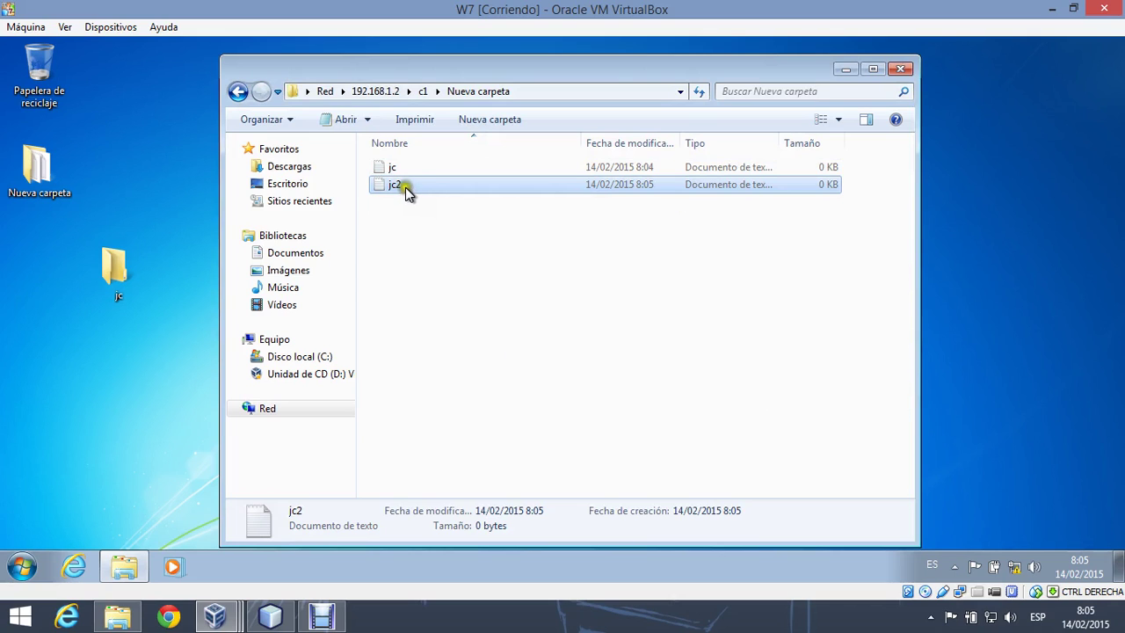
Open the desktop's Nueva carpeta and arrange its window side by side with the shared Nueva carpeta in c1
right_click(111, 174)
double_click(37, 167)
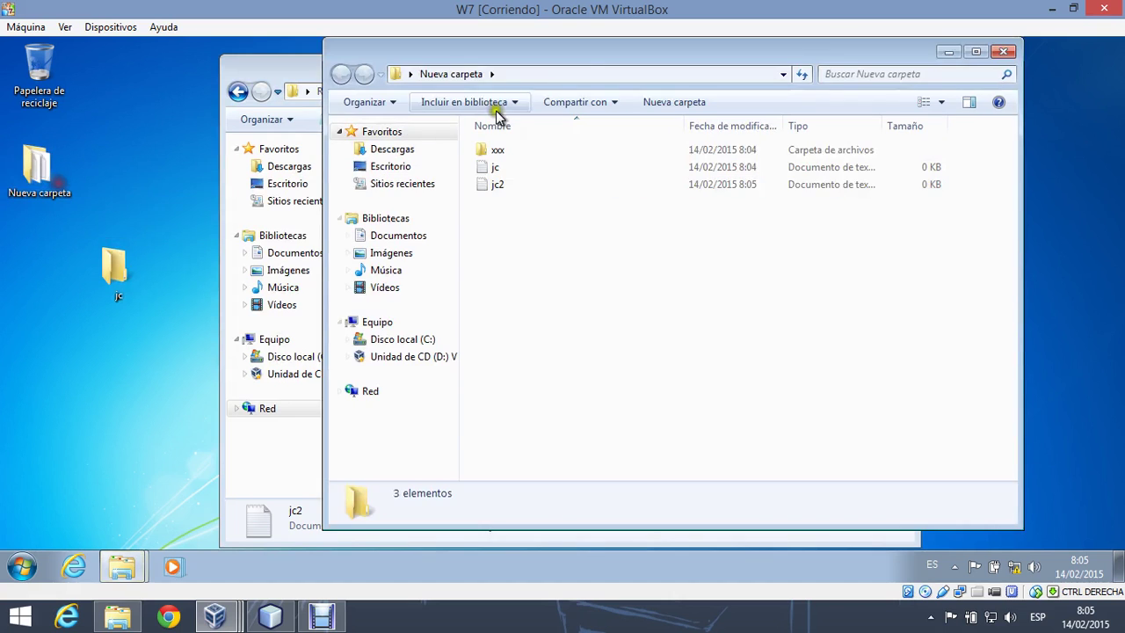
left_click_drag(605, 50, 2, 211)
left_click_drag(583, 87, 1123, 176)
left_click(389, 325)
Try to copy the jc document from the local Nueva carpeta into the shared one
left_click_drag(174, 167, 813, 347)
left_click(609, 246)
left_click(710, 364)
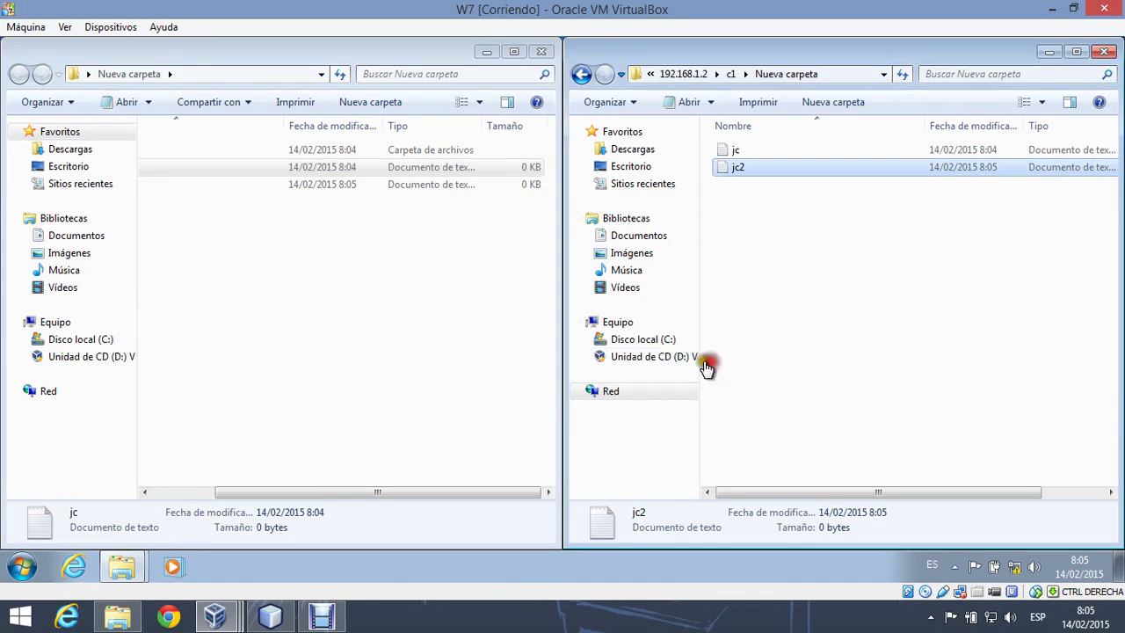
Rename the local jc2 document as jc22 and copy it into the shared Nueva carpeta
left_click(306, 318)
left_click_drag(350, 496, 221, 479)
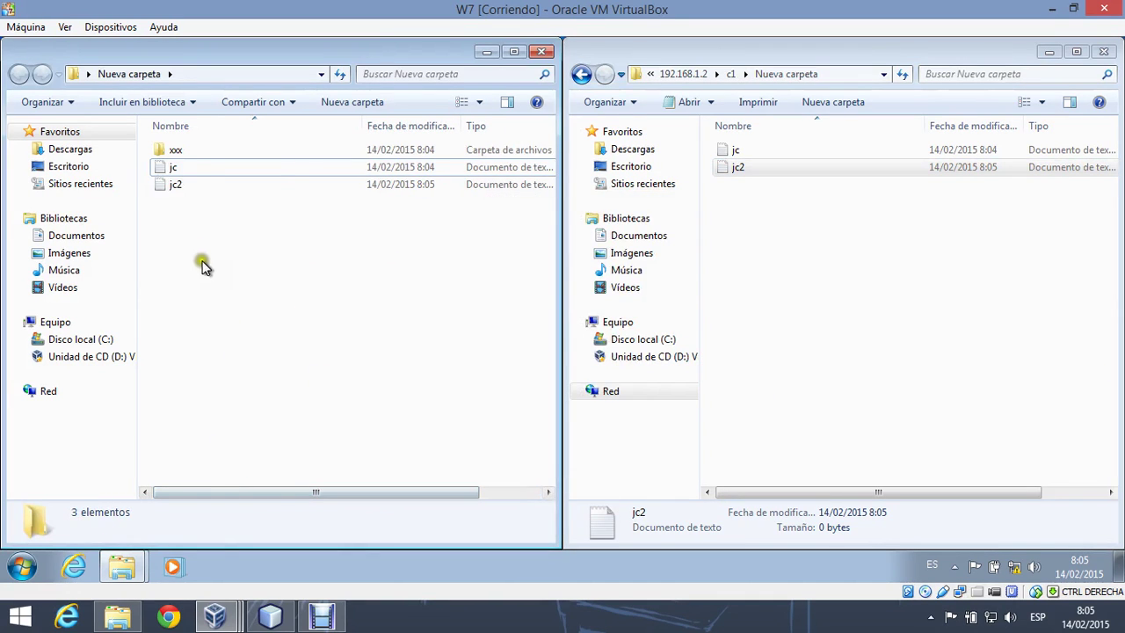
left_click(178, 186)
left_click(178, 185)
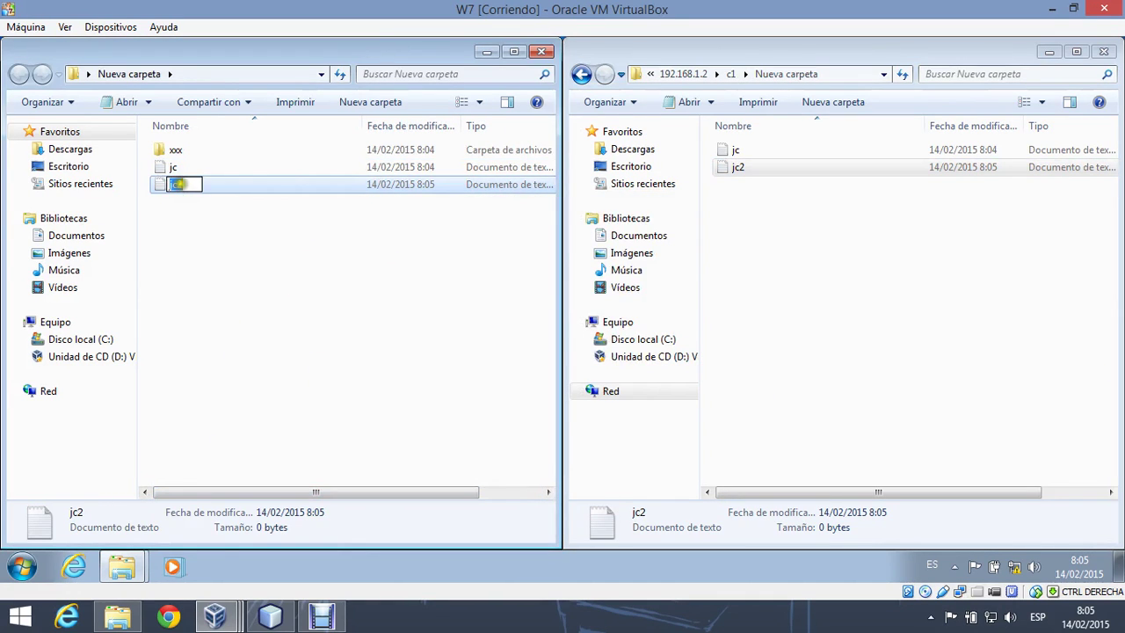
type("2")
key("Return")
left_click_drag(198, 186, 849, 286)
left_click(849, 286)
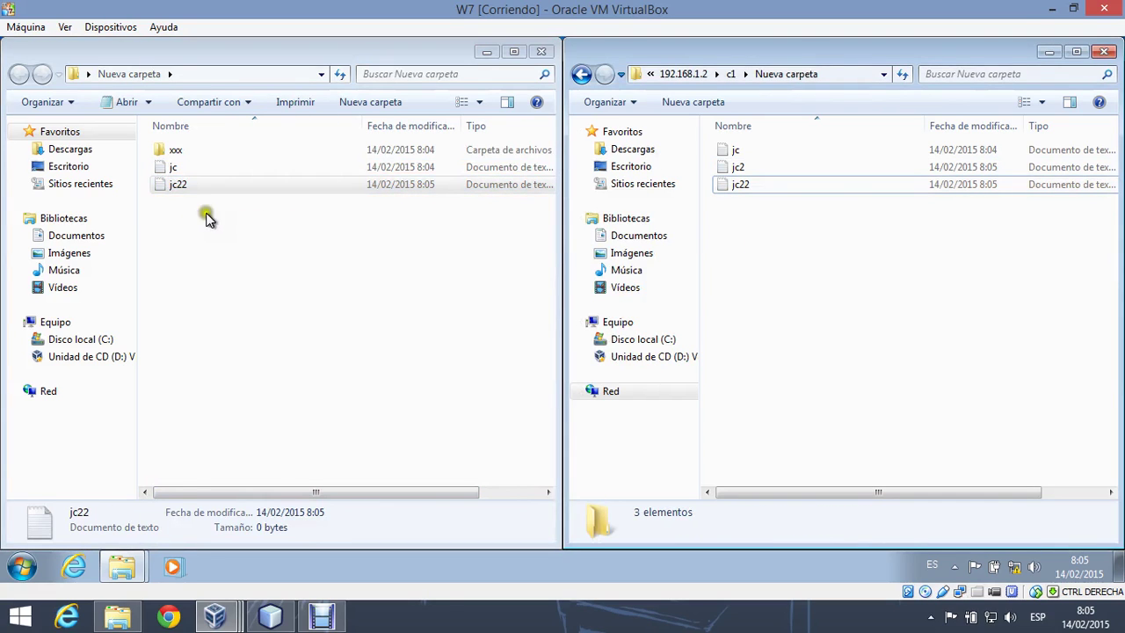
Try to copy jc22 into the shared Nueva carpeta a second time, cancel the copy and close the local folder
left_click_drag(189, 186, 868, 360)
left_click(665, 272)
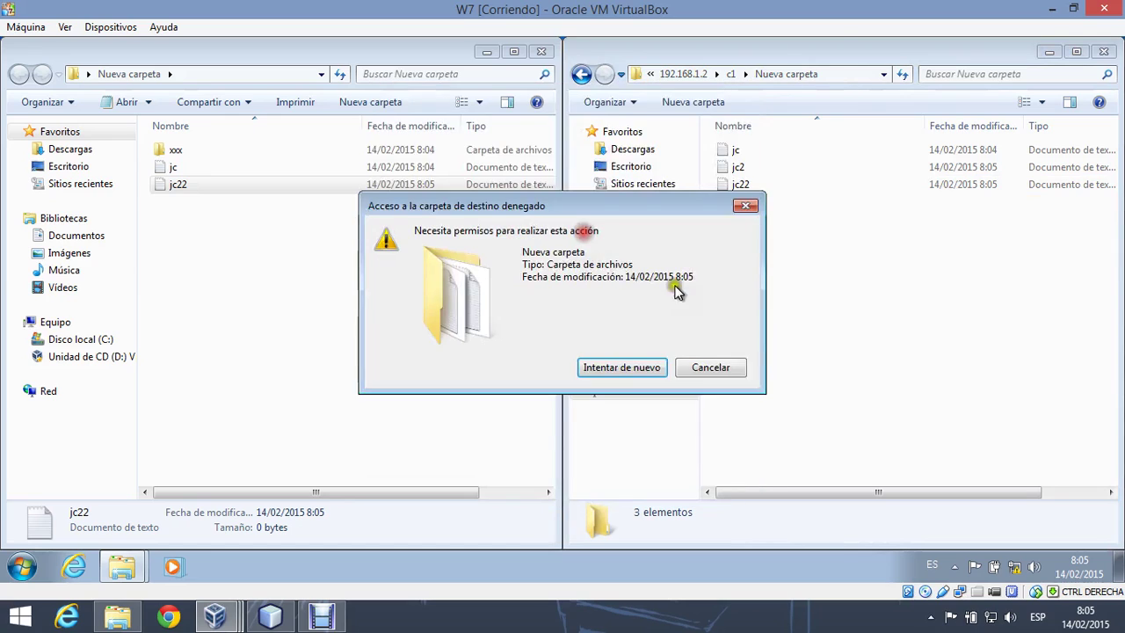
left_click(700, 369)
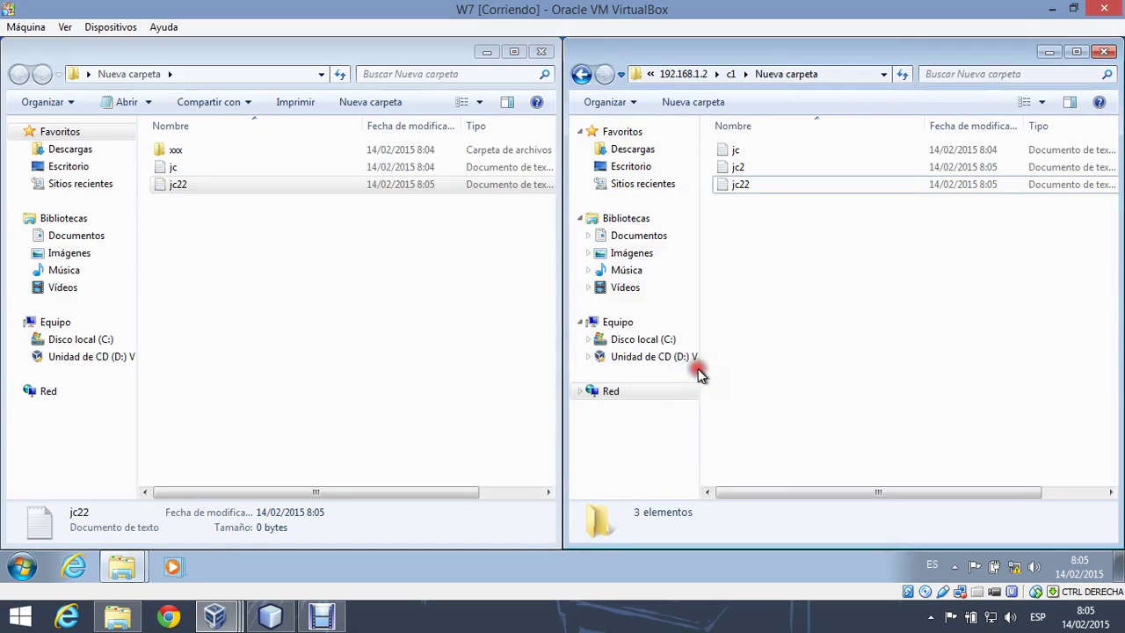
left_click(538, 52)
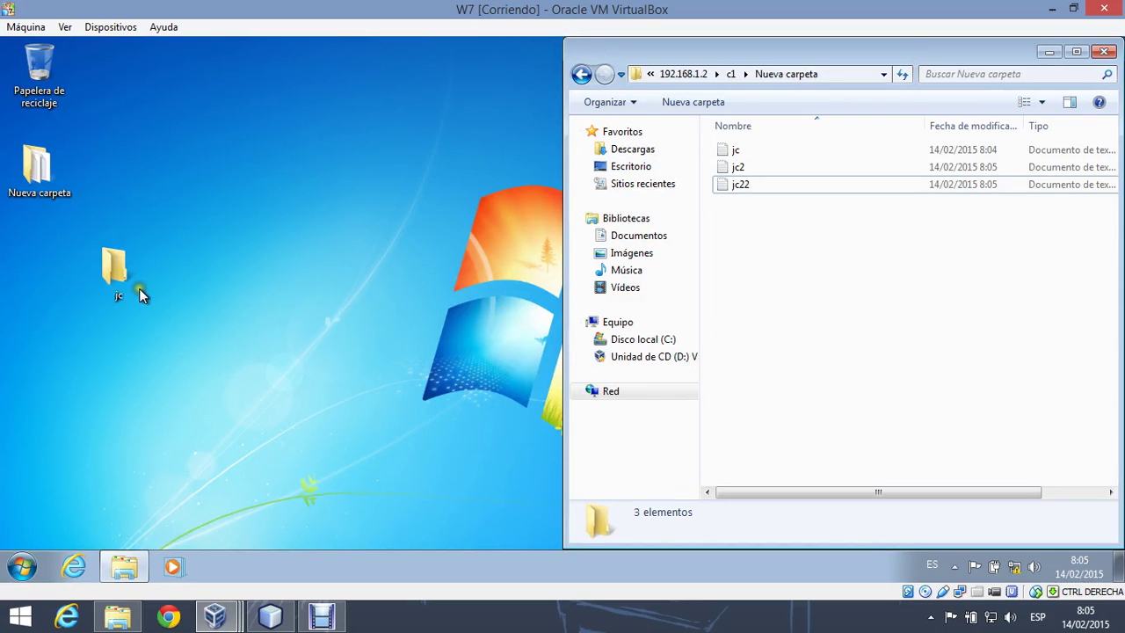
Switch to the 2008Server machine and open the editable advanced security permission entries of folder c1
mouse_move(248, 615)
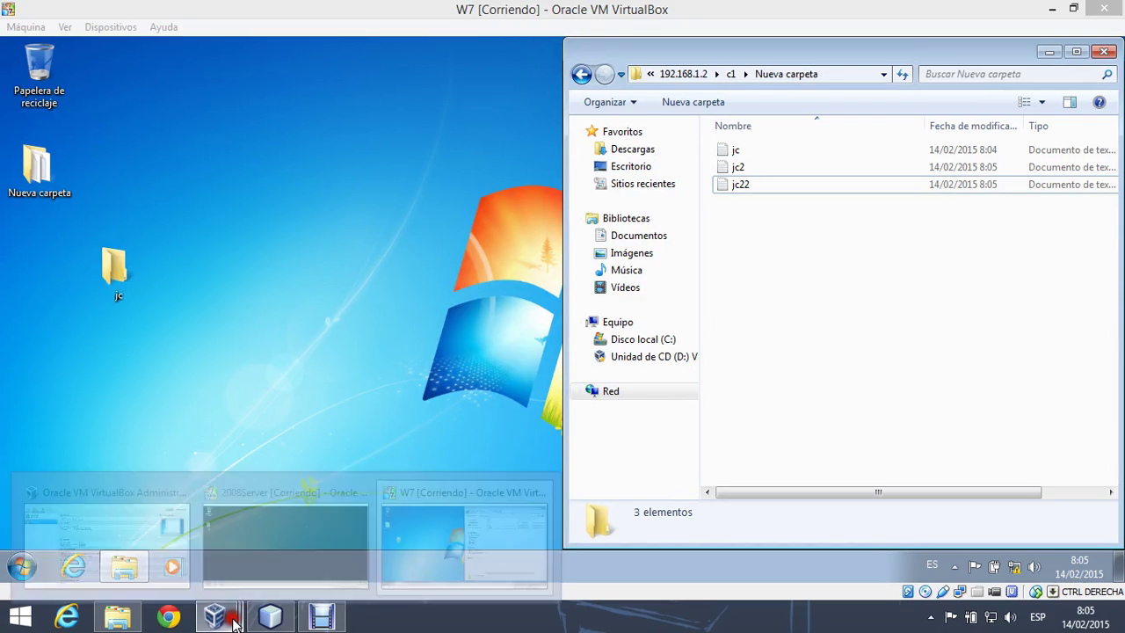
left_click(278, 550)
right_click(39, 165)
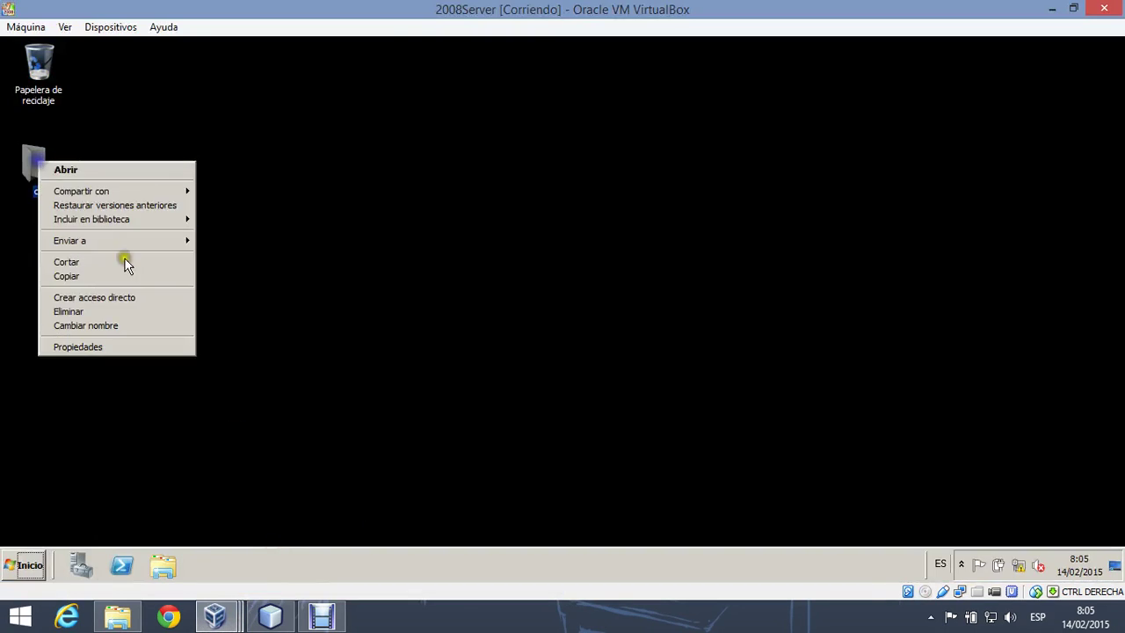
left_click(141, 346)
left_click(157, 186)
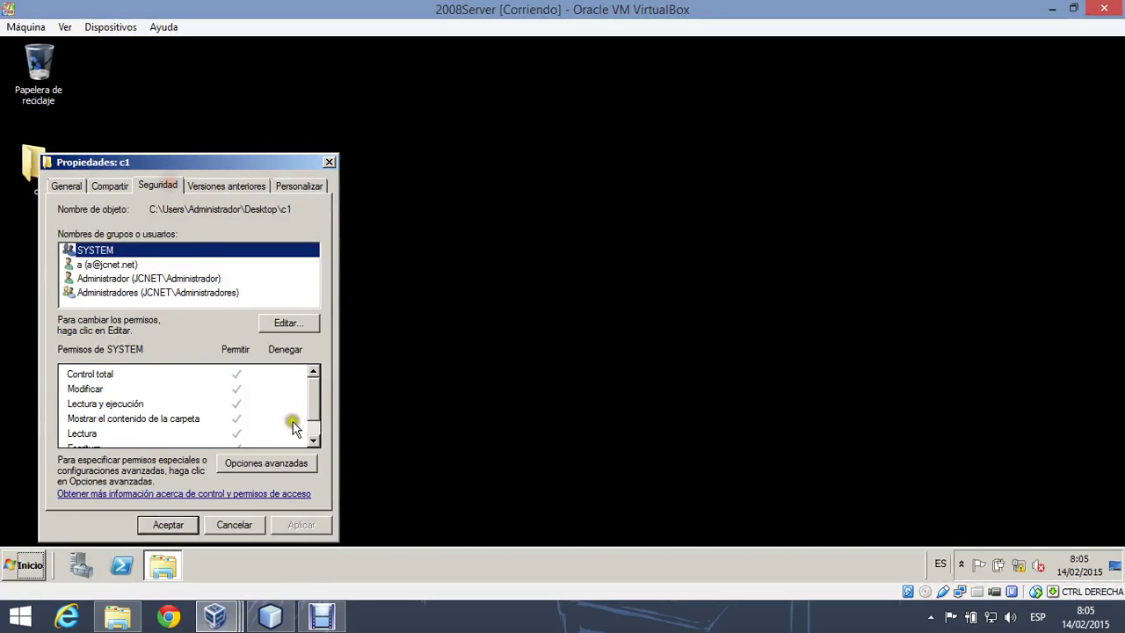
left_click(277, 462)
left_click(192, 438)
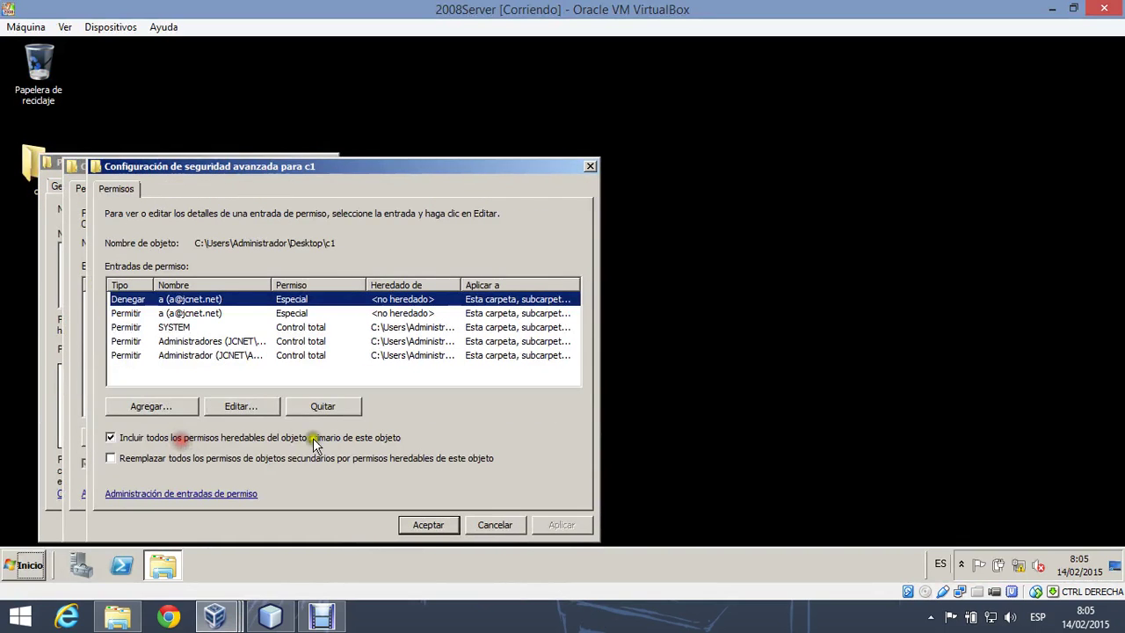
Deny user a the Atravesar carpeta / ejecutar archivo and Mostrar carpeta / leer datos permissions on c1, and accept all the dialogs
left_click(244, 408)
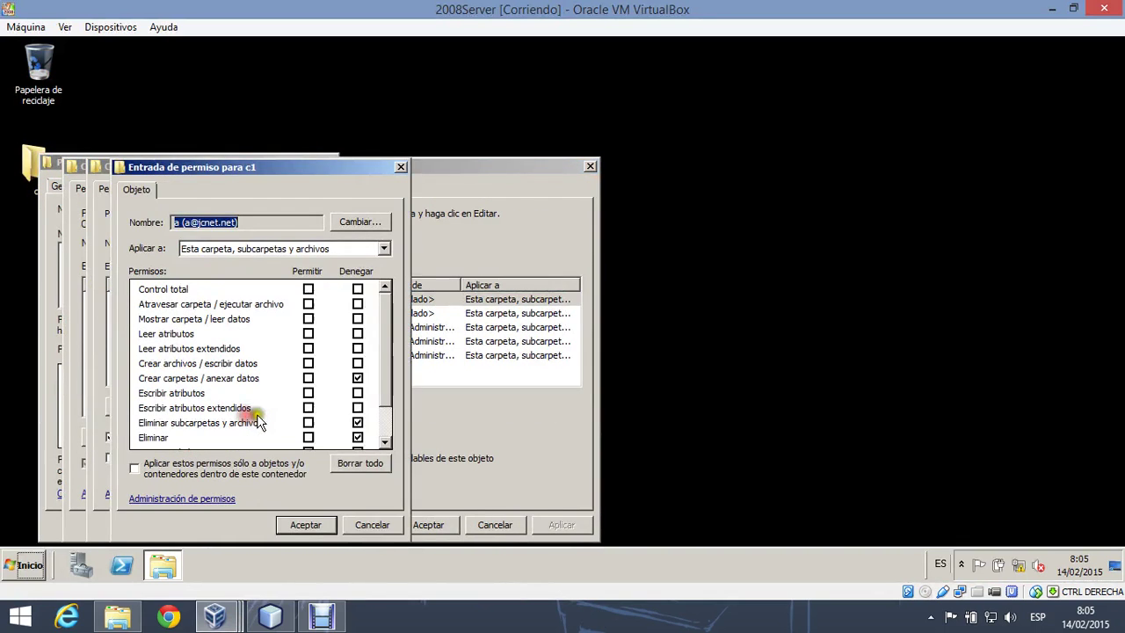
left_click(357, 303)
left_click(357, 318)
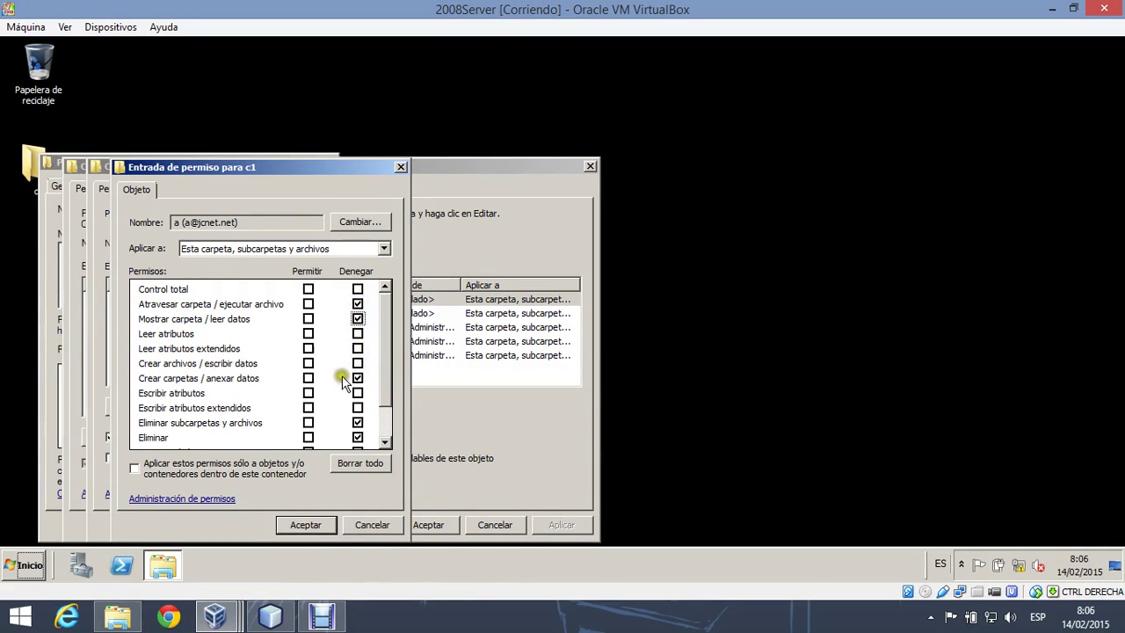
left_click(304, 524)
left_click(552, 520)
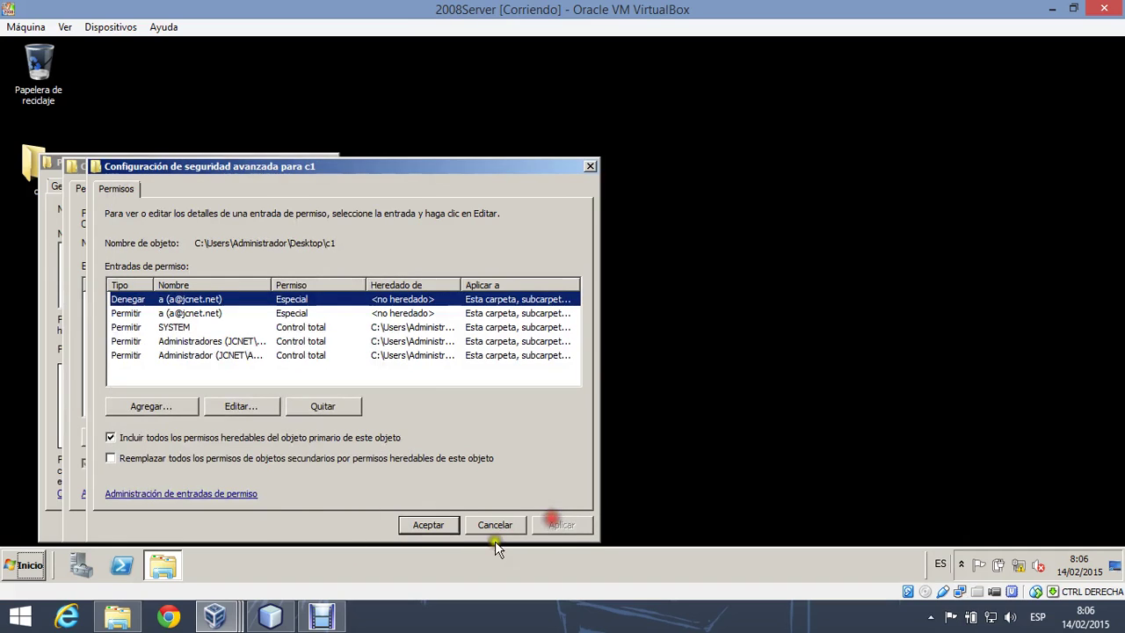
left_click(426, 526)
left_click(422, 527)
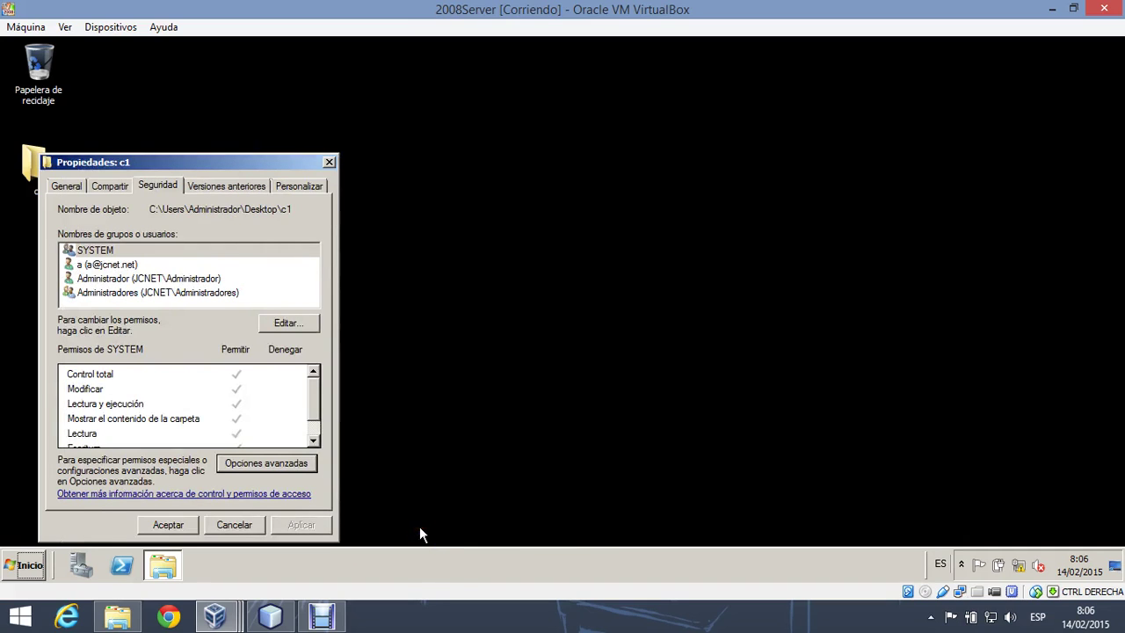
left_click(183, 524)
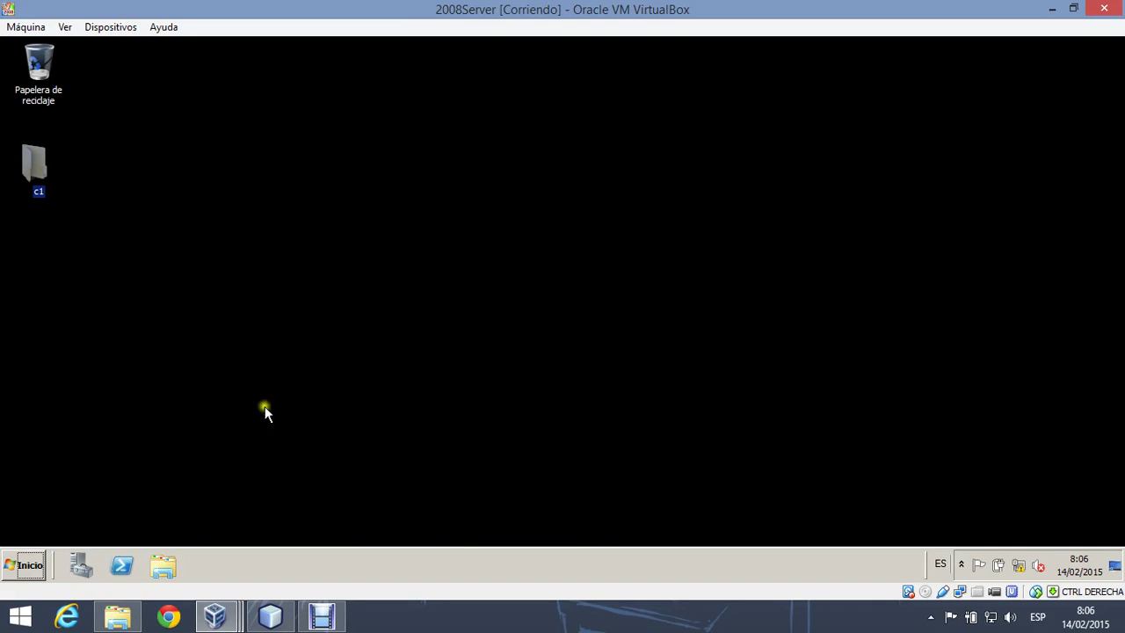
Switch to the W7 machine, close the shared folder, reconnect to \\192.168.1.2 and try to open c1
left_click(240, 619)
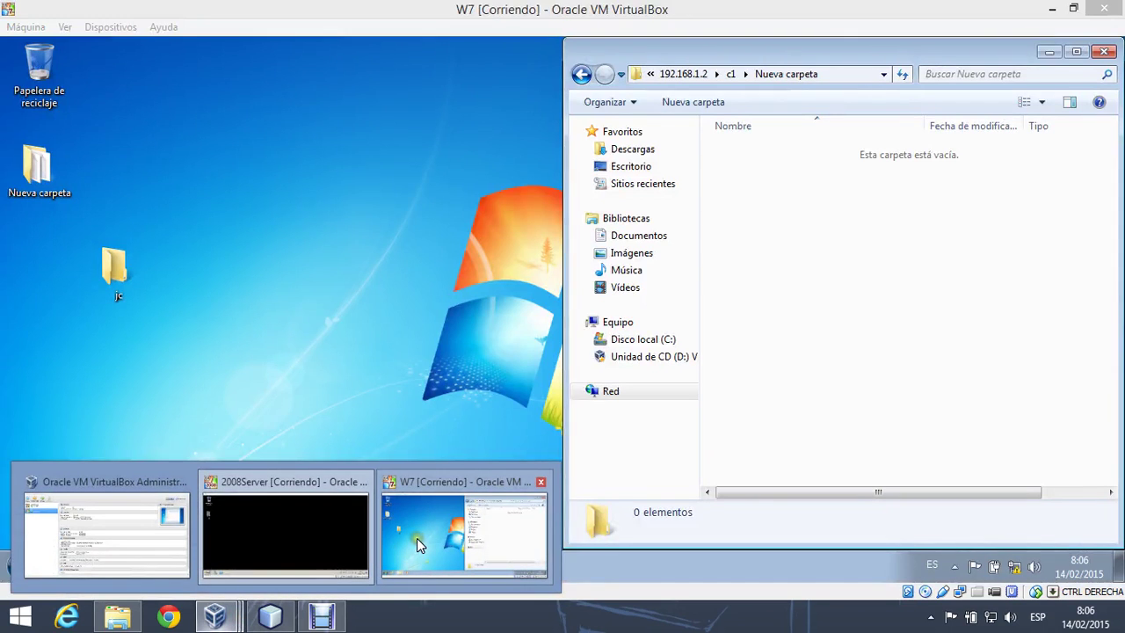
left_click(417, 538)
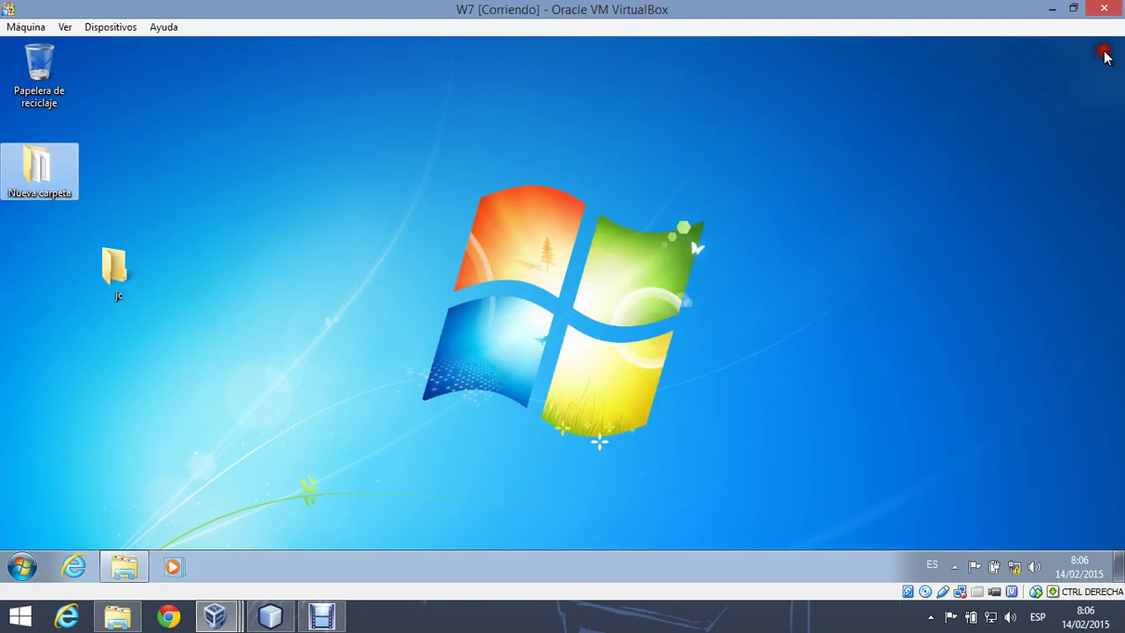
left_click(1103, 51)
key("super+r")
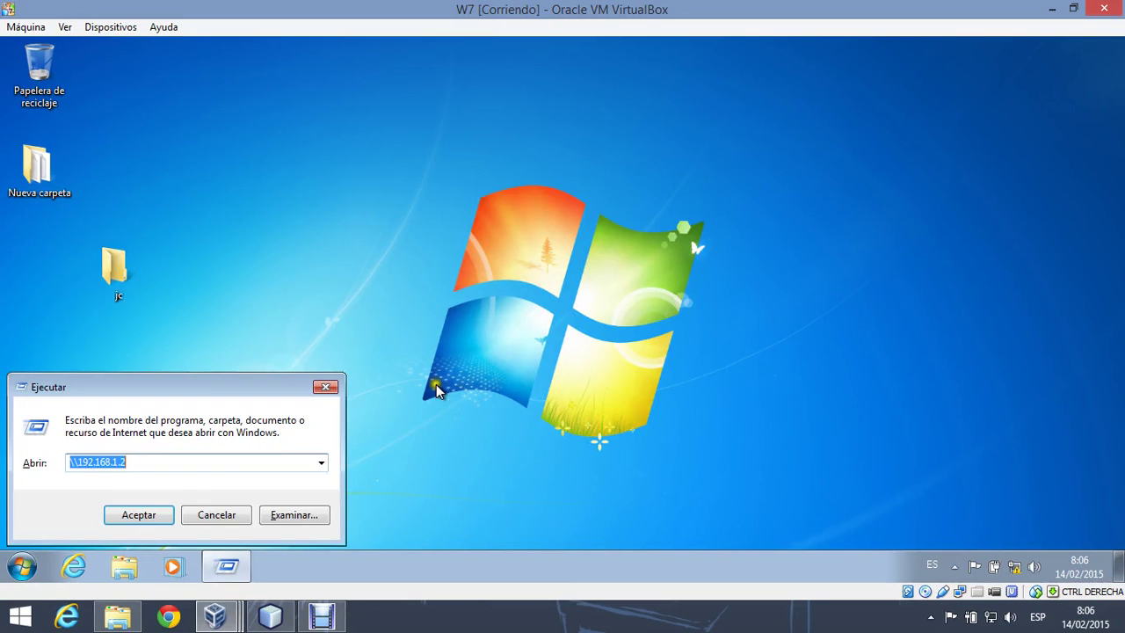
left_click(138, 515)
double_click(439, 161)
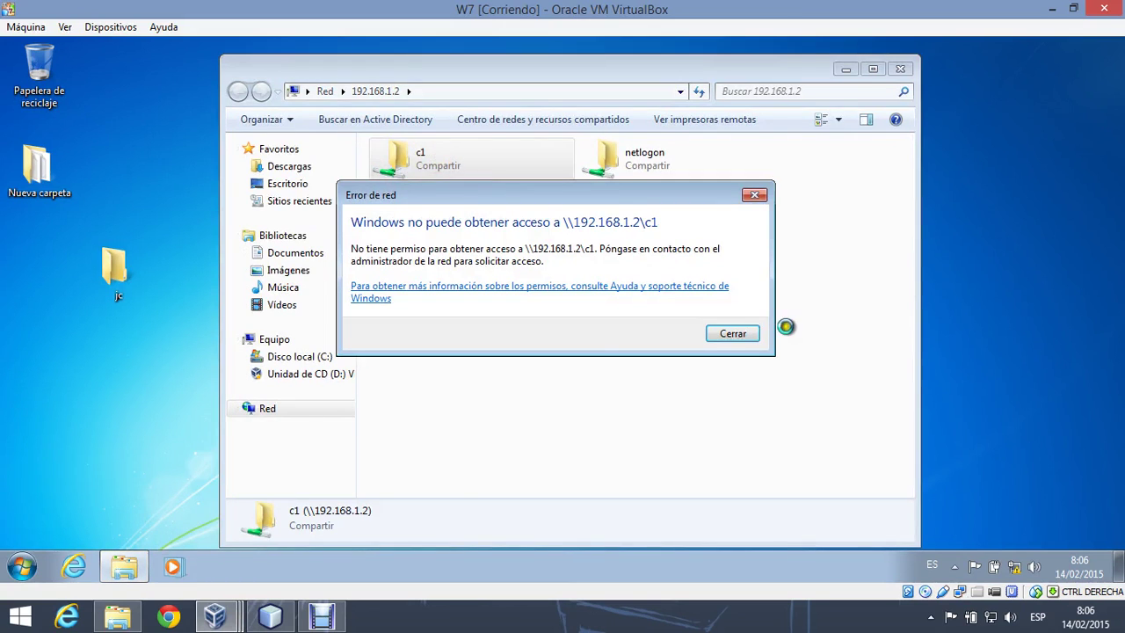
left_click(734, 333)
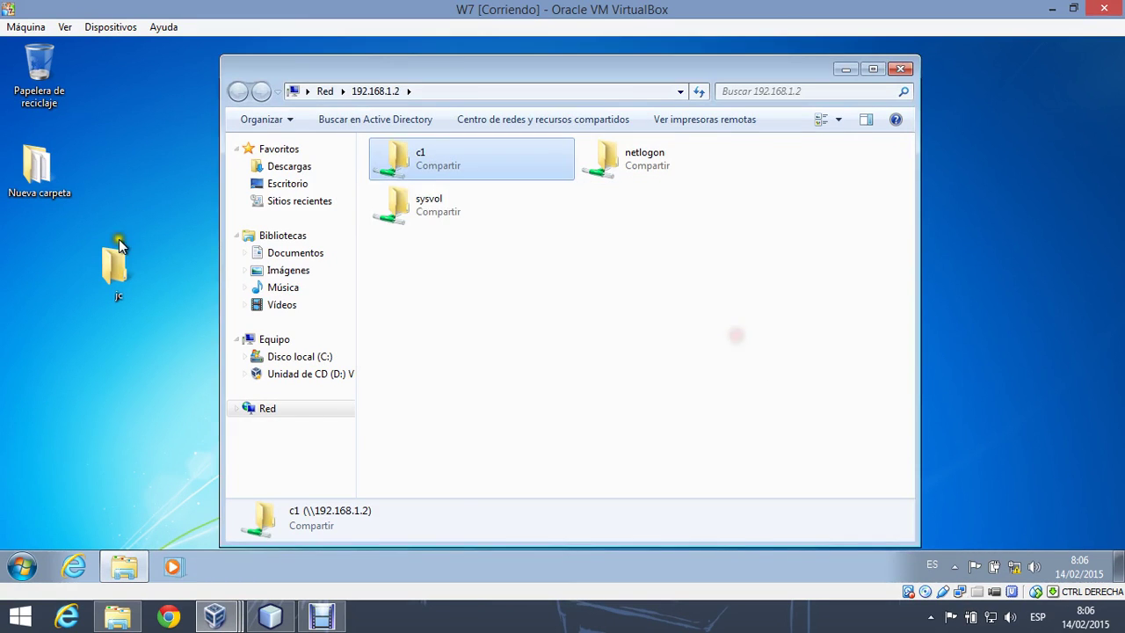
Create a text document on the desktop, try to copy it into the c1 share and cancel the copy
right_click(119, 179)
mouse_move(171, 311)
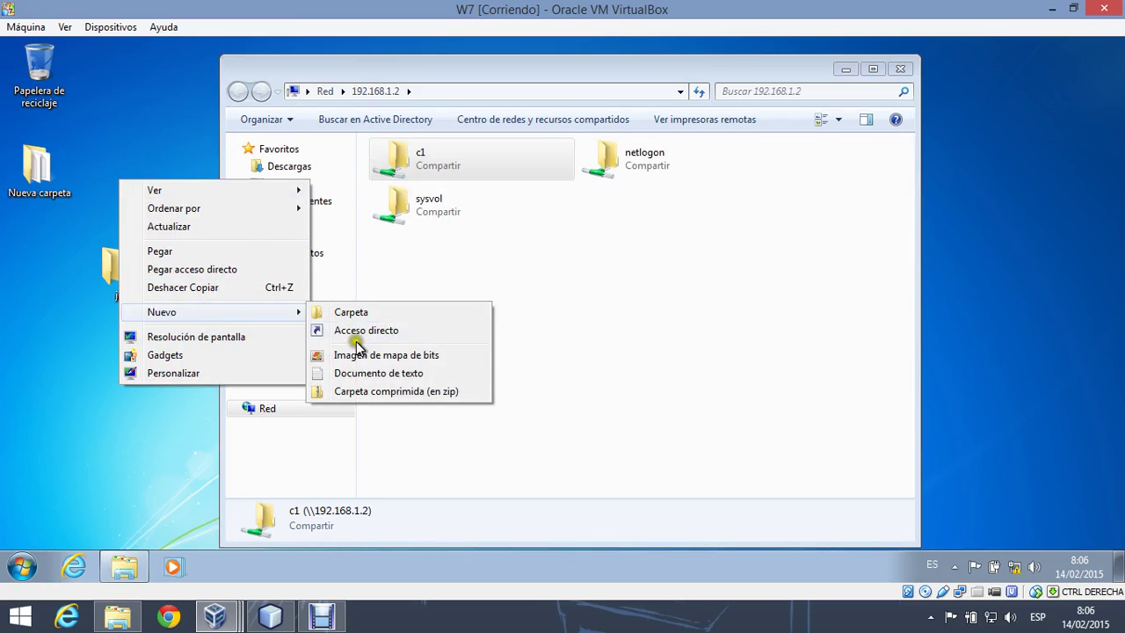
left_click(360, 372)
left_click_drag(120, 184, 386, 163)
left_click(530, 233)
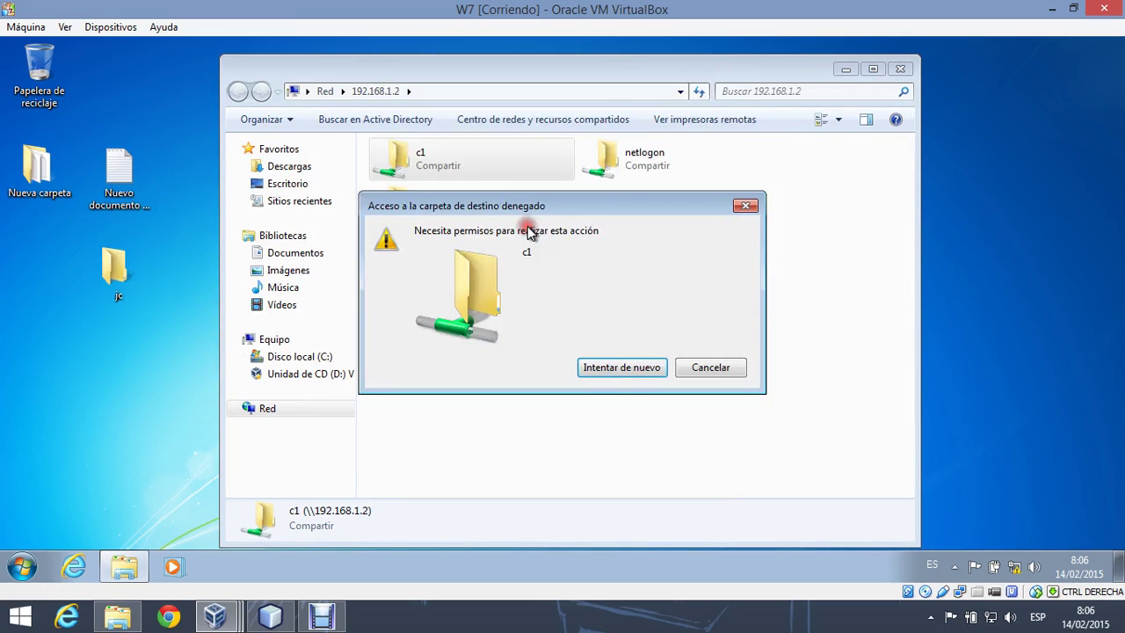
left_click(710, 367)
Rename the new text document on the desktop as sd
left_click(123, 211)
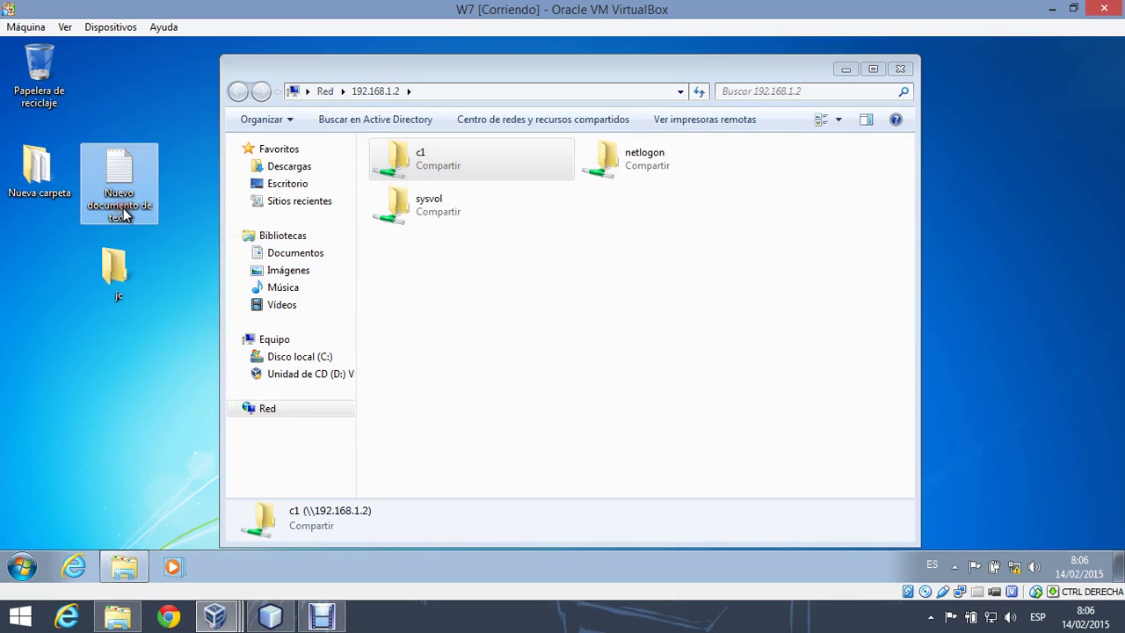
left_click(123, 214)
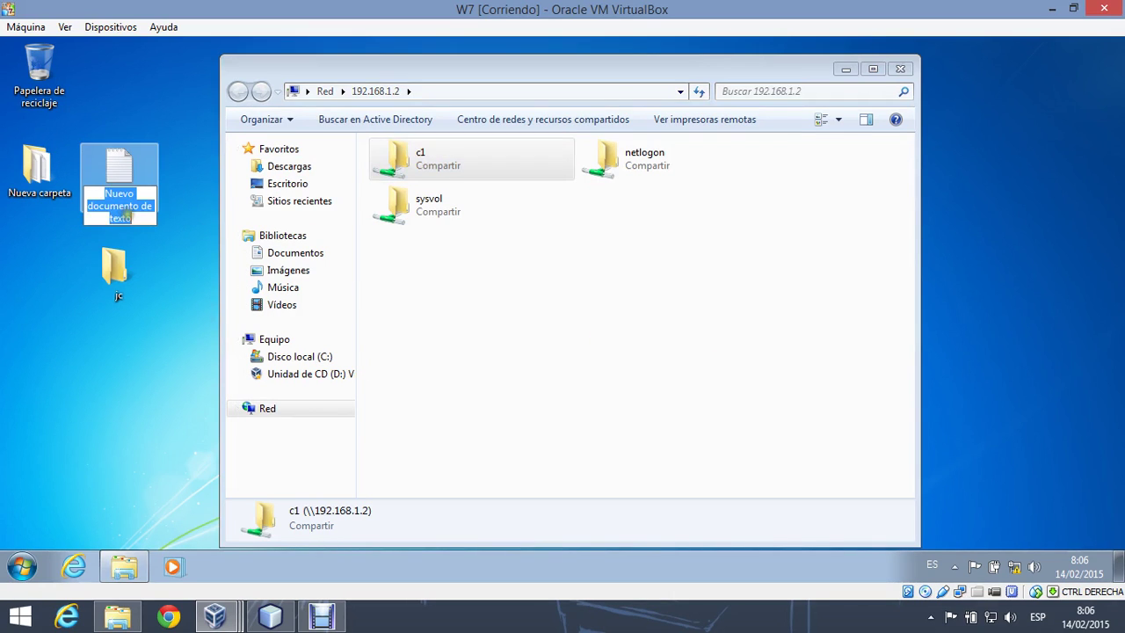
type("sd")
left_click(150, 95)
Copy the sd document into the c1 share, then repeat the copy and cancel the second attempt
left_click_drag(118, 165, 409, 155)
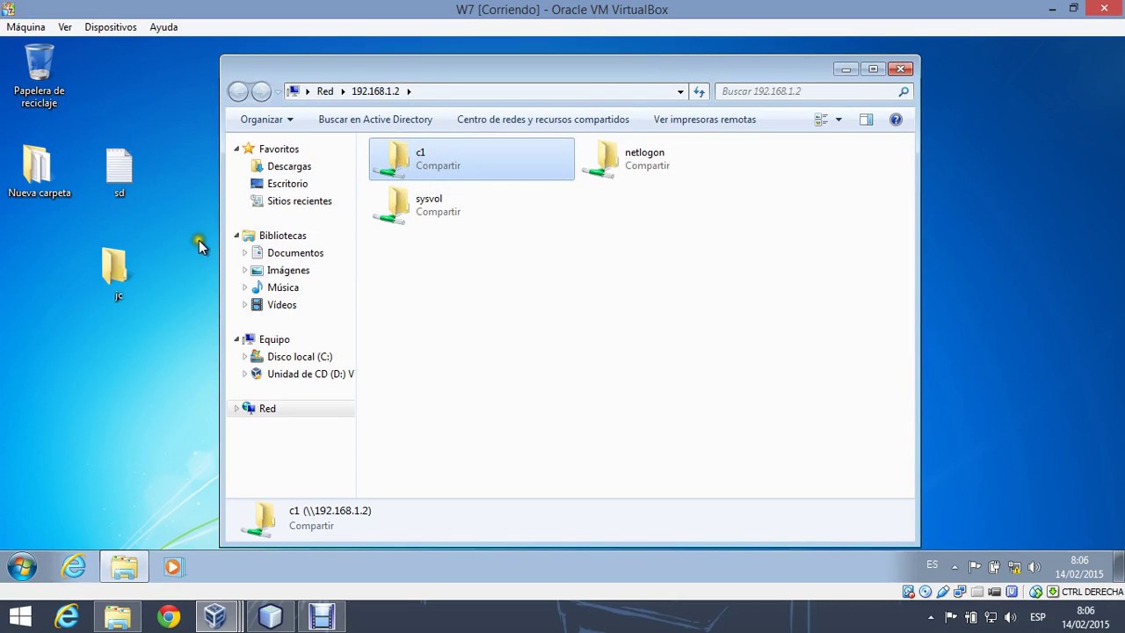
left_click_drag(119, 167, 427, 174)
left_click(460, 207)
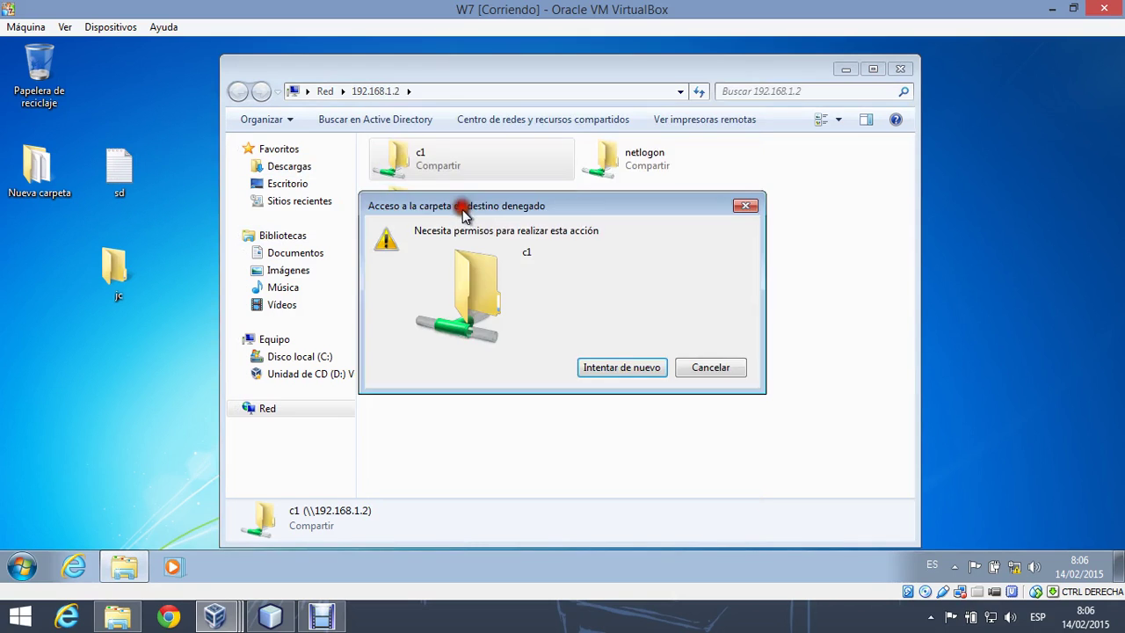
left_click(709, 368)
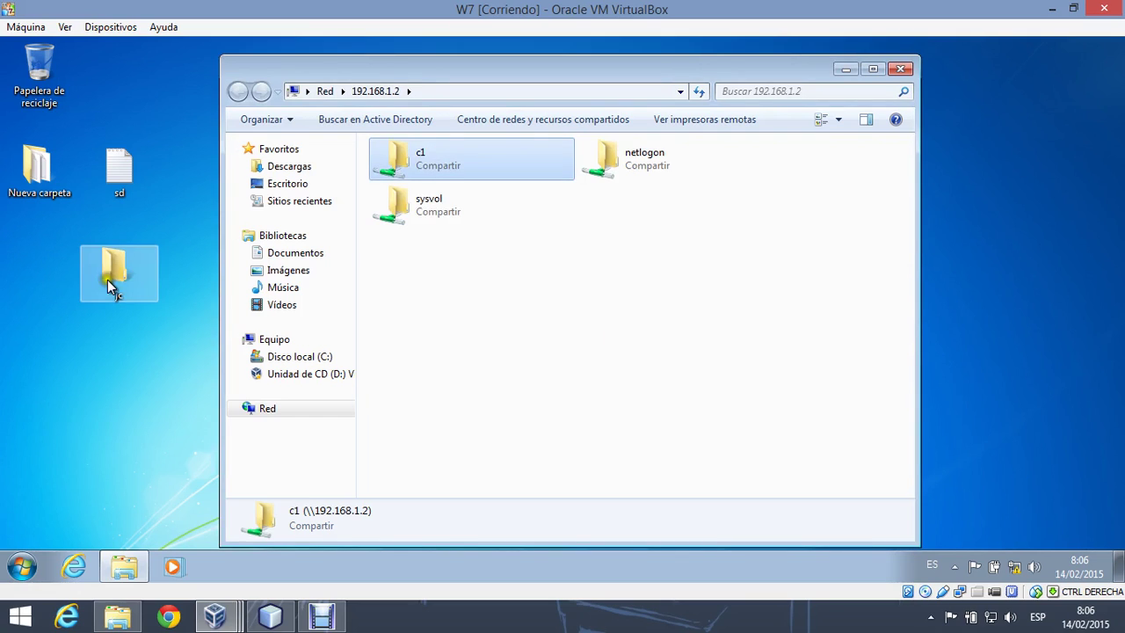
Try to copy Nueva carpeta from the desktop into c1, replacing the existing jc.txt, and cancel the remaining copy
right_click(30, 324)
left_click(57, 248)
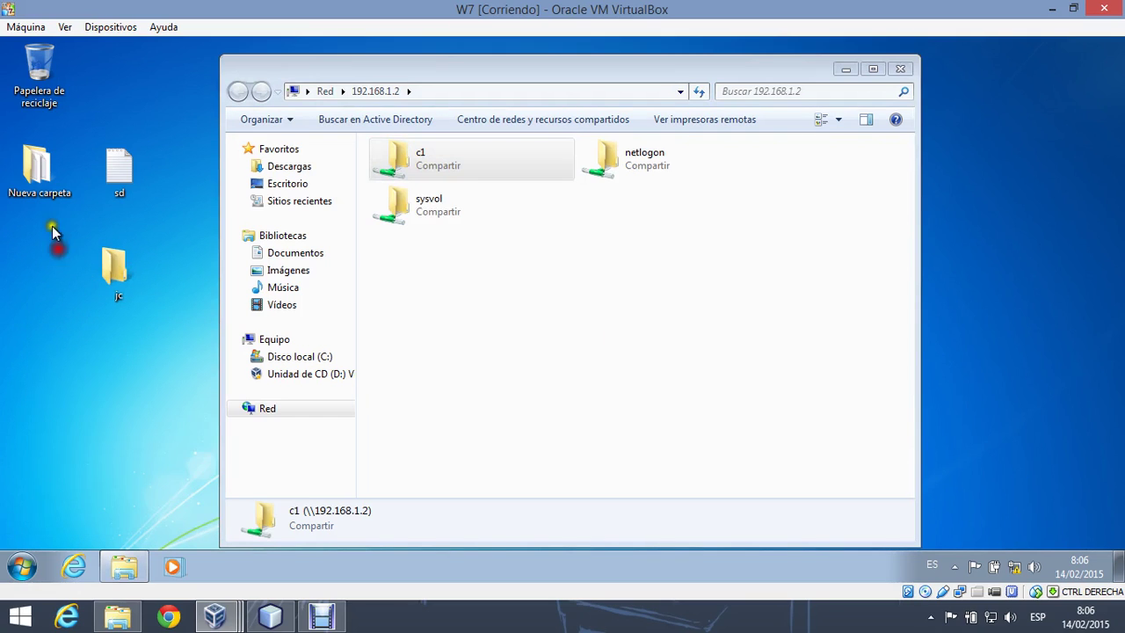
left_click_drag(38, 172, 404, 186)
left_click(613, 447)
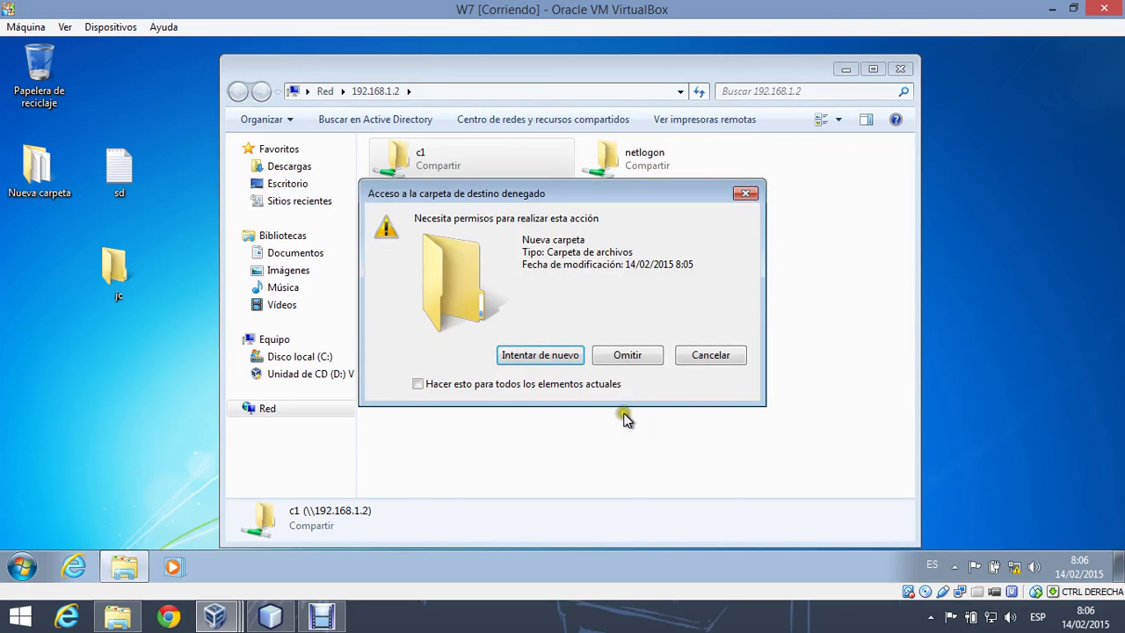
left_click(639, 356)
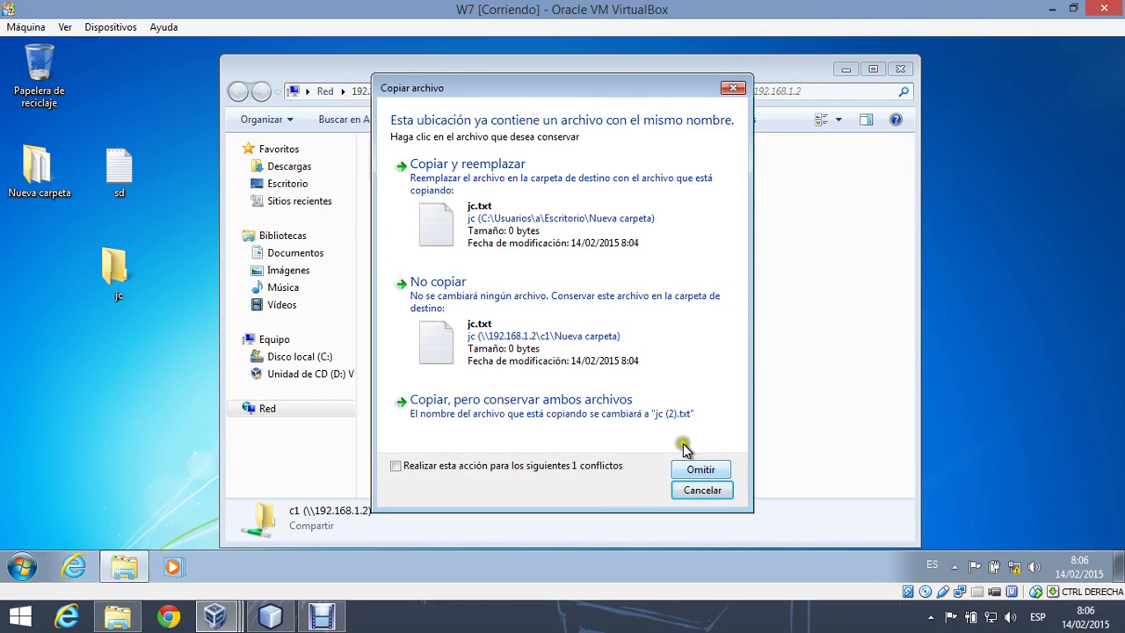
left_click(532, 225)
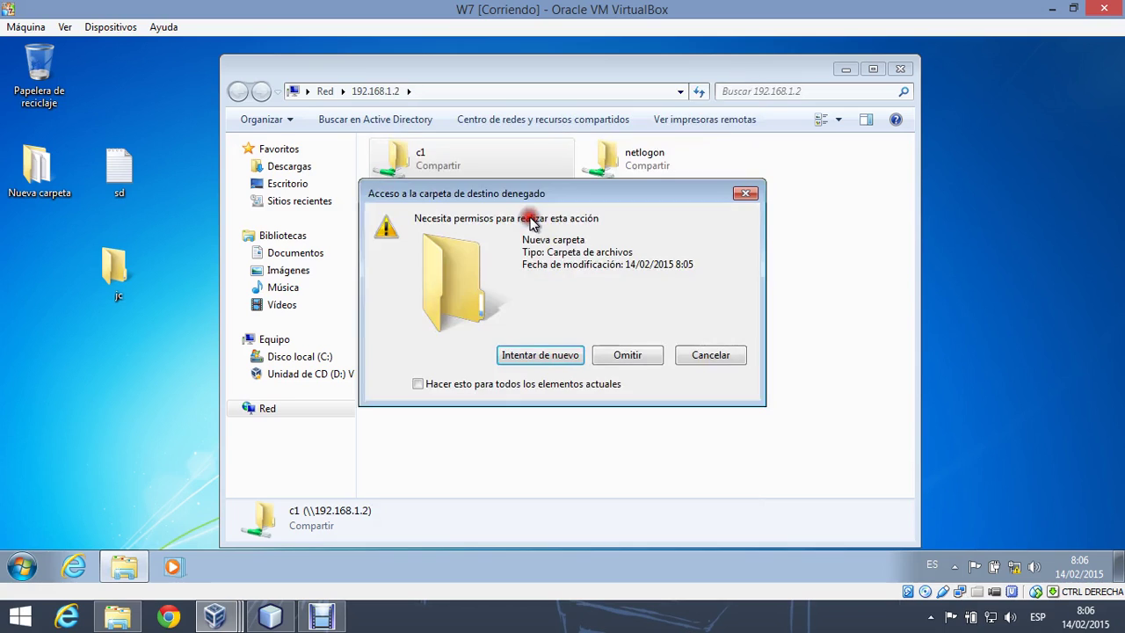
left_click(710, 355)
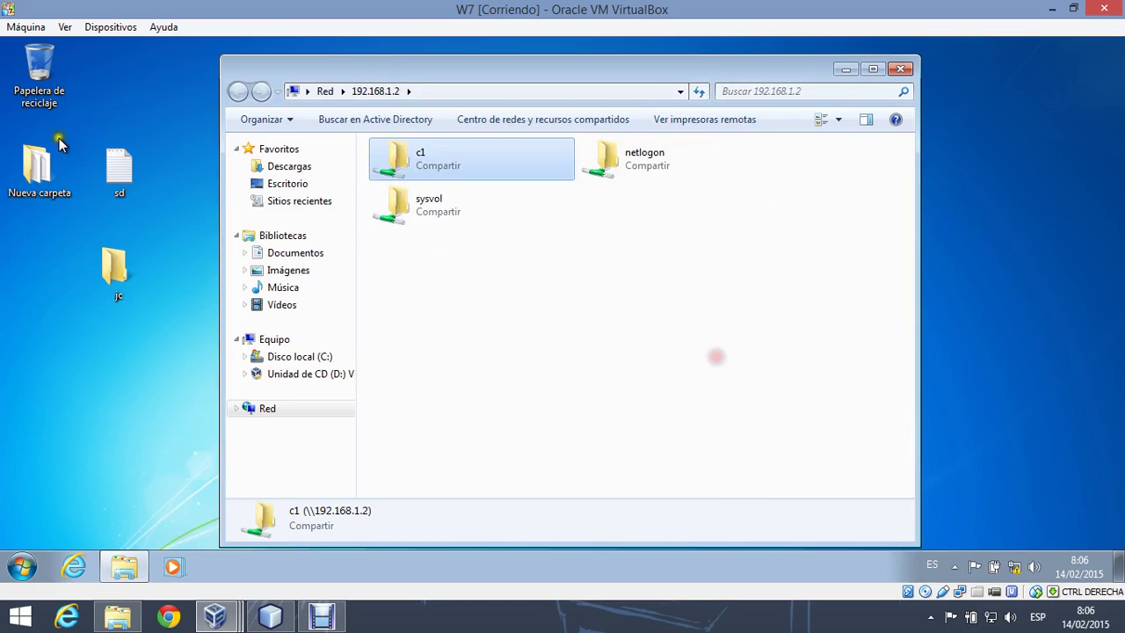
Copy Nueva carpeta into c1 again, merging the folders, skipping the denied item and keeping both versions of jc.txt and jc22.txt
left_click_drag(36, 167, 477, 157)
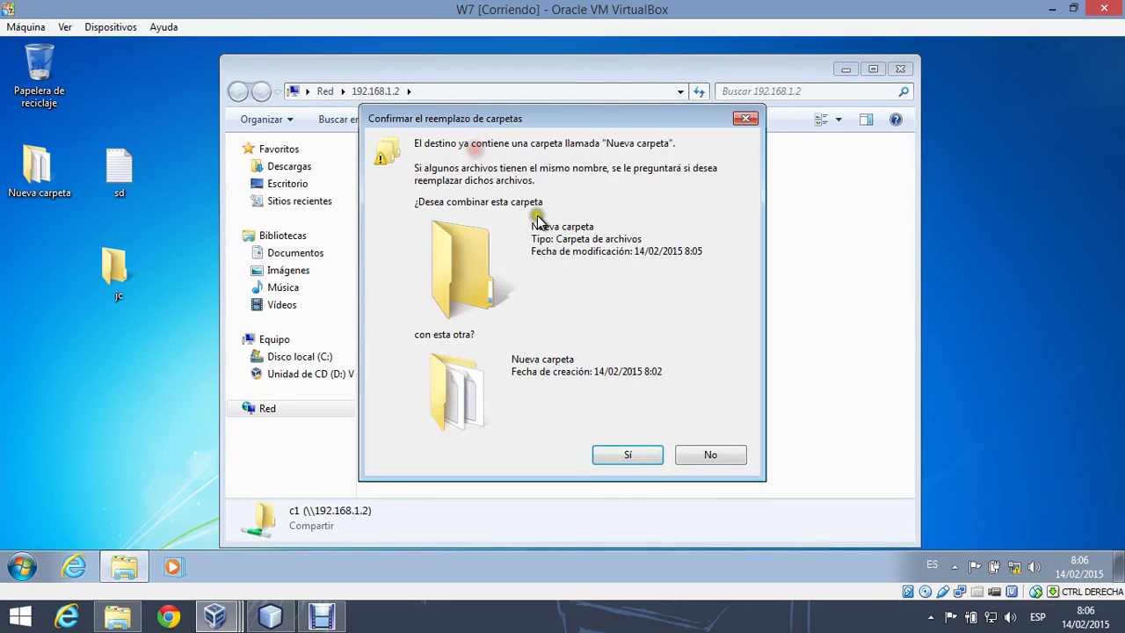
left_click(621, 456)
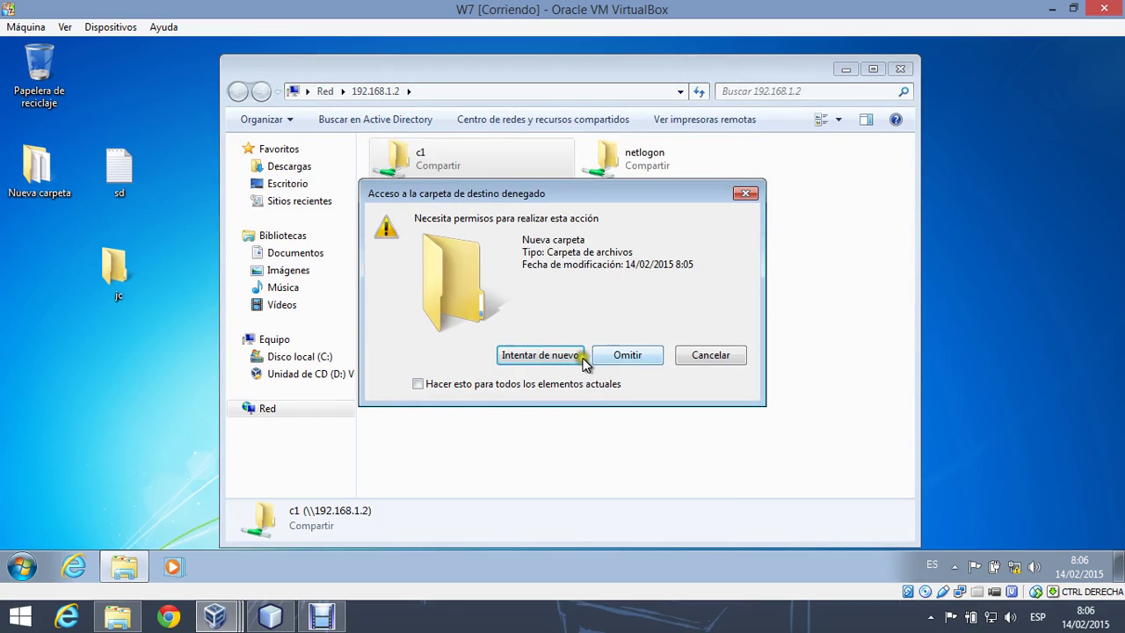
left_click(628, 356)
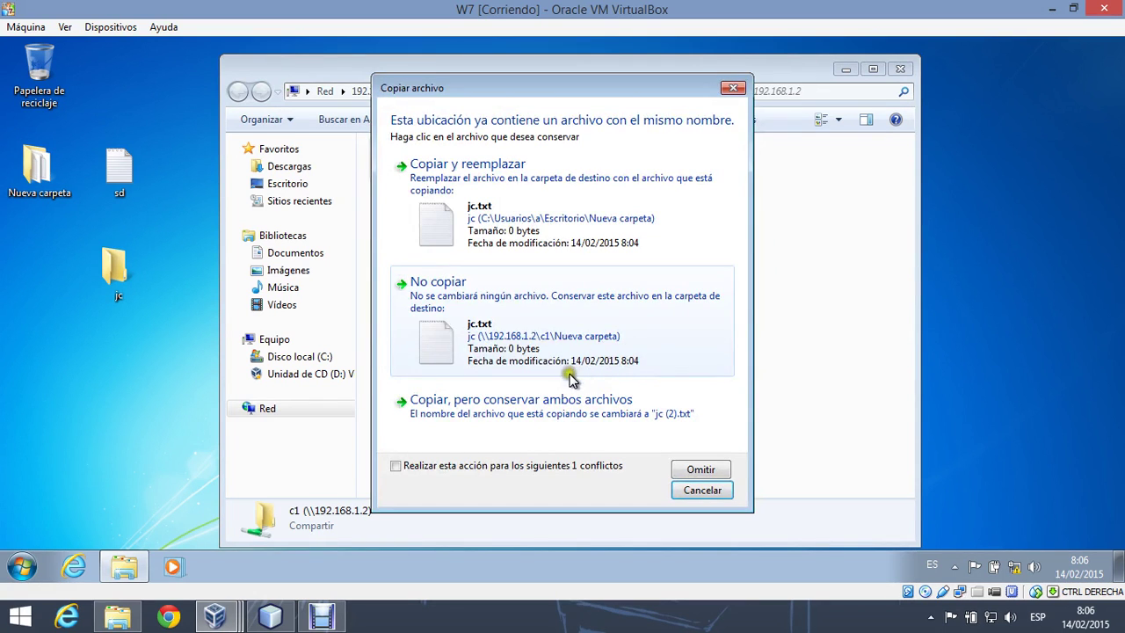
left_click(519, 416)
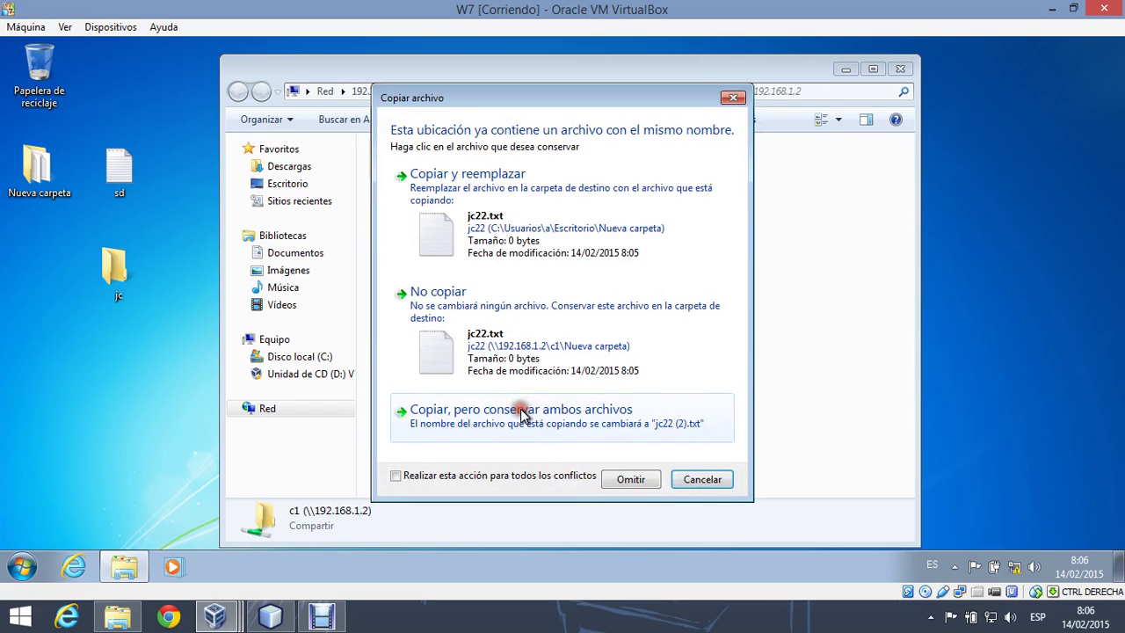
left_click(592, 422)
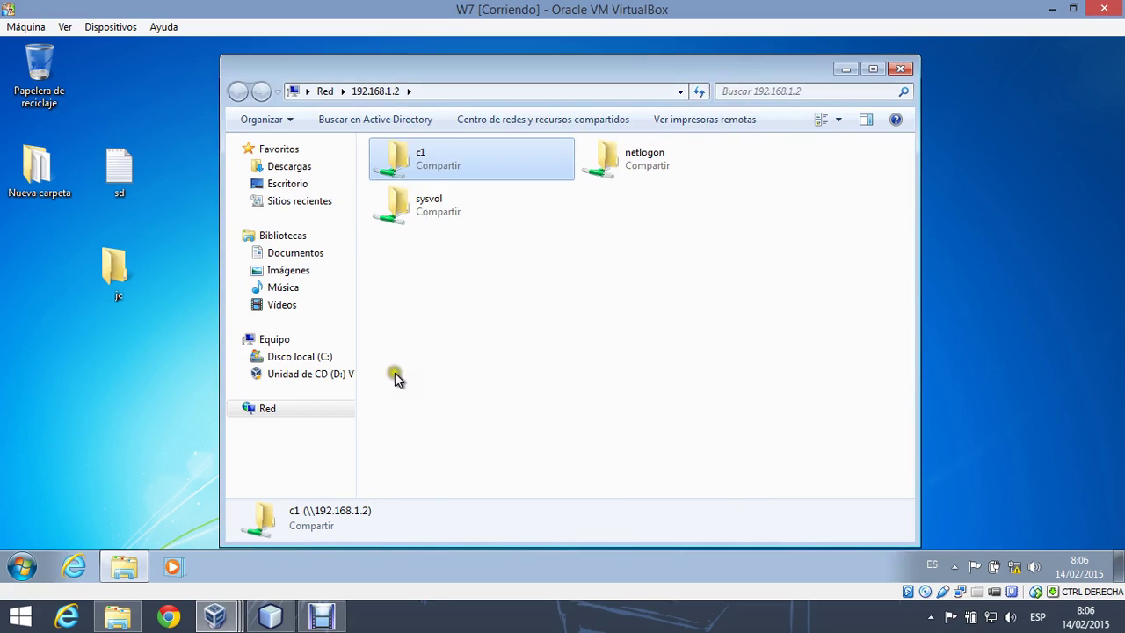
Switch to the 2008Server machine and examine the contents of c1 and its Nueva carpeta subfolder
mouse_move(221, 615)
left_click(283, 527)
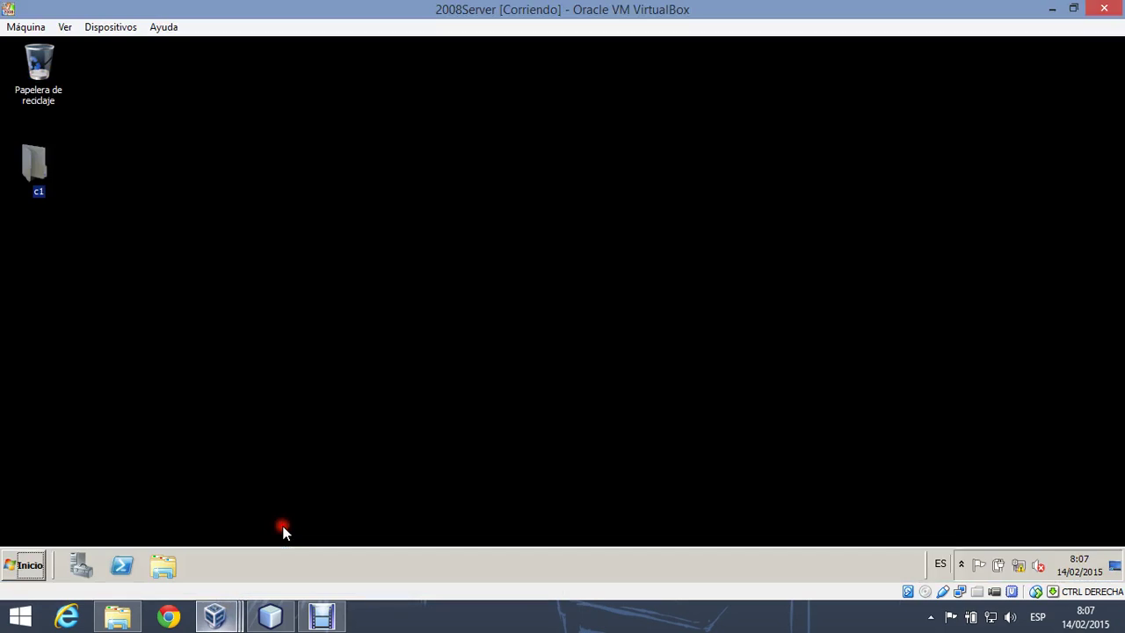
double_click(37, 176)
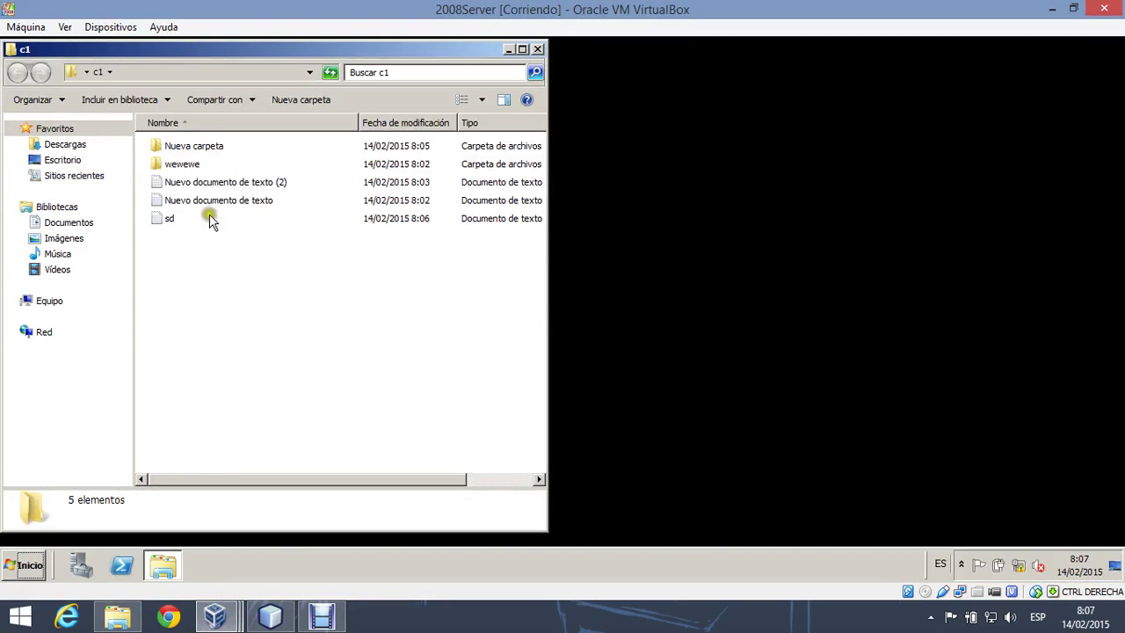
double_click(206, 152)
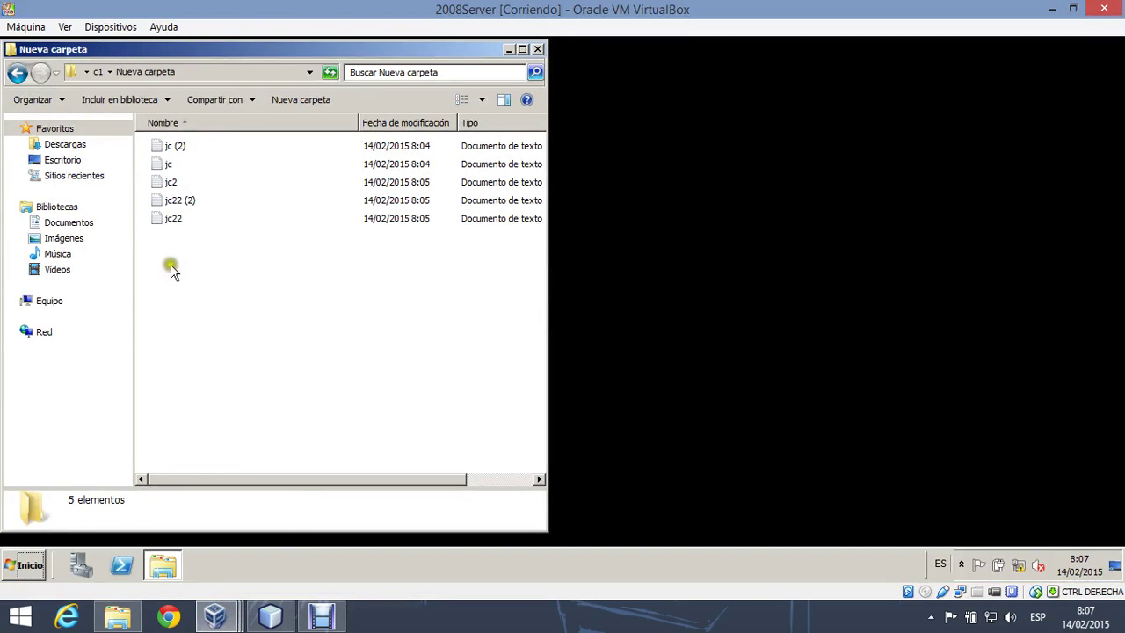
left_click_drag(167, 276, 239, 137)
left_click(197, 200)
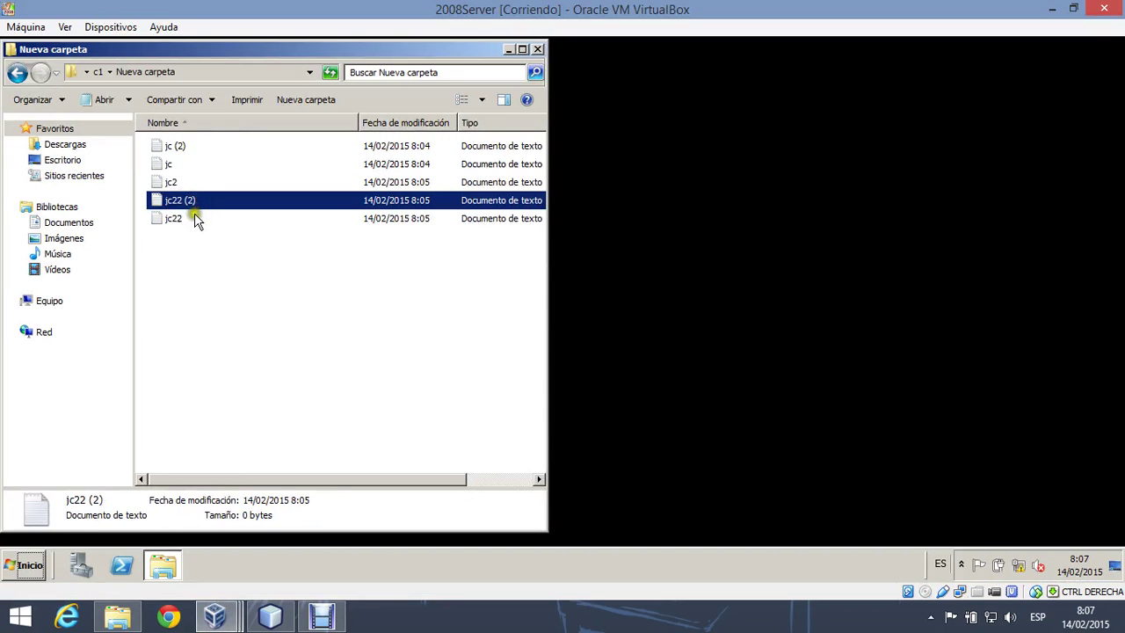
left_click_drag(191, 200, 191, 188)
left_click(183, 152)
left_click(182, 230)
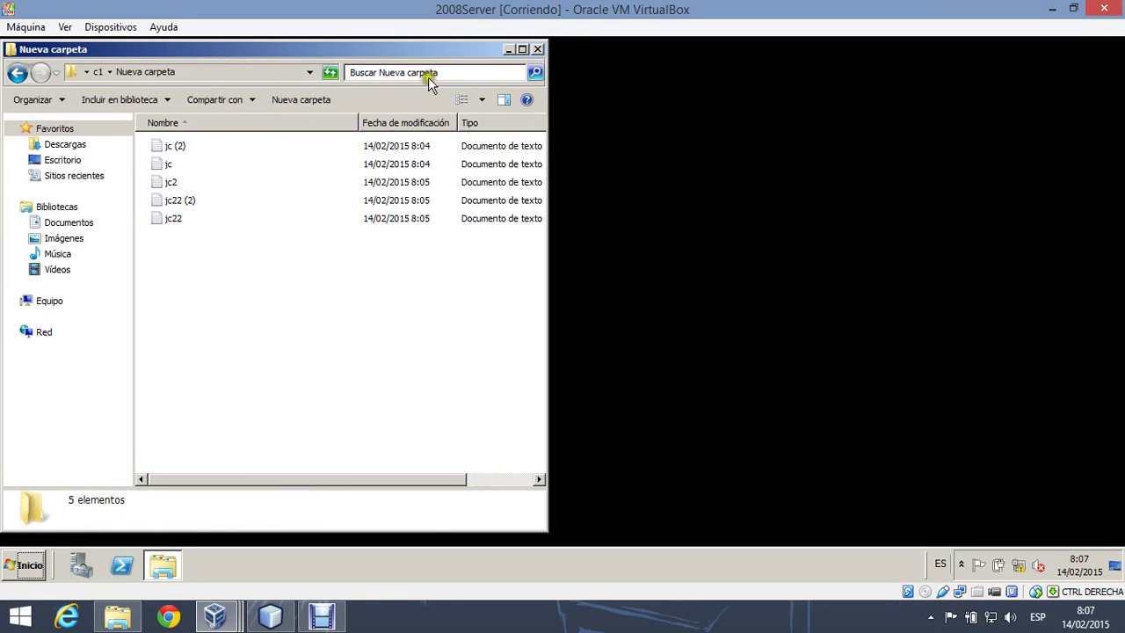
Open the jc text document to check its contents, then close it and the folder window
double_click(169, 166)
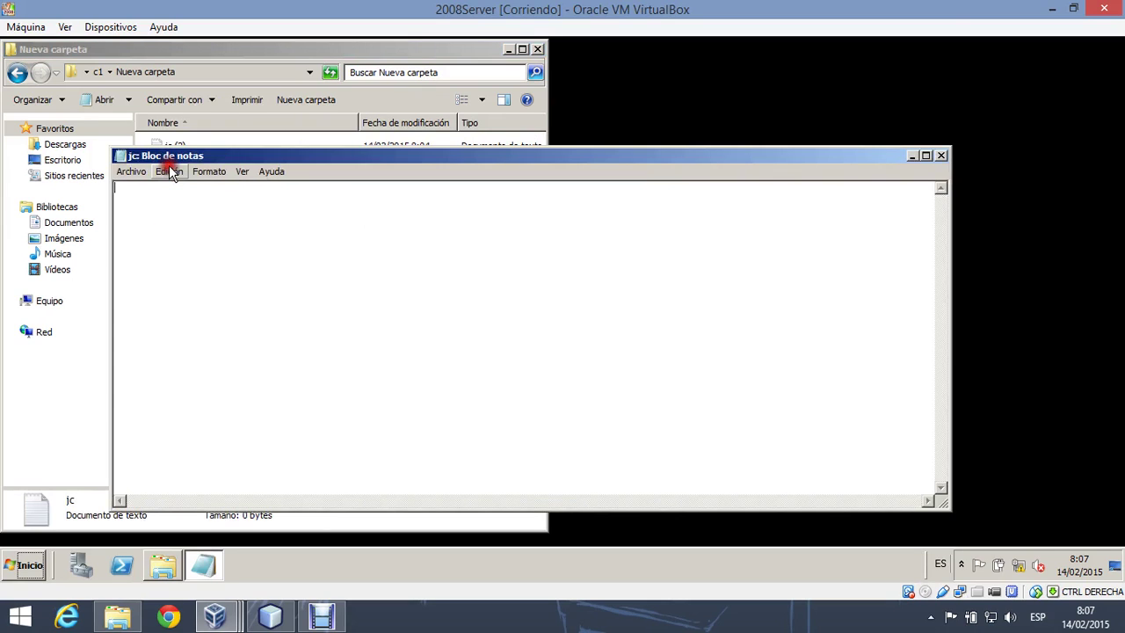
left_click(939, 156)
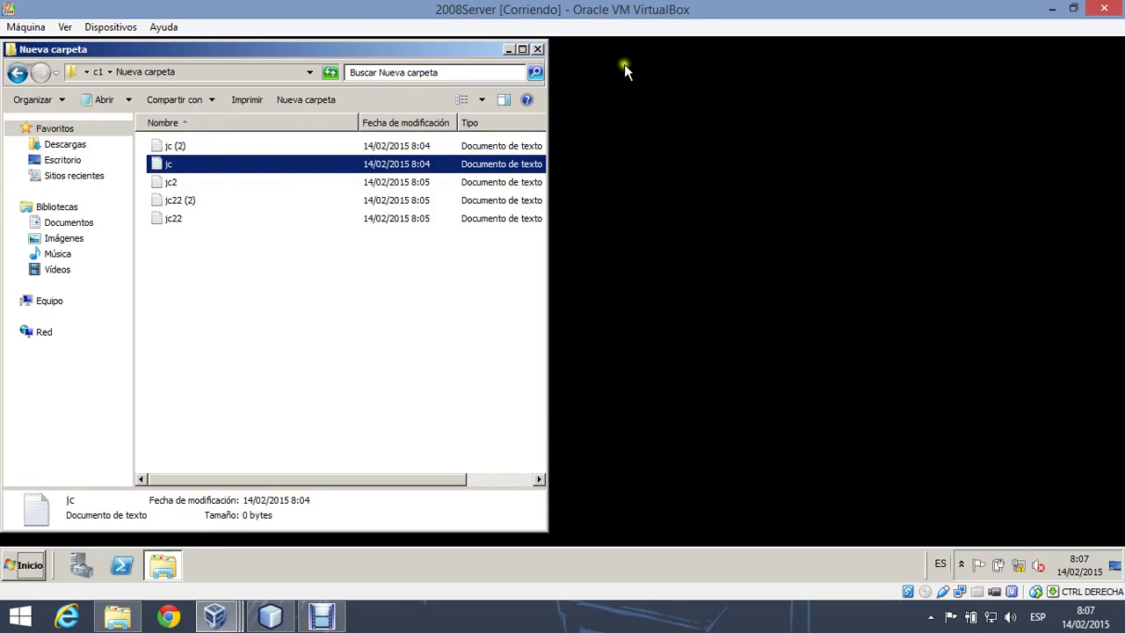
left_click(537, 49)
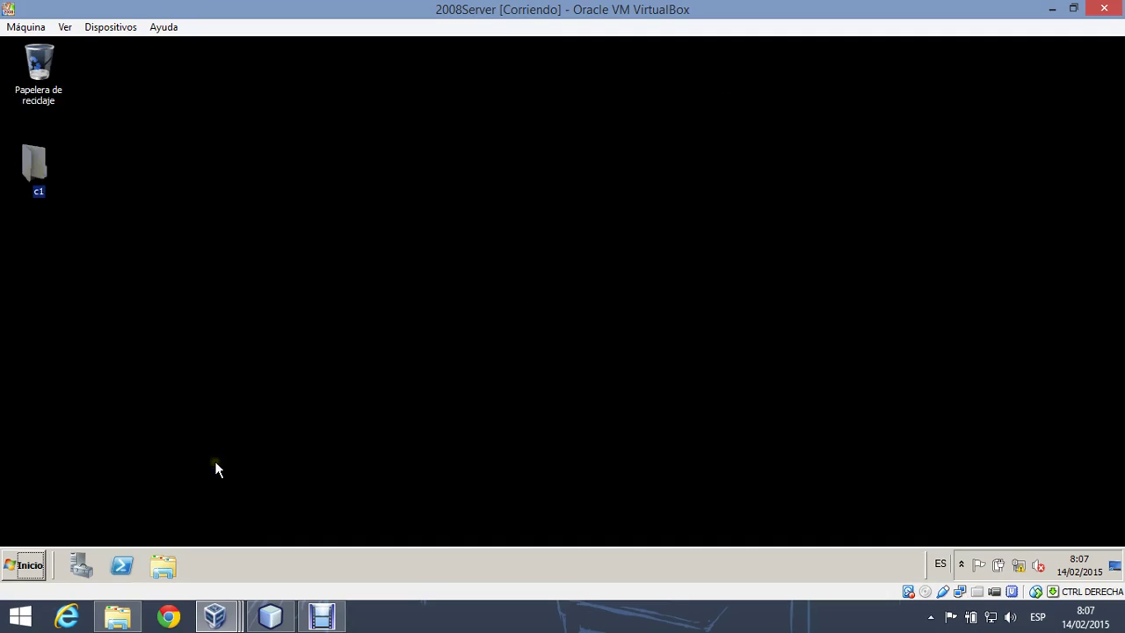